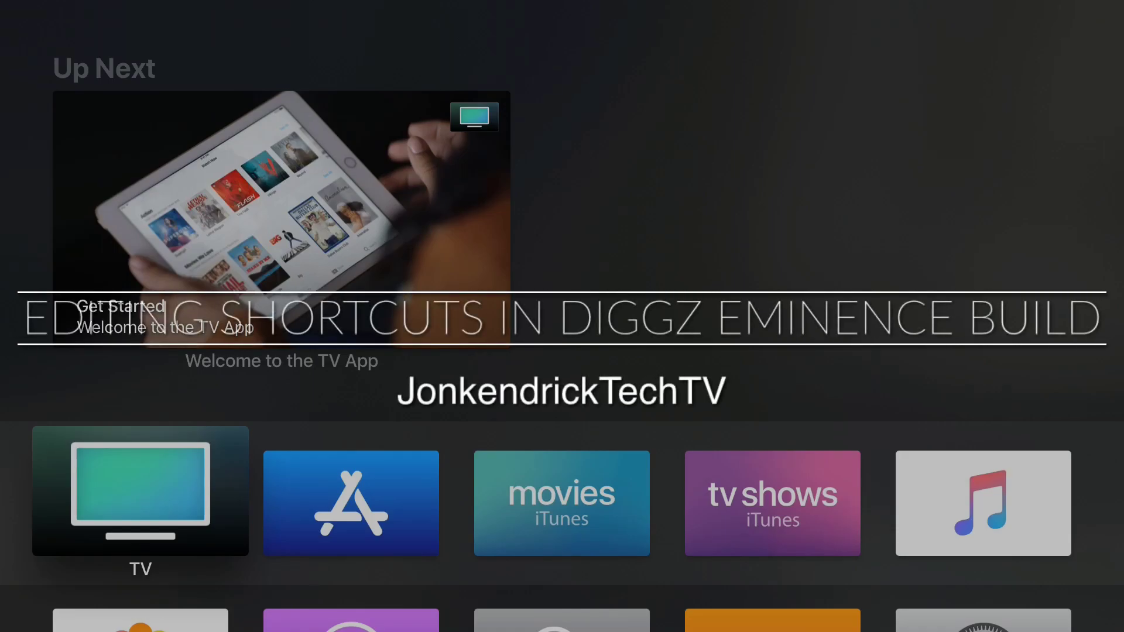
# Step: Move along the Apple TV app grid to the Kodi tile and launch it
pyautogui.press('Right')
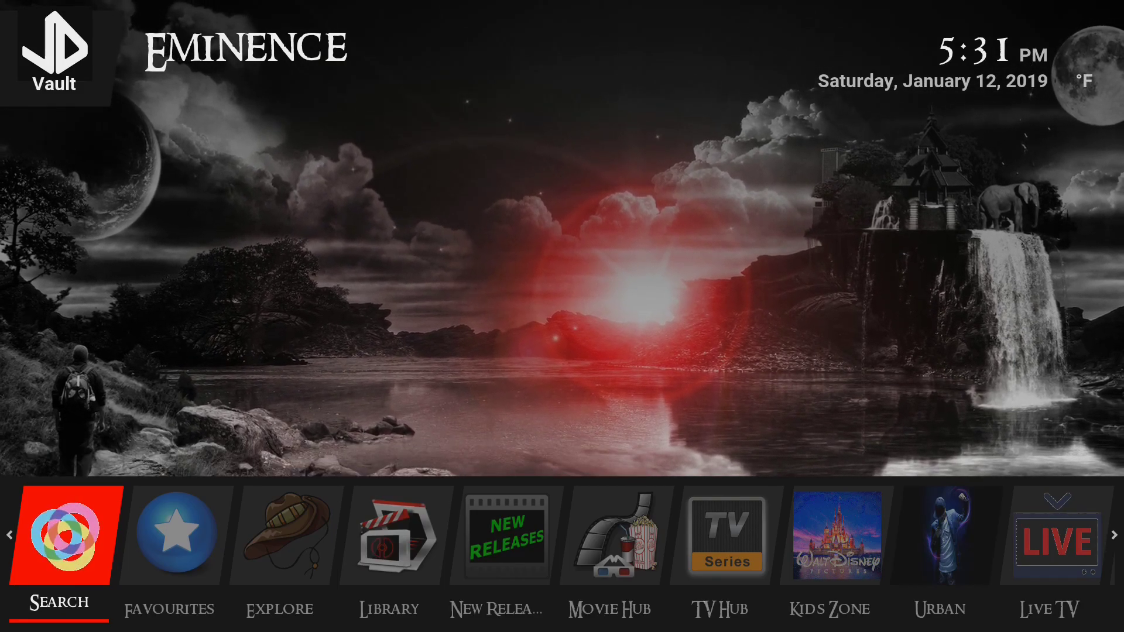
# Step: Preview the Favourites, Explore, Library, Movie Hub, TV Hub, Urban, Live TV and Reality-TV hubs
pyautogui.press('Right')
pyautogui.press('Right')
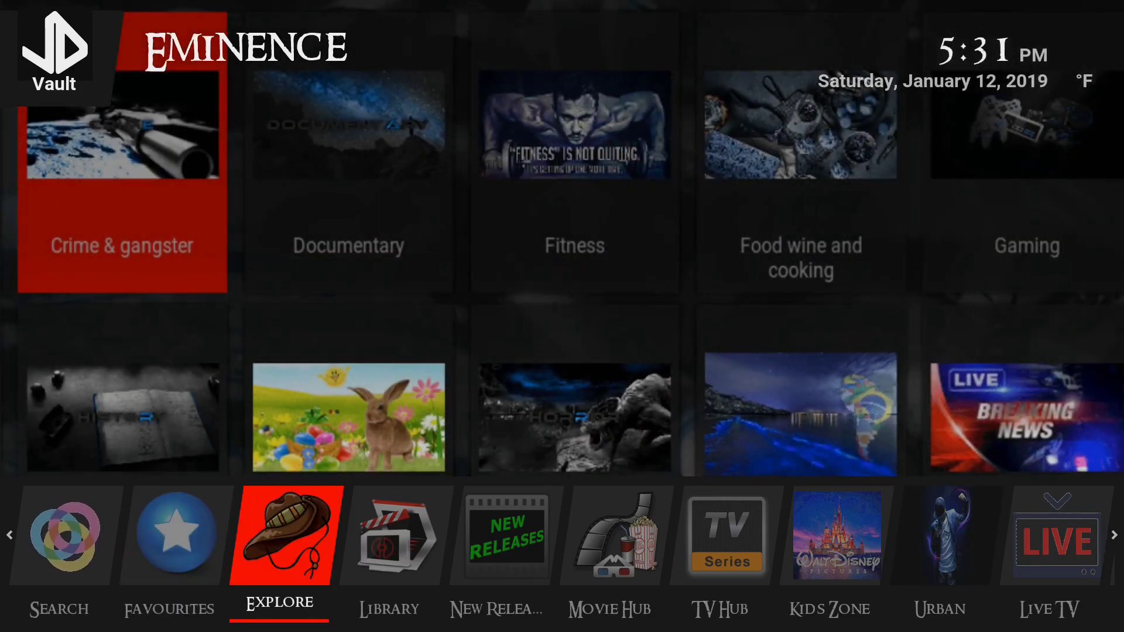
pyautogui.press('Right')
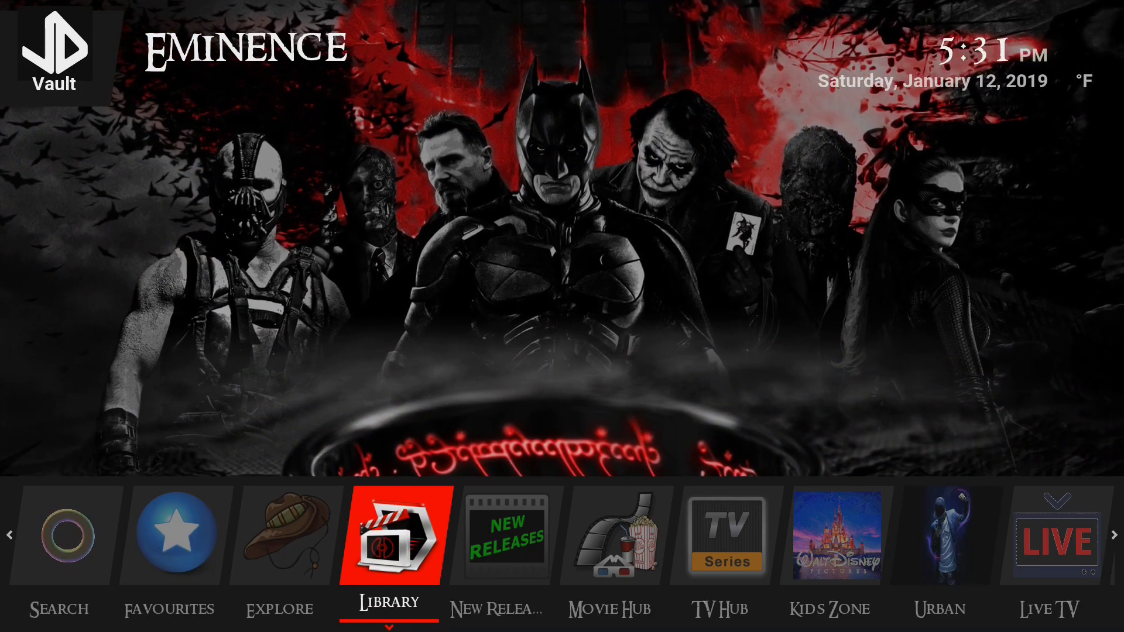
pyautogui.press('Right')
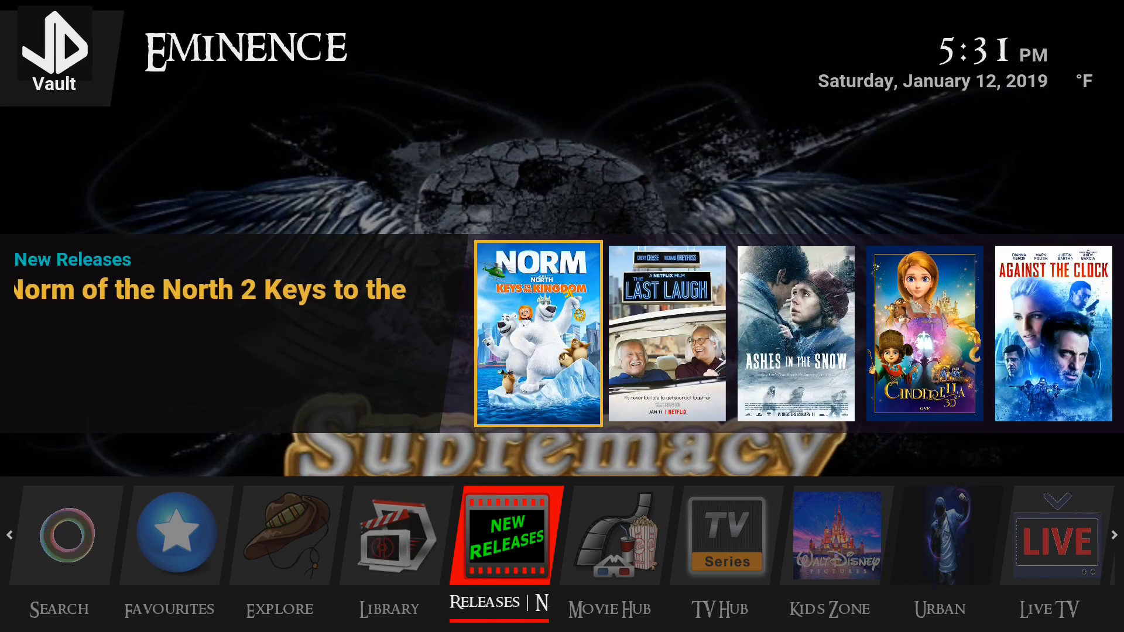
pyautogui.press('Right')
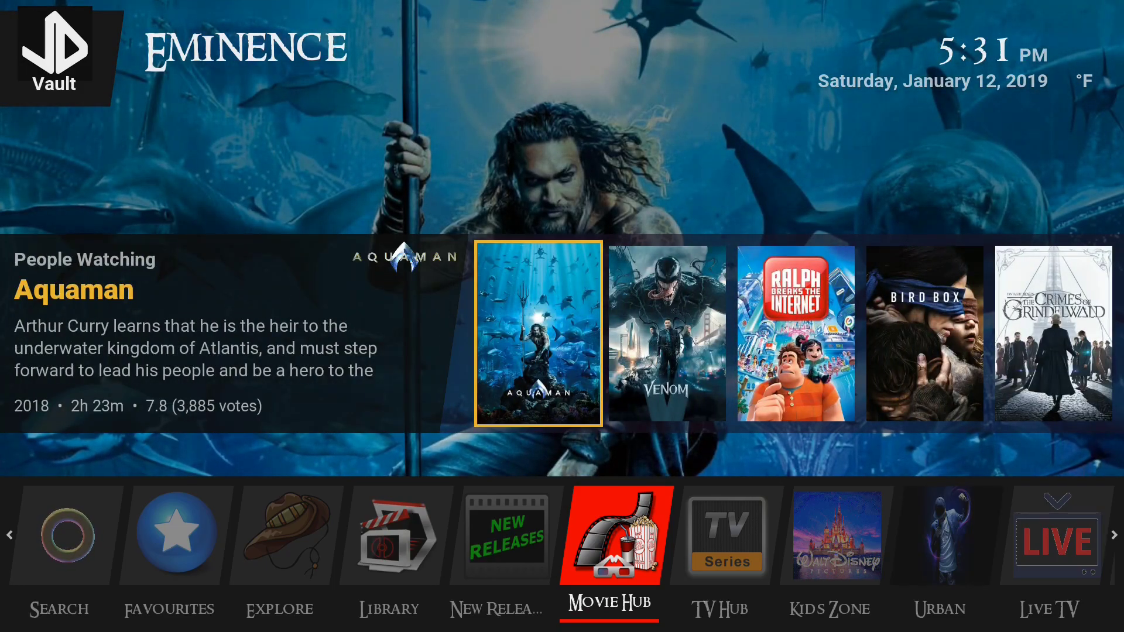
pyautogui.press('Right')
pyautogui.press('Right')
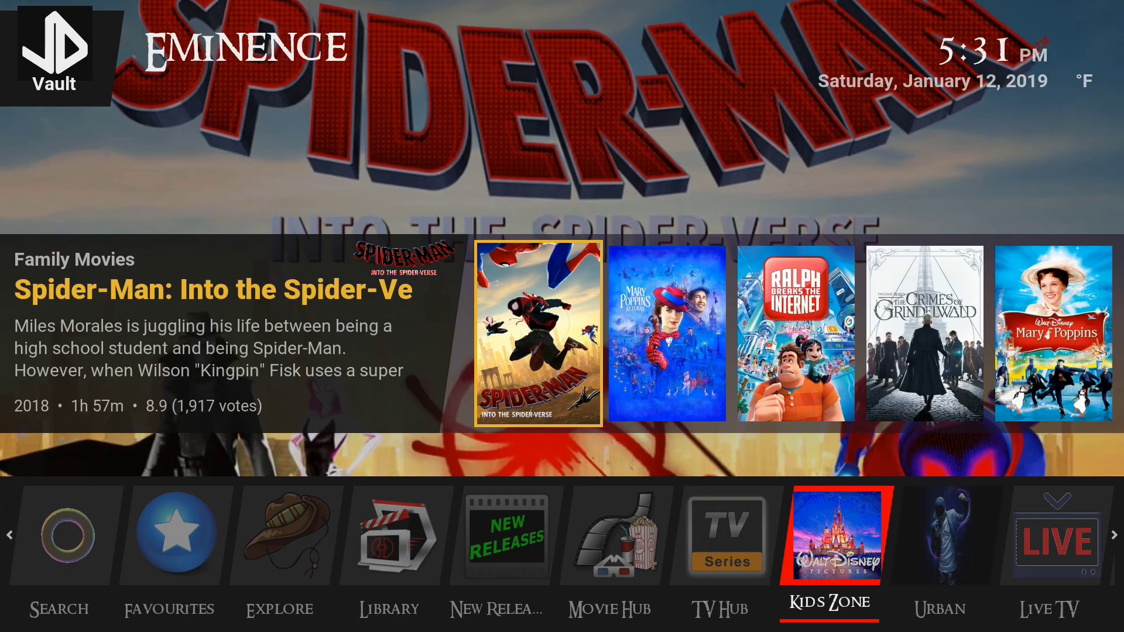
pyautogui.press('Right')
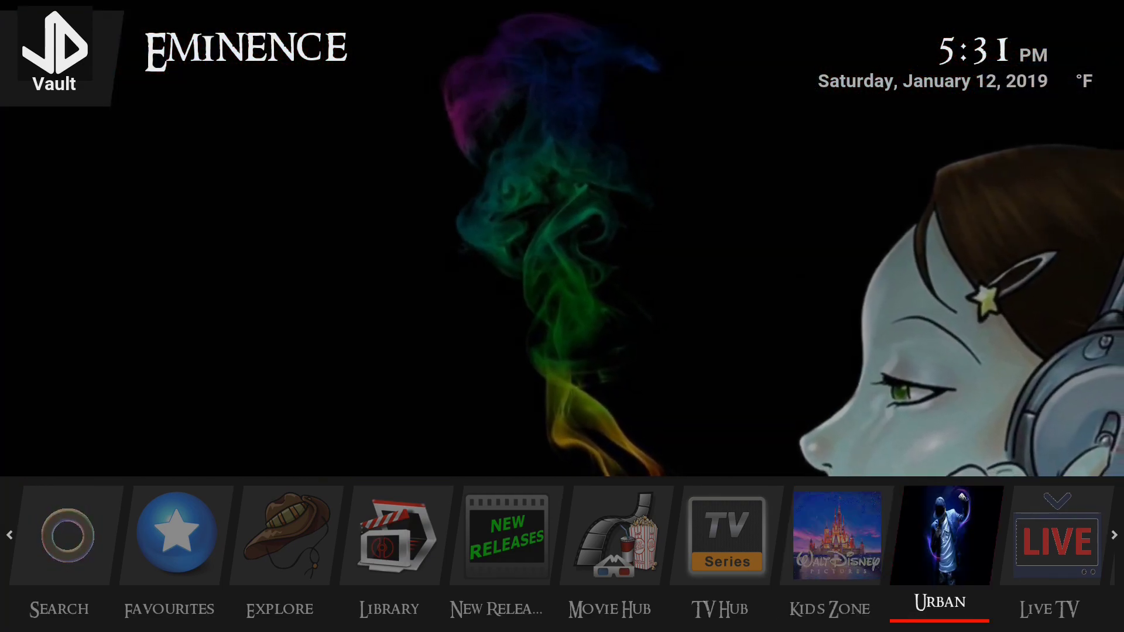
pyautogui.press('Right')
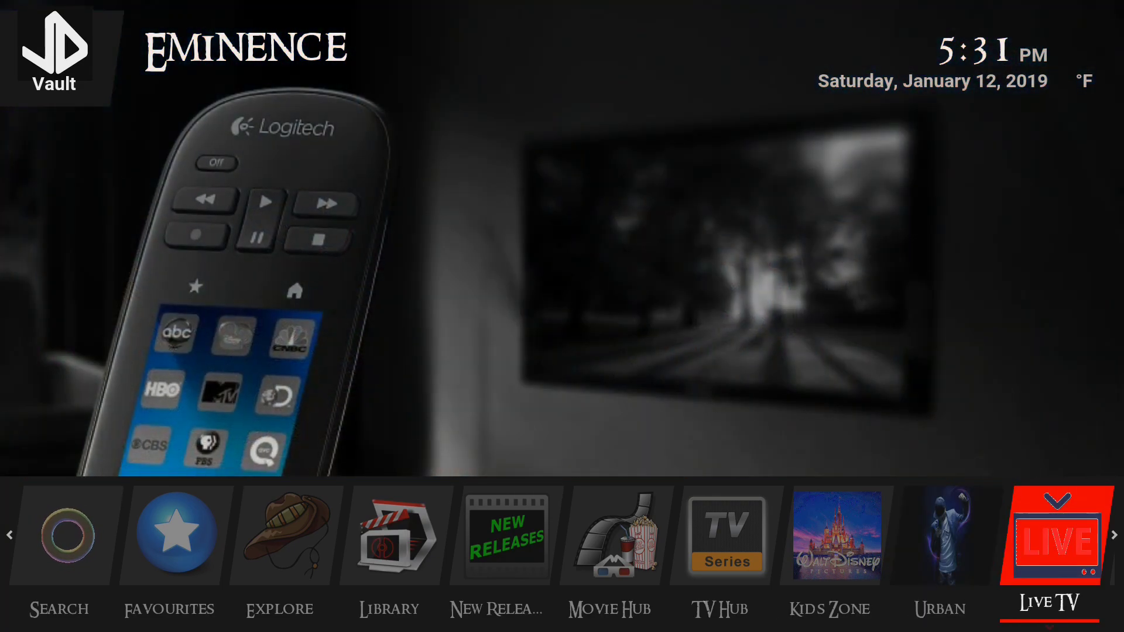
pyautogui.press('Right')
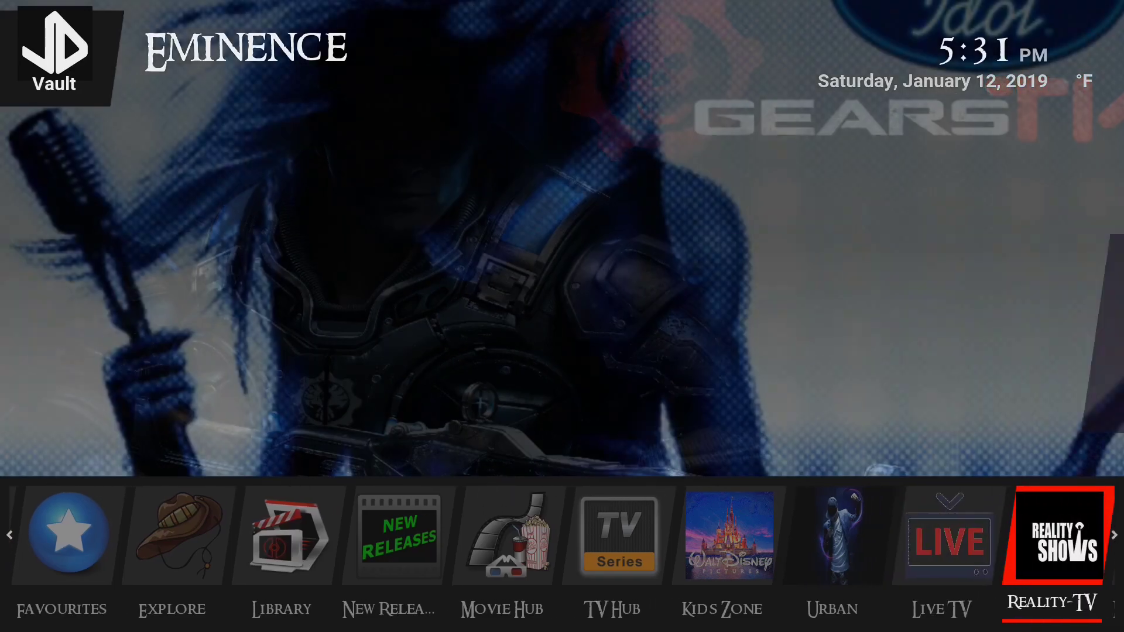
# Step: Continue through Documentaries, Music, Media Stream, Sports, Anime and Addons, then open Settings
pyautogui.press('Right')
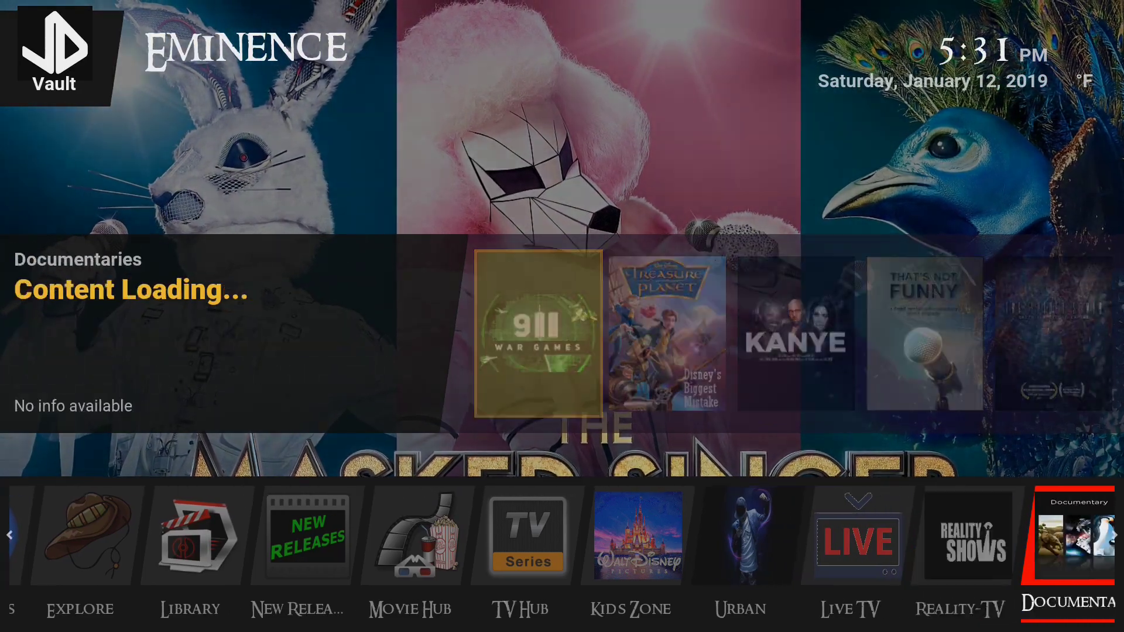
pyautogui.press('Right')
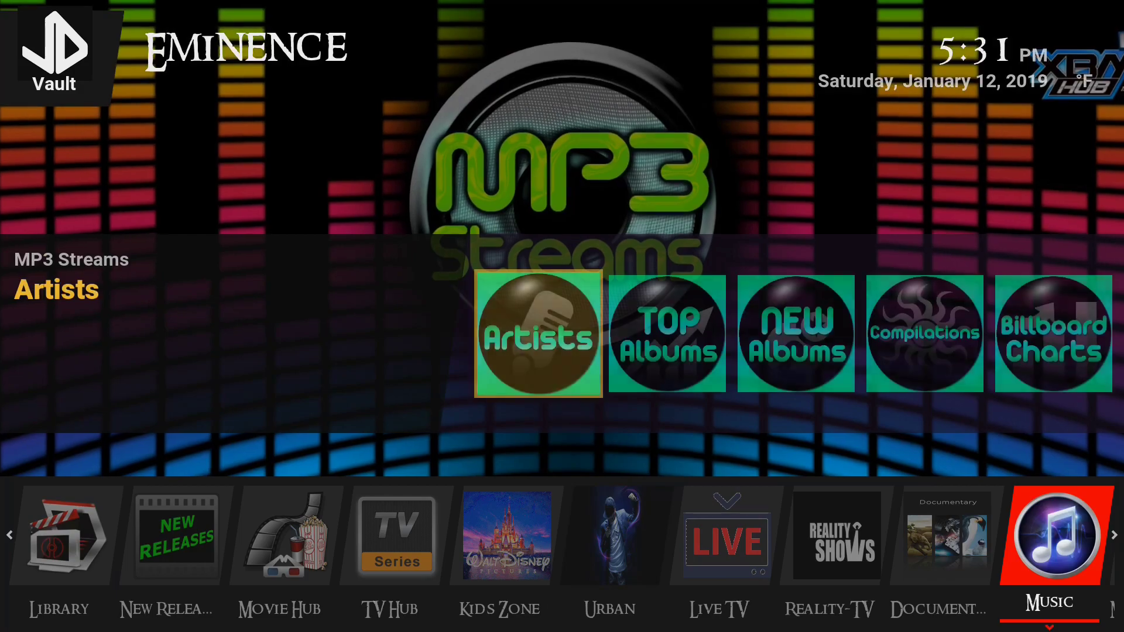
pyautogui.press('Right')
pyautogui.press('Right')
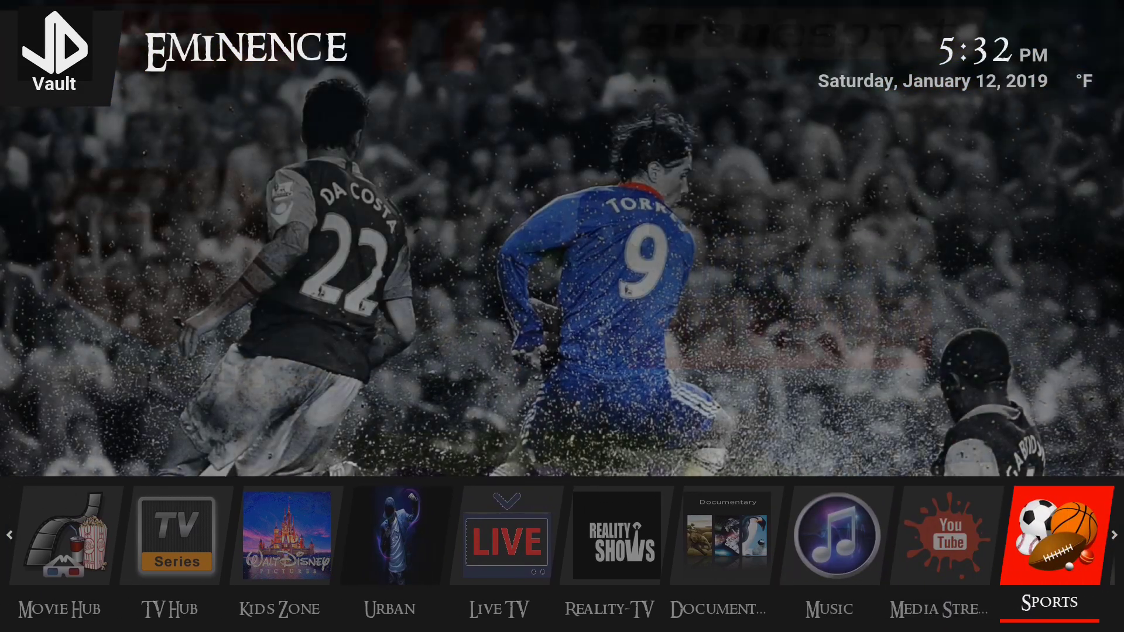
pyautogui.press('Right')
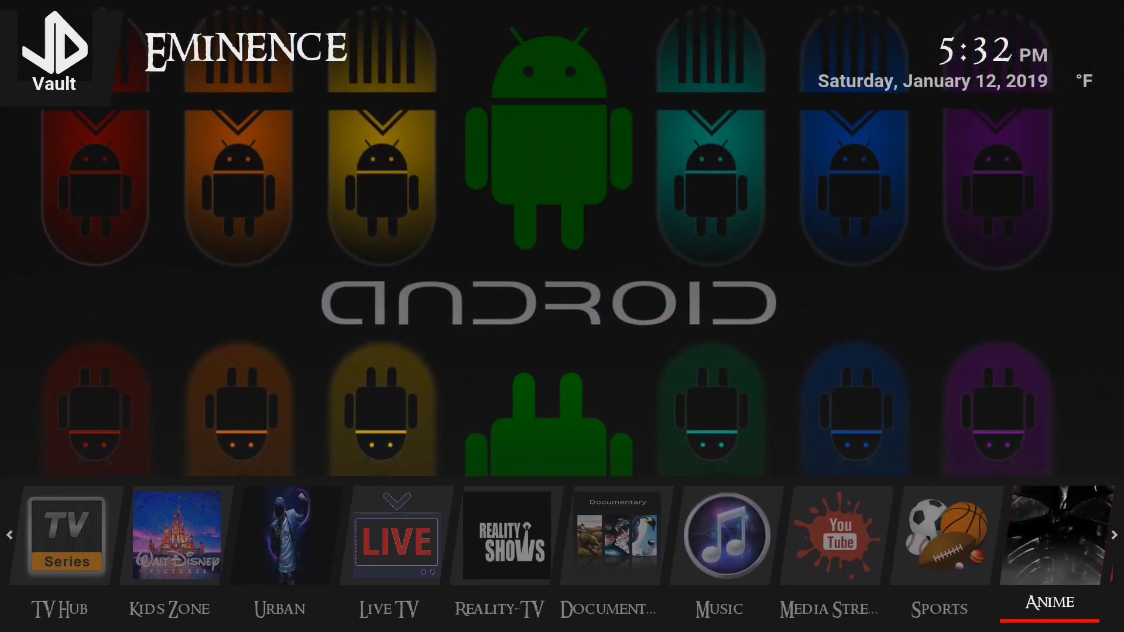
pyautogui.press('Right')
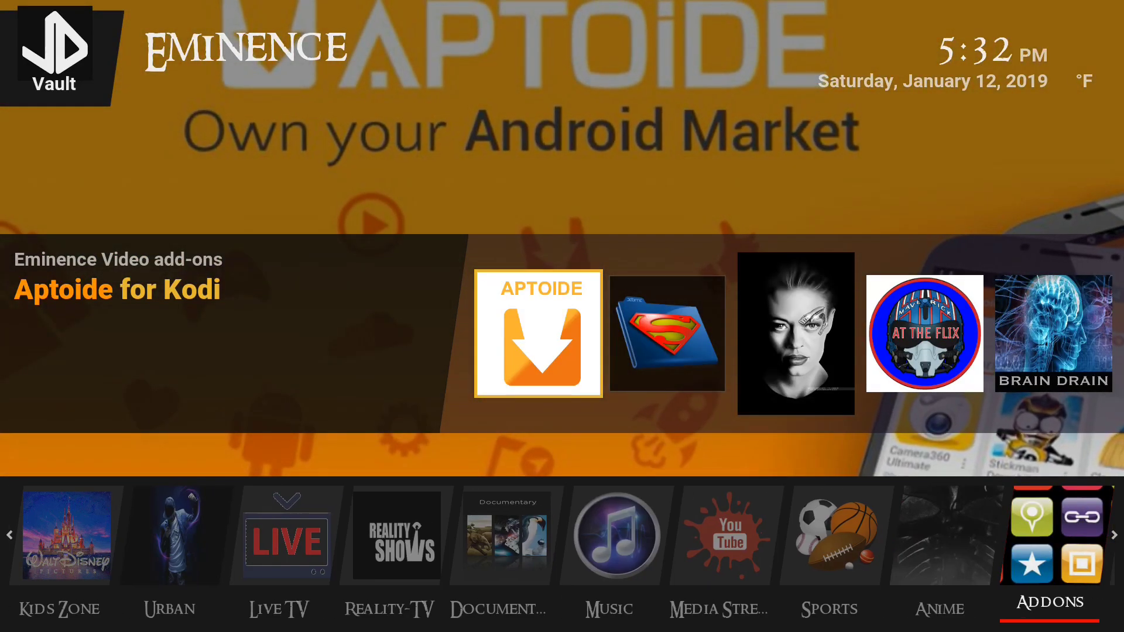
pyautogui.press('Right')
pyautogui.press('Return')
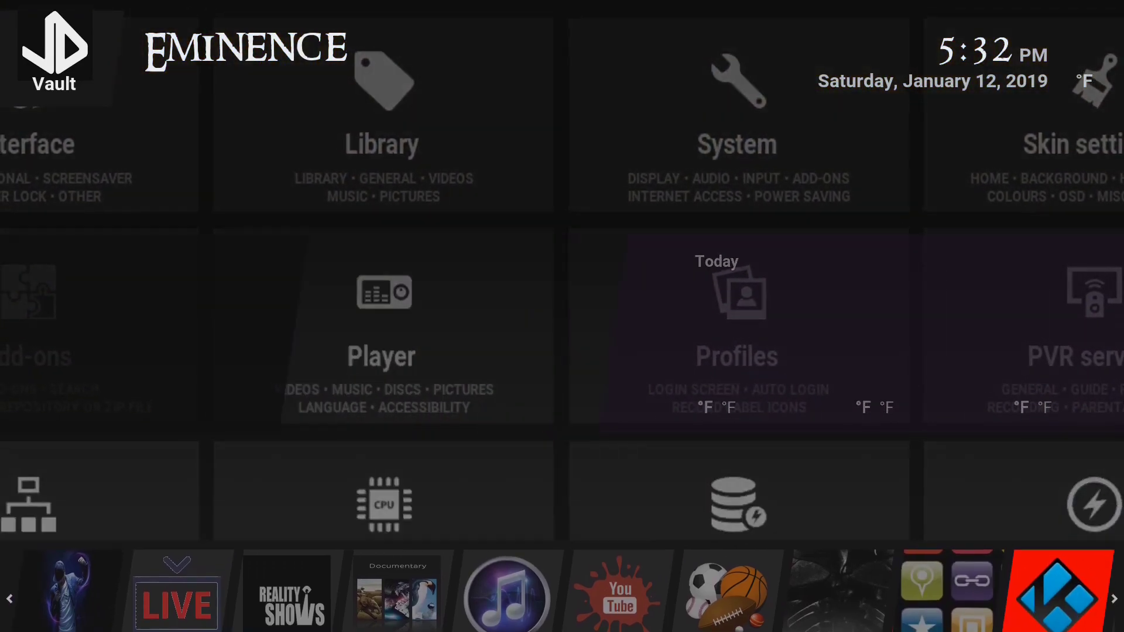
# Step: Open Skin settings and its home menu customisation
pyautogui.press('Right')
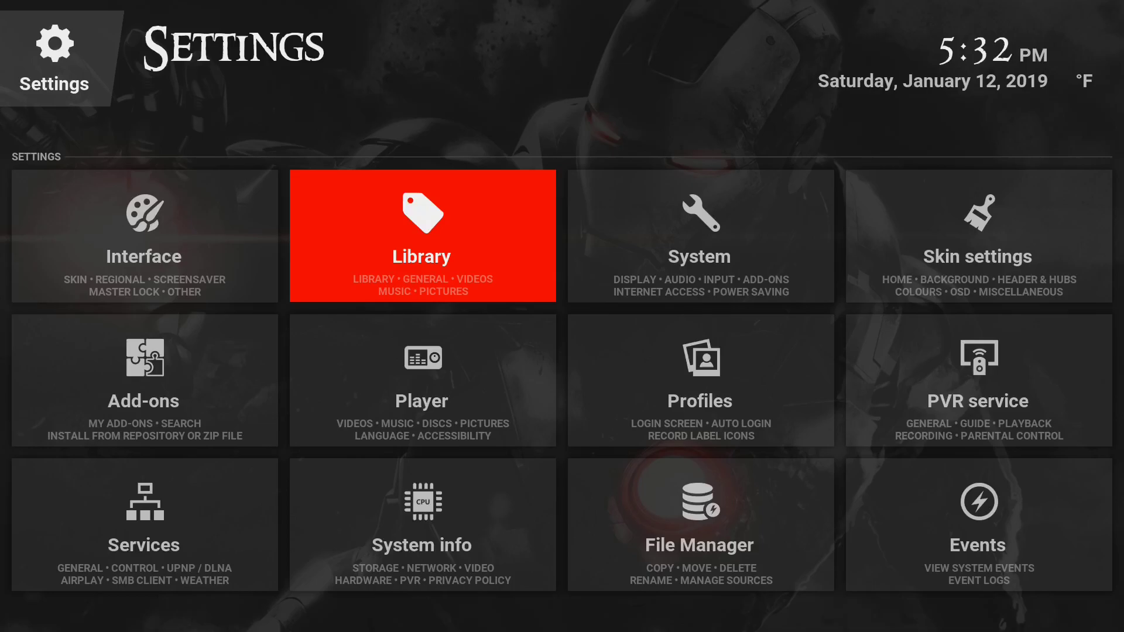
pyautogui.press('Right')
pyautogui.press('Right')
pyautogui.press('Return')
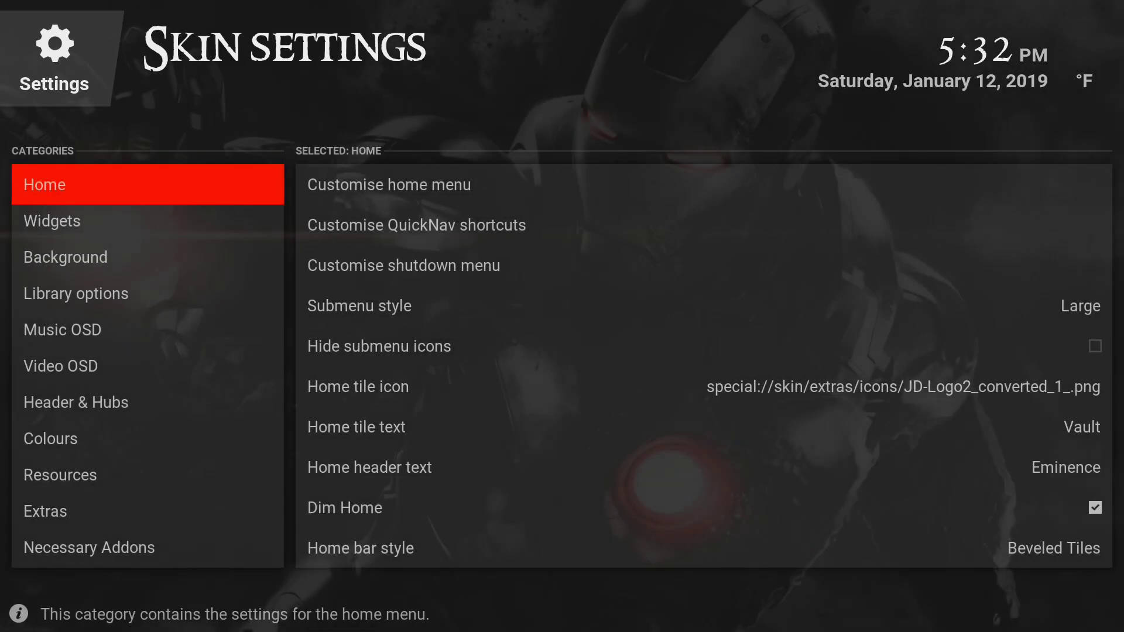
pyautogui.press('Right')
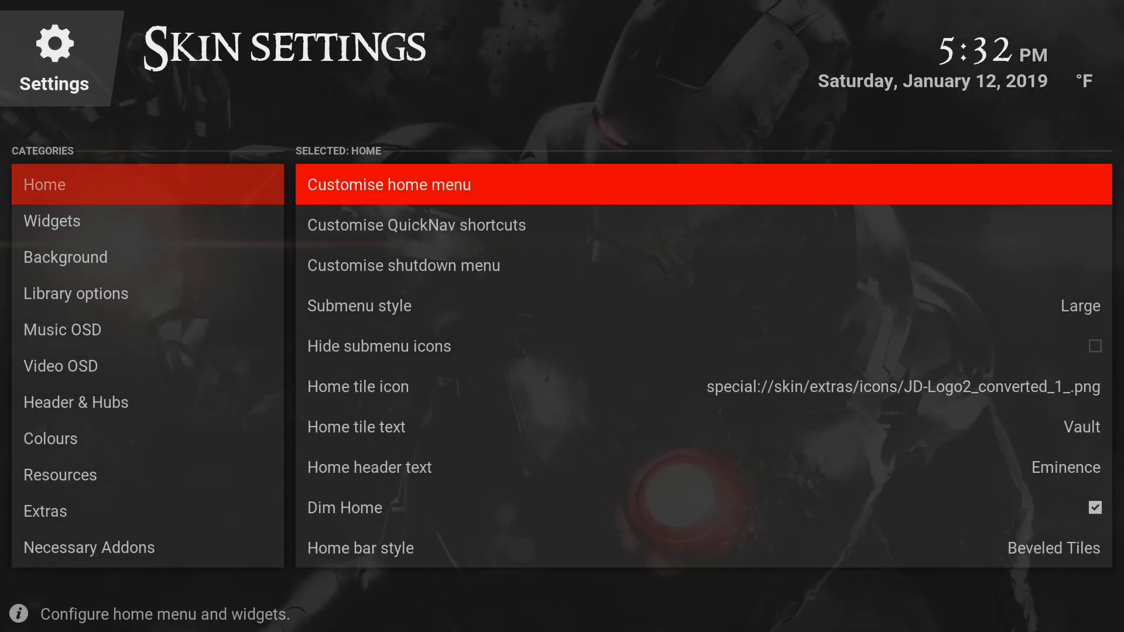
pyautogui.press('Return')
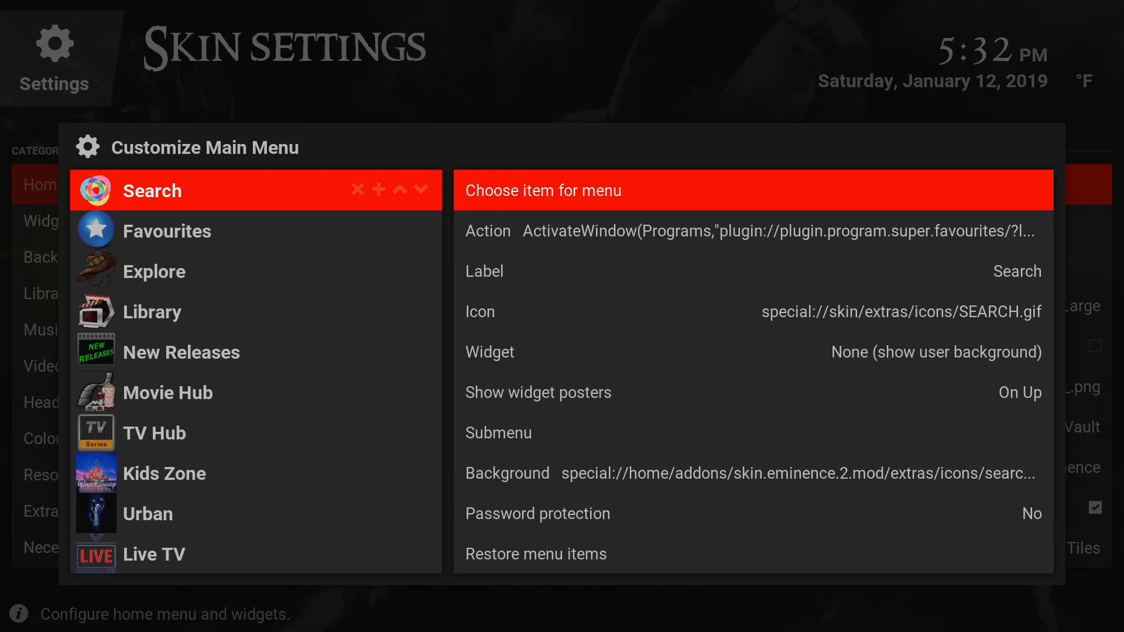
# Step: Select Movie Hub and step down its properties to the Hub items setting
pyautogui.press('Left')
pyautogui.press('Left')
pyautogui.press('Down')
pyautogui.press('Down')
pyautogui.press('Down')
pyautogui.press('Down')
pyautogui.press('Down')
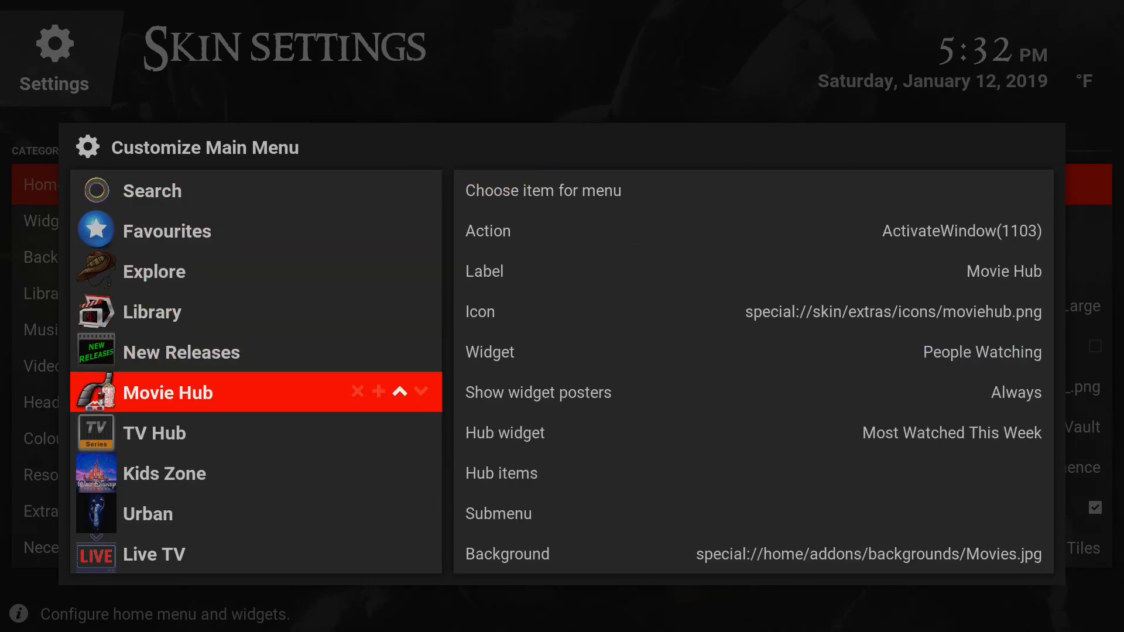
pyautogui.press('Up')
pyautogui.press('Down')
pyautogui.press('Right')
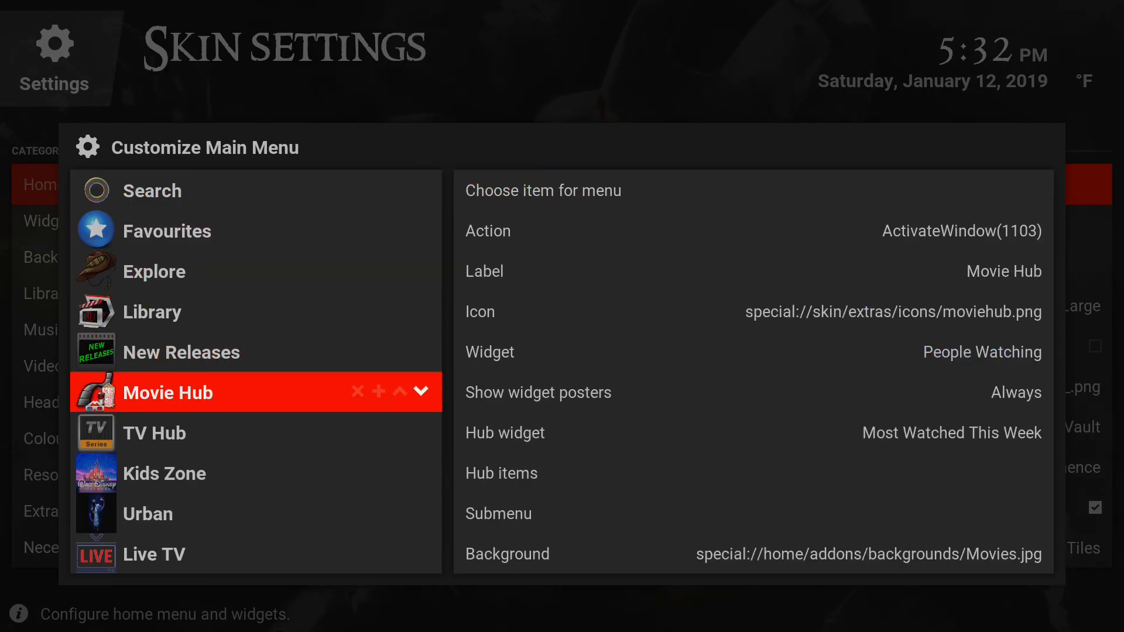
pyautogui.press('Right')
pyautogui.press('Down')
pyautogui.press('Down')
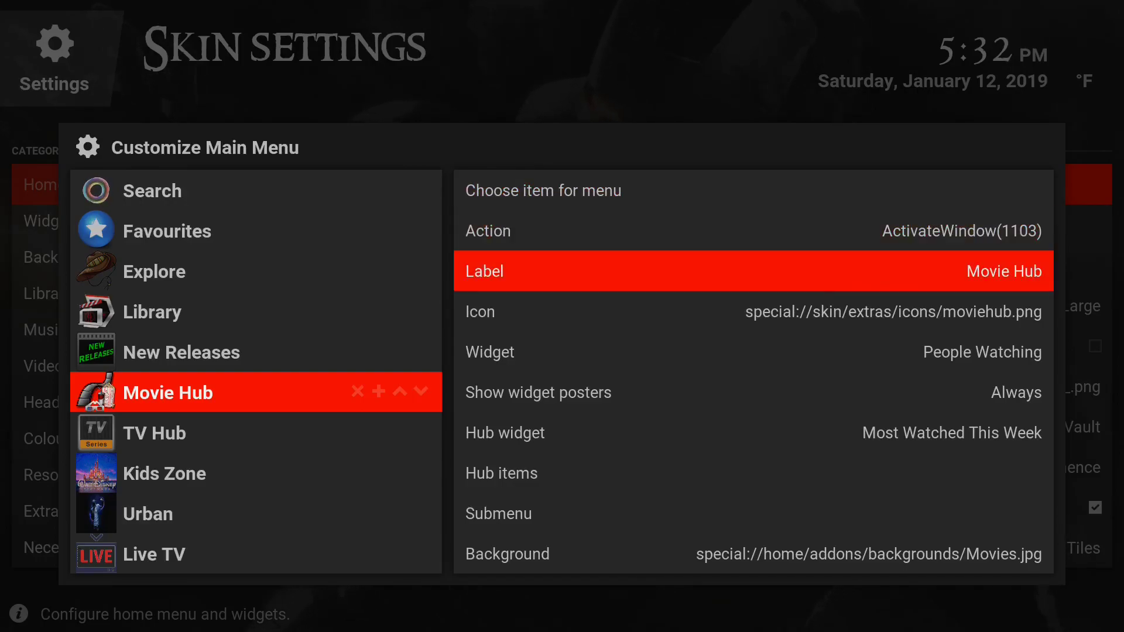
pyautogui.press('Down')
pyautogui.press('Down')
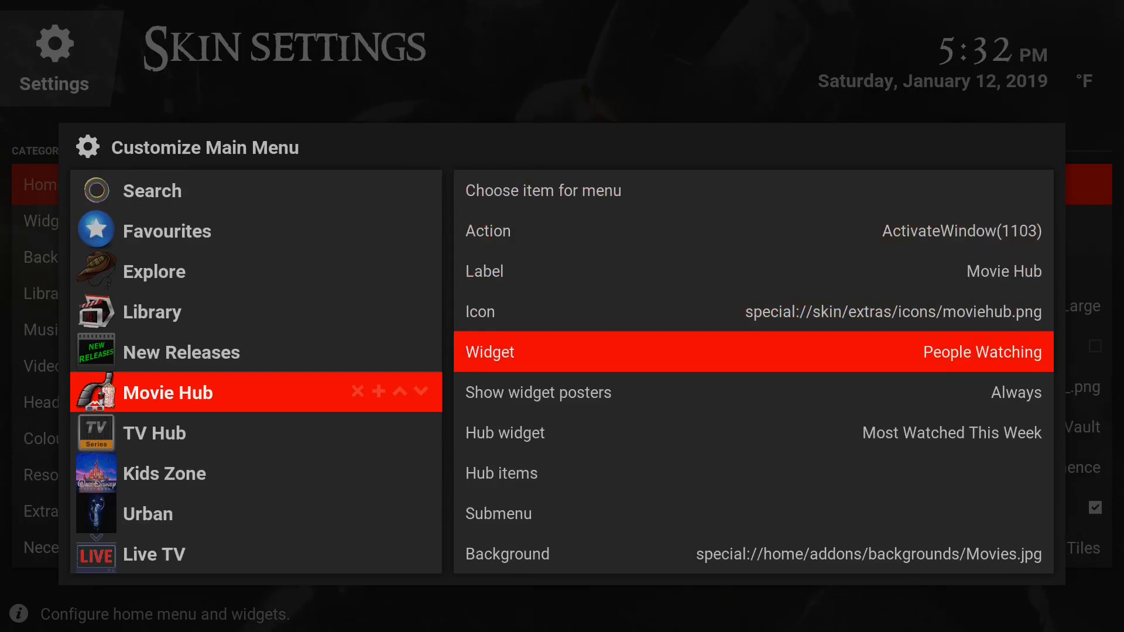
pyautogui.press('Down')
pyautogui.press('Down')
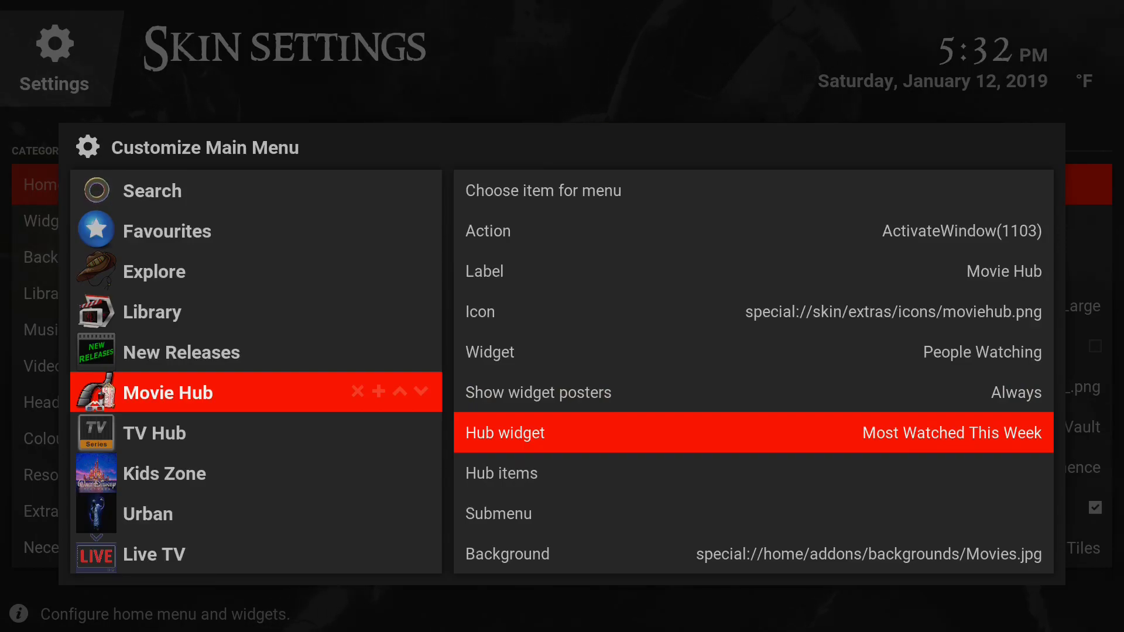
pyautogui.press('Down')
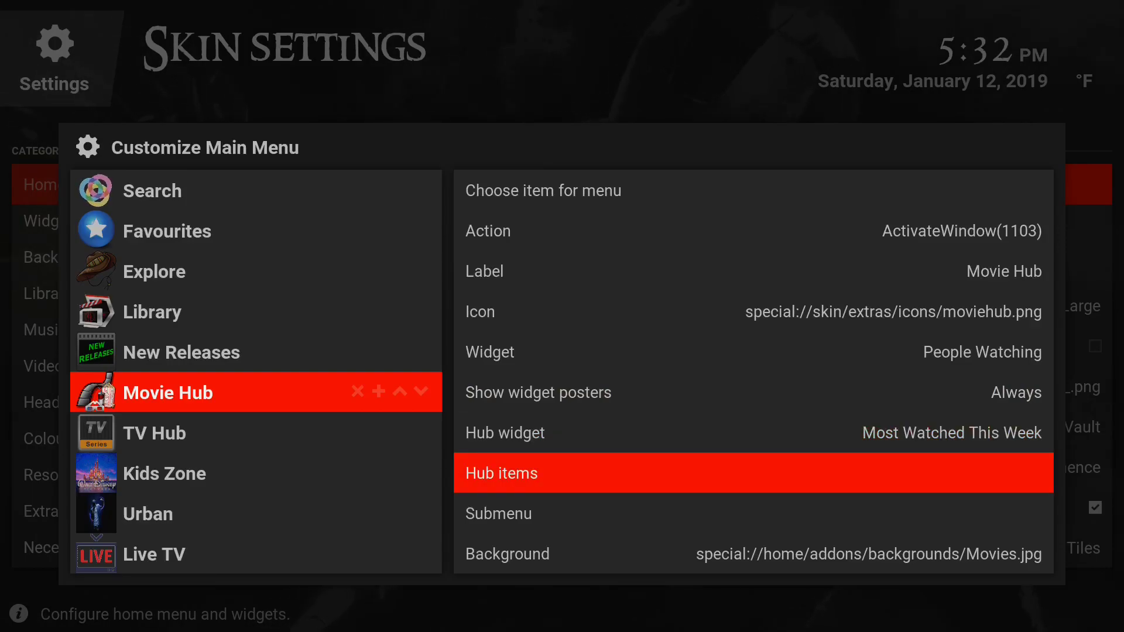
# Step: Open Movie Hub's hub items and inspect Search Movie Portal's Action and Label properties
pyautogui.press('Return')
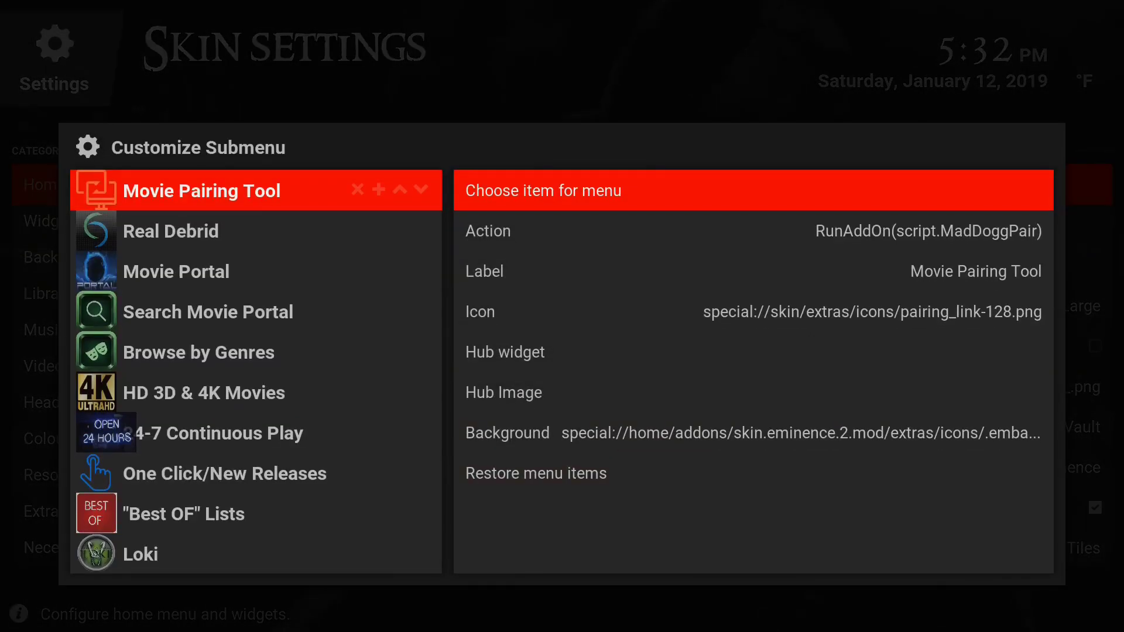
pyautogui.press('Left')
pyautogui.press('Down')
pyautogui.press('Down')
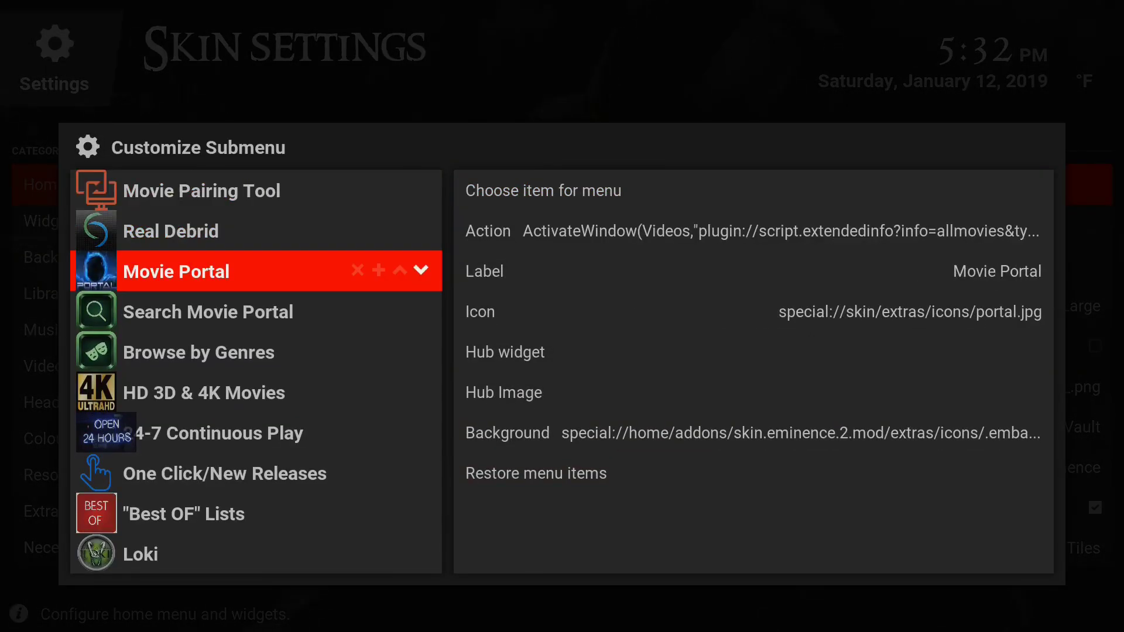
pyautogui.press('Down')
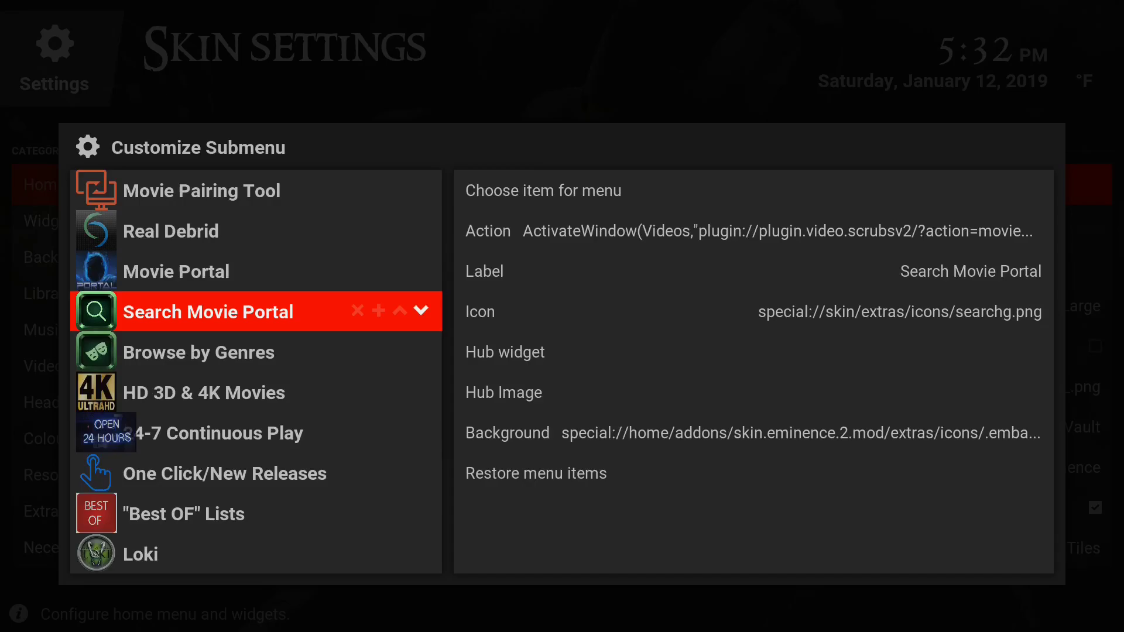
pyautogui.press('Right')
pyautogui.press('Down')
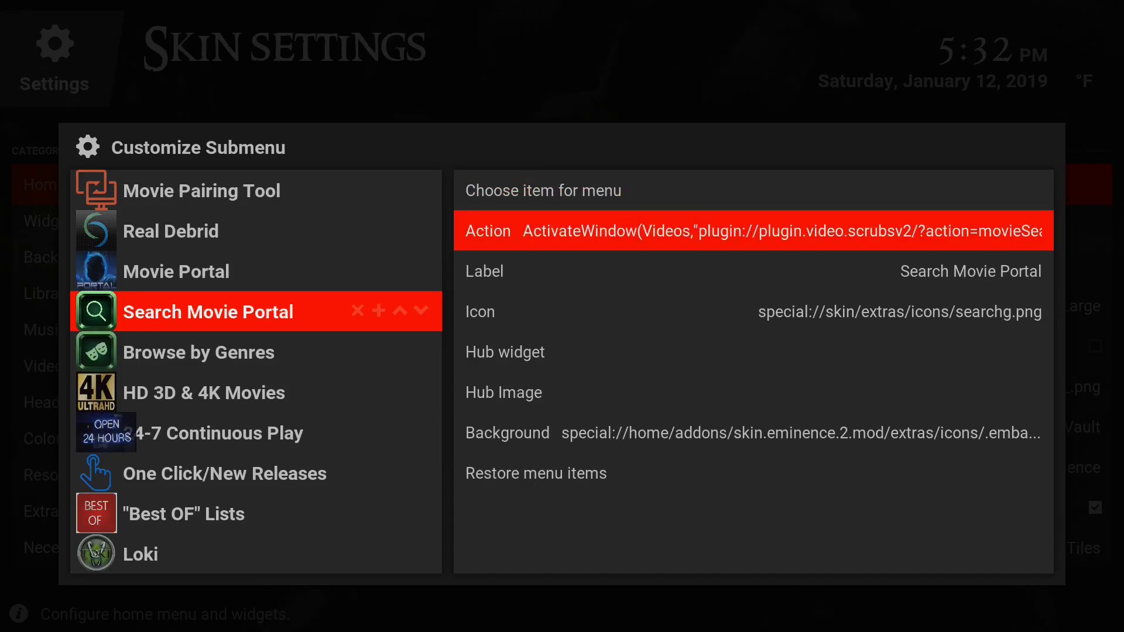
pyautogui.press('Down')
pyautogui.press('Down')
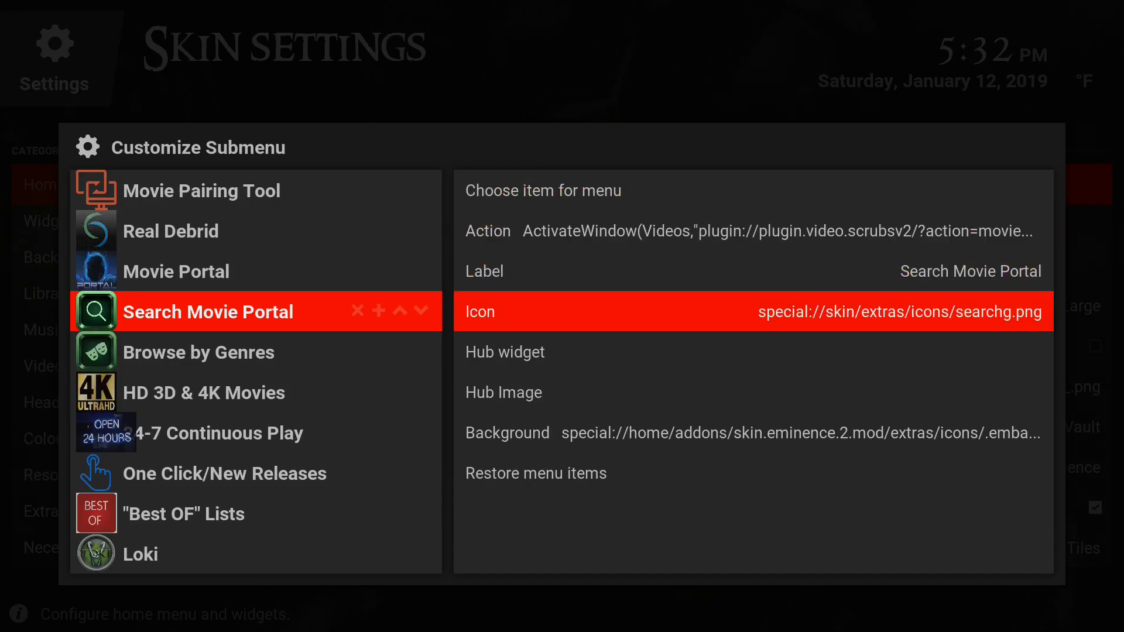
pyautogui.press('Up')
pyautogui.press('Up')
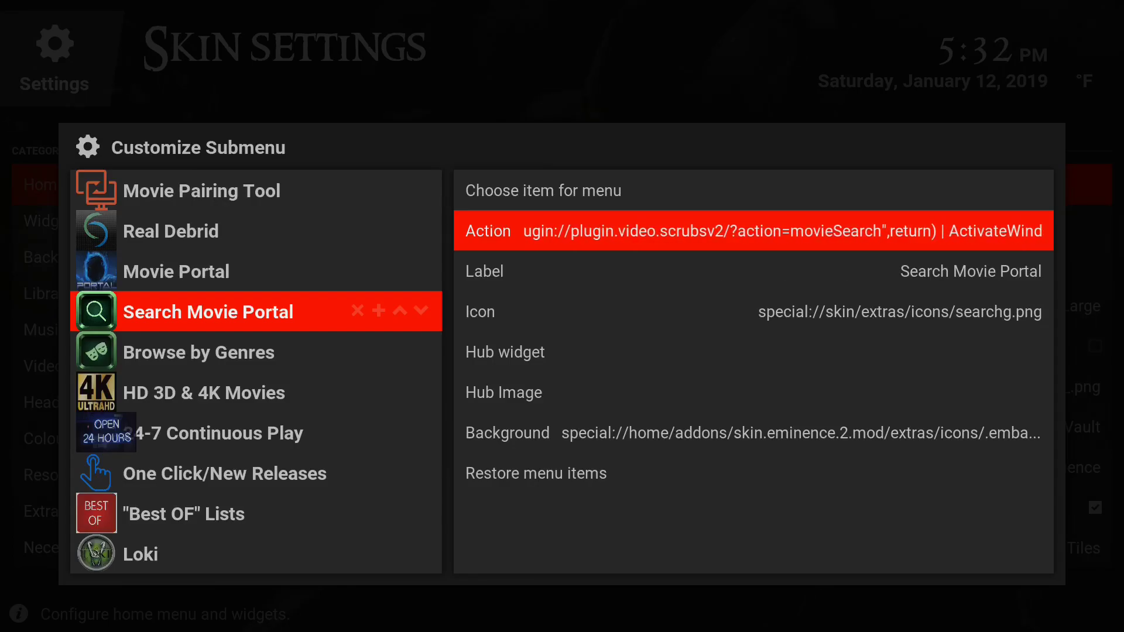
# Step: Open the action chooser and browse to Add-On > Video Add-On
pyautogui.press('Return')
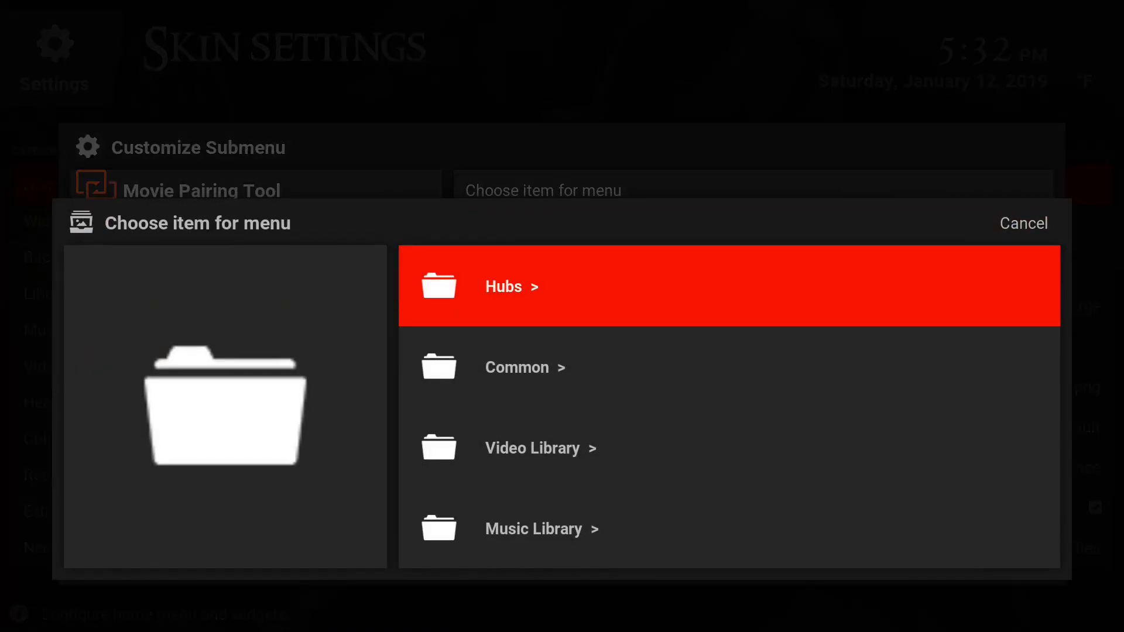
pyautogui.press('Down')
pyautogui.press('Down')
pyautogui.press('Down')
pyautogui.press('Down')
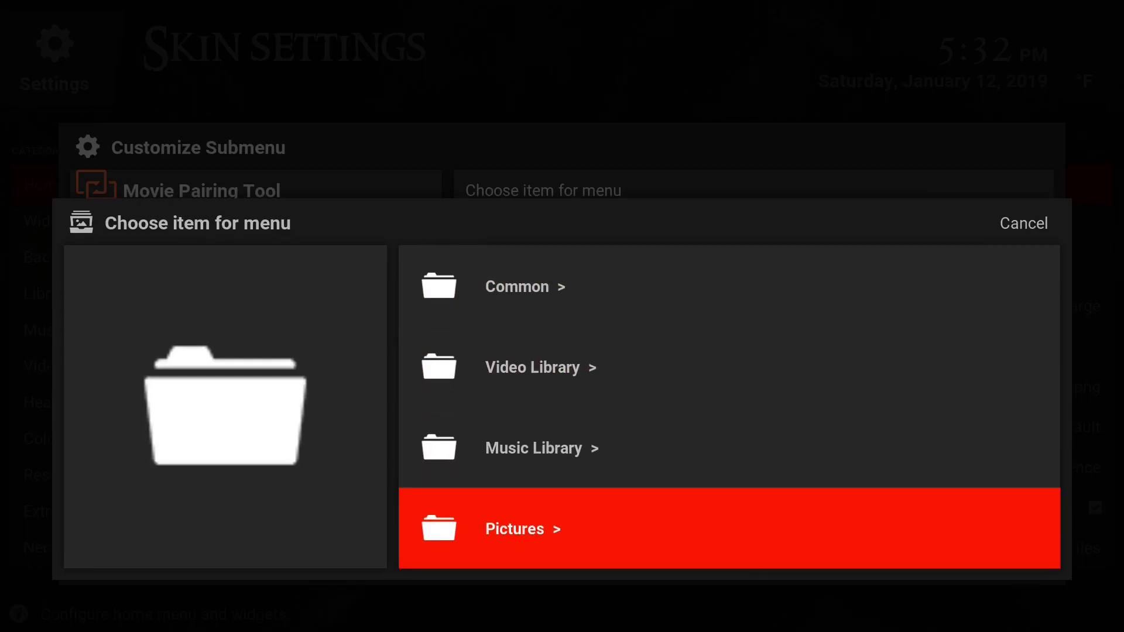
pyautogui.press('Down')
pyautogui.press('Down')
pyautogui.press('Up')
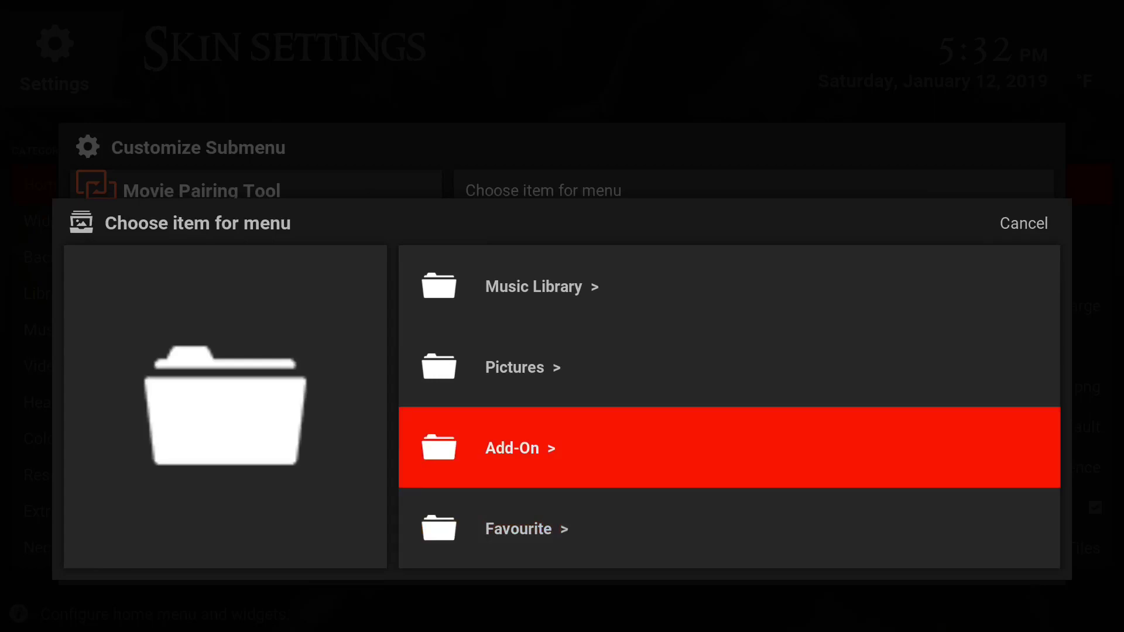
pyautogui.press('Return')
pyautogui.press('Down')
pyautogui.press('Down')
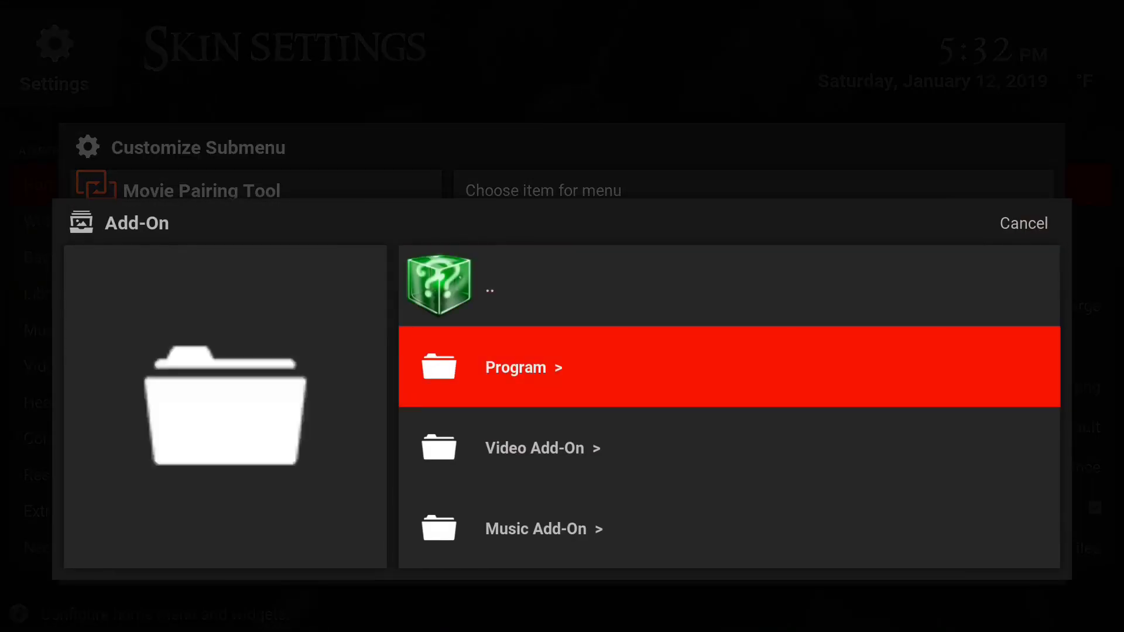
pyautogui.press('Return')
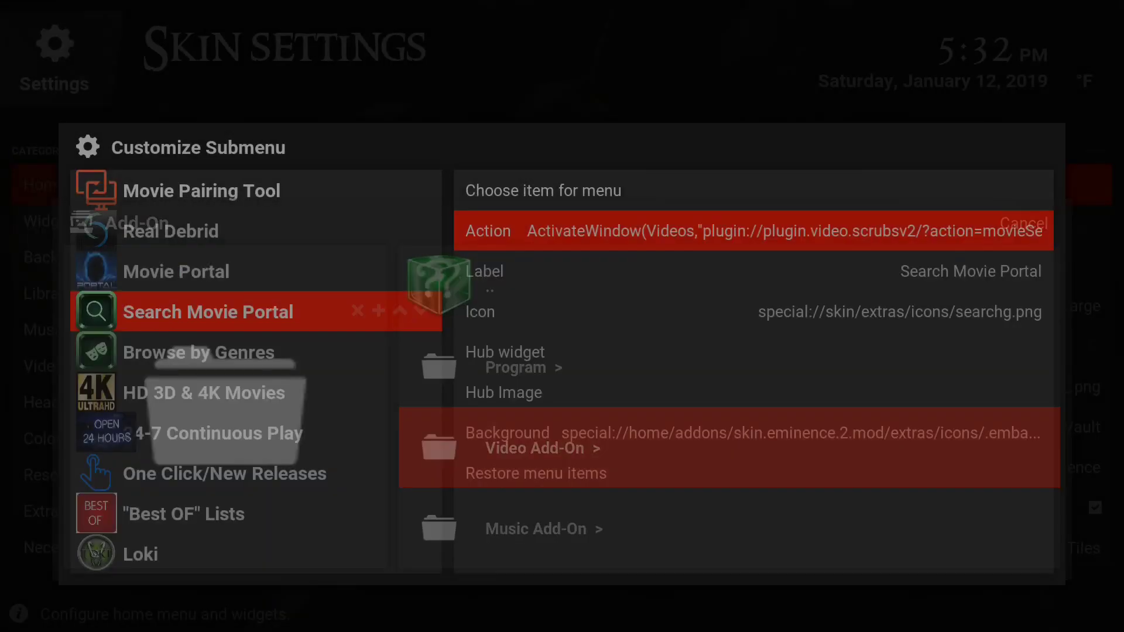
# Step: Scroll up the video add-on list to Scrubs v2 and open it
pyautogui.press('Up')
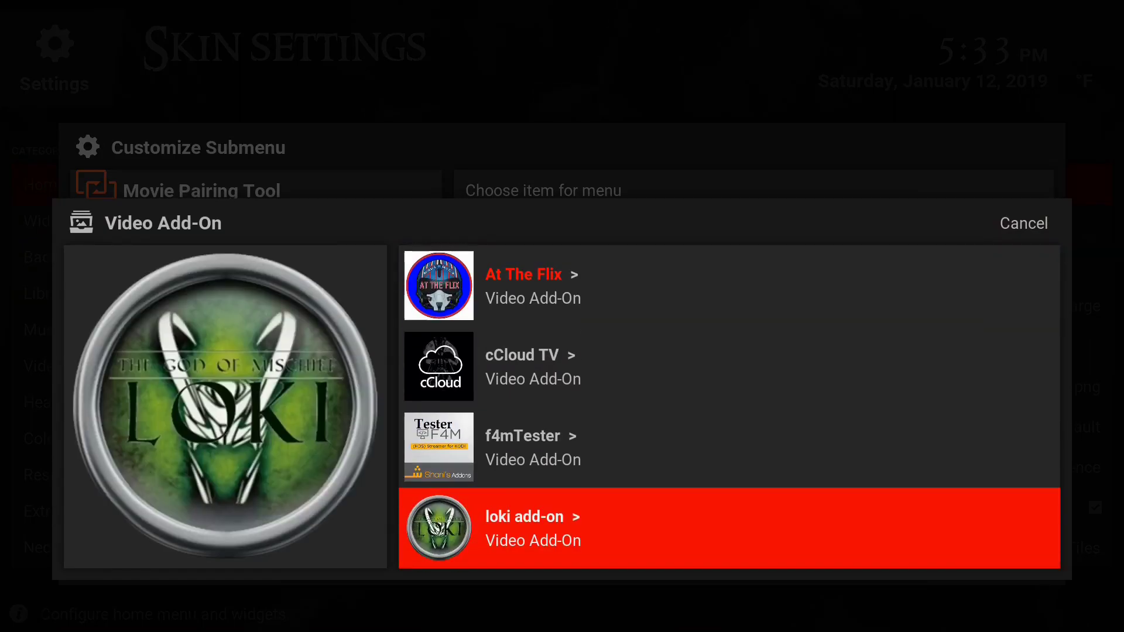
pyautogui.press('Up')
pyautogui.press('Up')
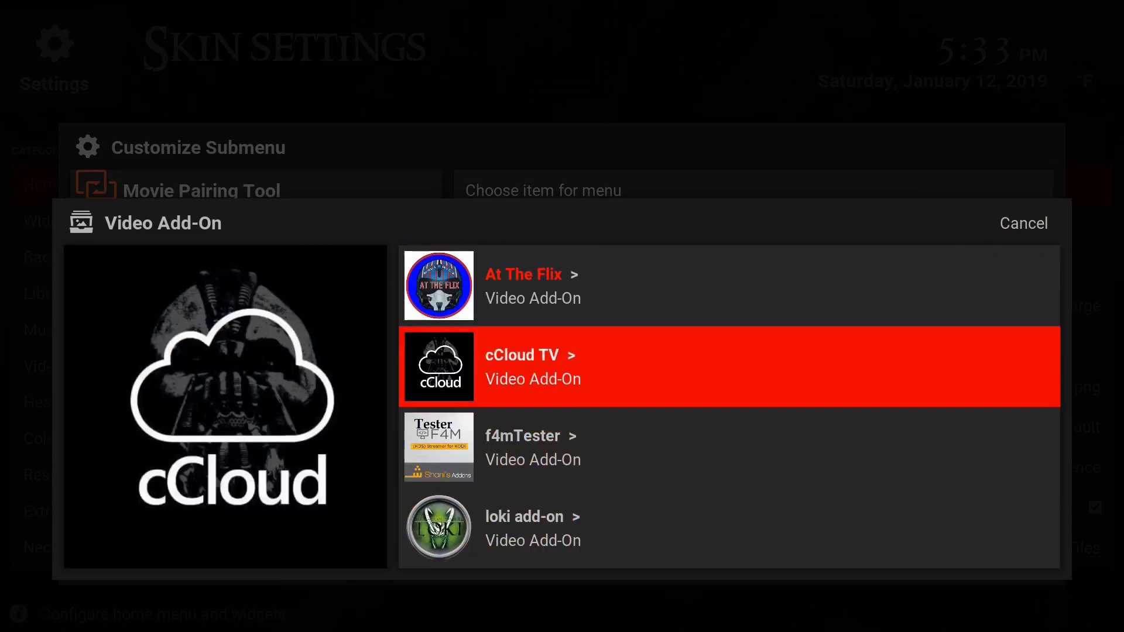
pyautogui.press('Up')
pyautogui.press('Up')
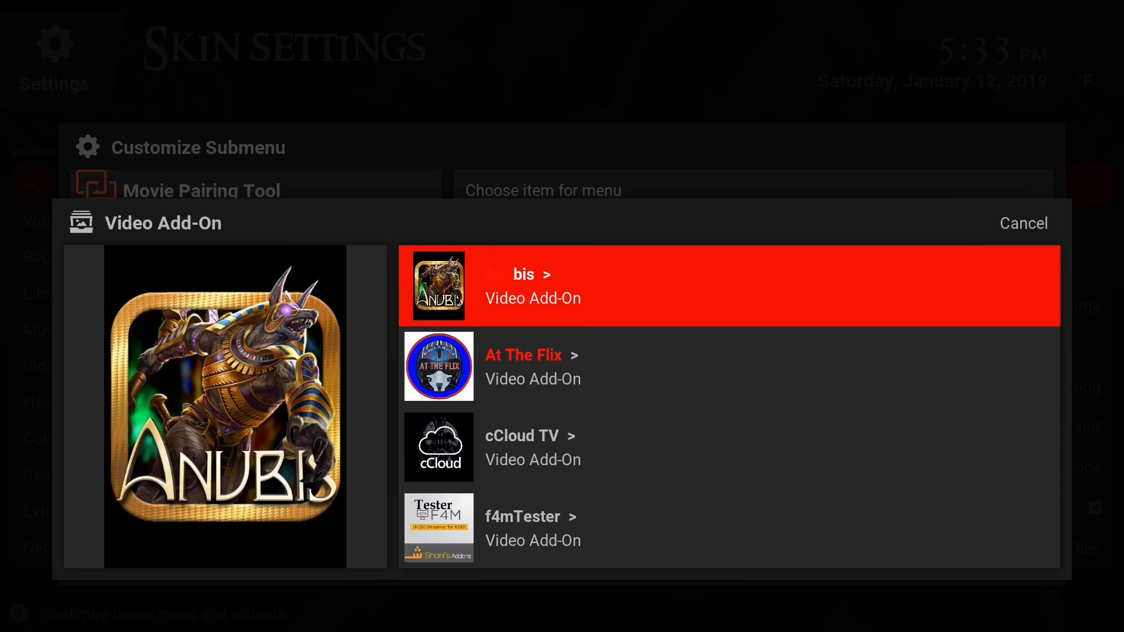
pyautogui.press('Up')
pyautogui.press('Up')
pyautogui.press('Up')
pyautogui.press('Up')
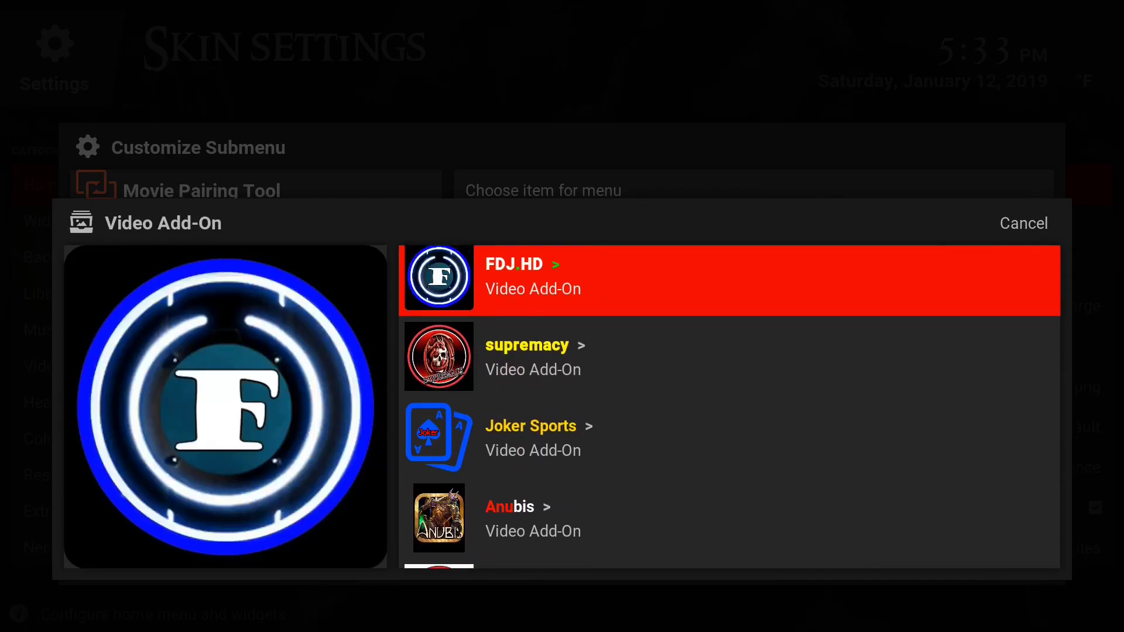
pyautogui.press('Up')
pyautogui.press('Up')
pyautogui.press('Up')
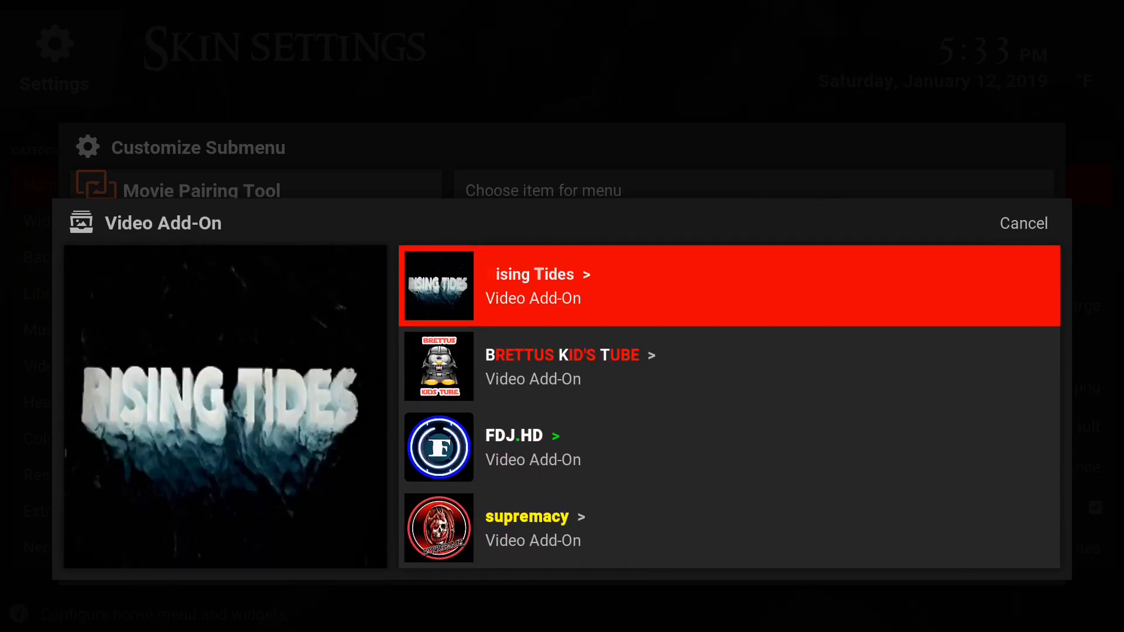
pyautogui.press('Up')
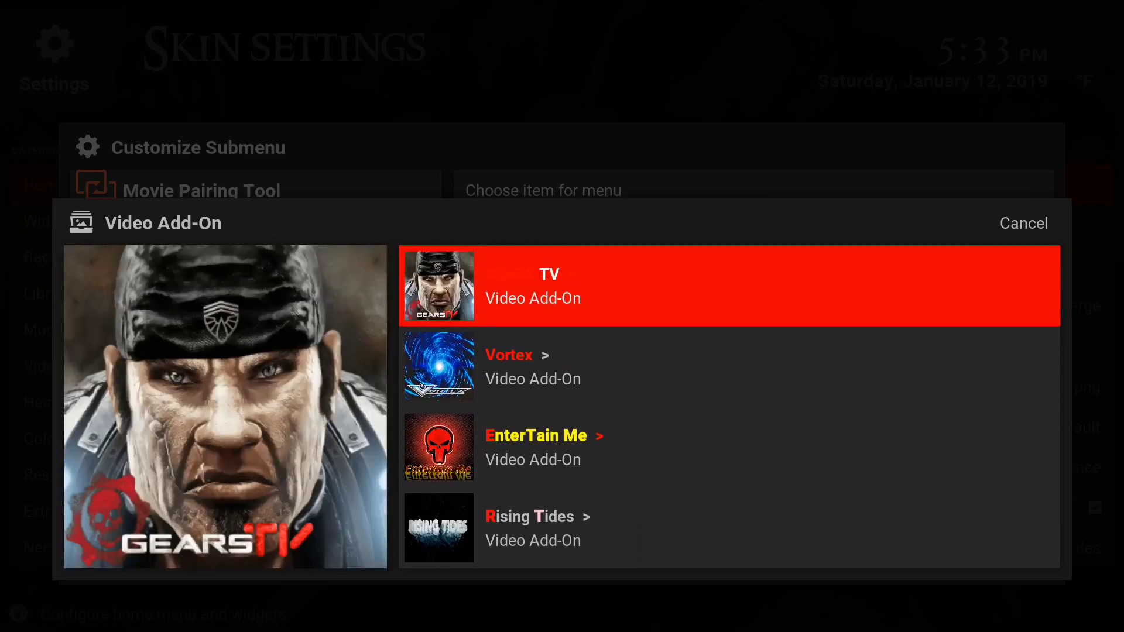
pyautogui.press('Up')
pyautogui.press('Up')
pyautogui.press('Up')
pyautogui.press('Up')
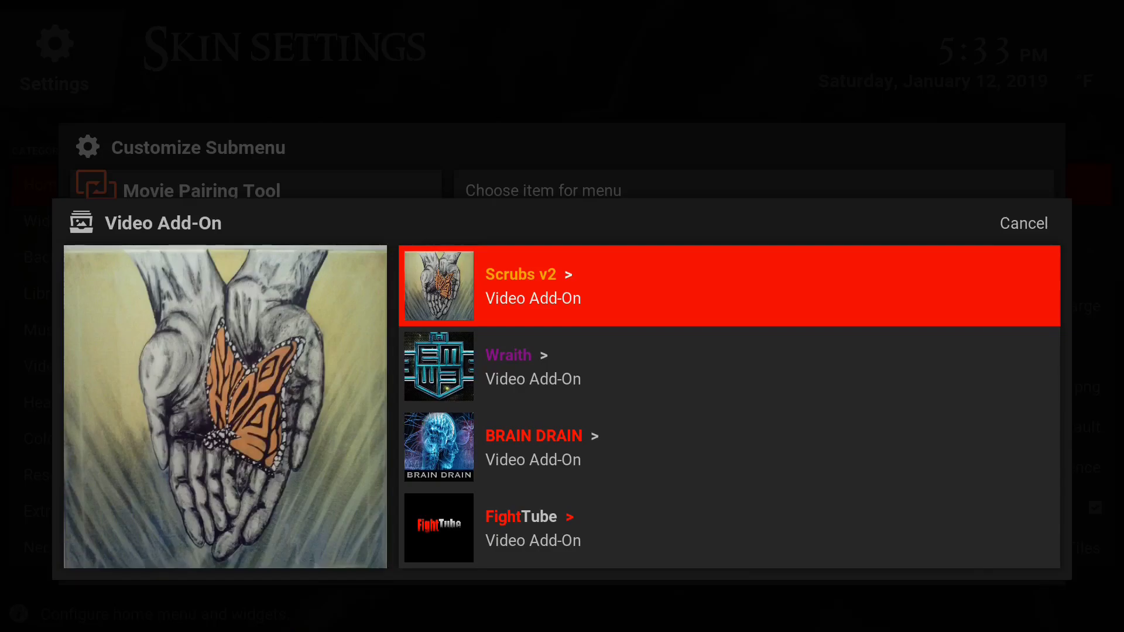
pyautogui.press('Return')
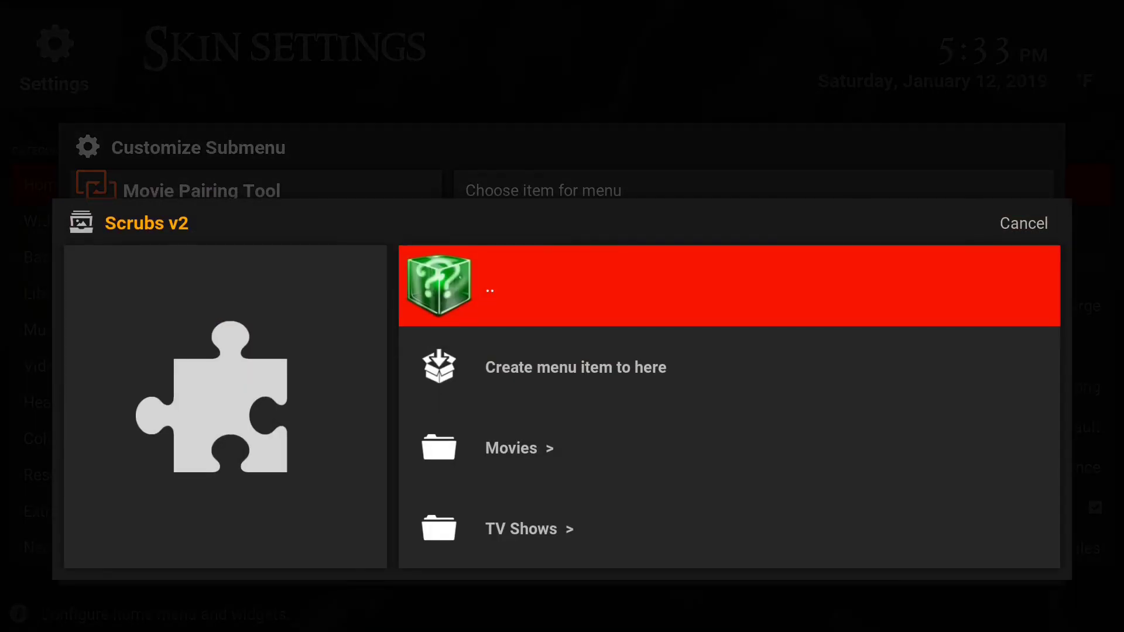
# Step: Link Search Movie Portal to Scrubs v2's Movies > Search folder with 'Create menu item to here'
pyautogui.press('Down')
pyautogui.press('Down')
pyautogui.press('Return')
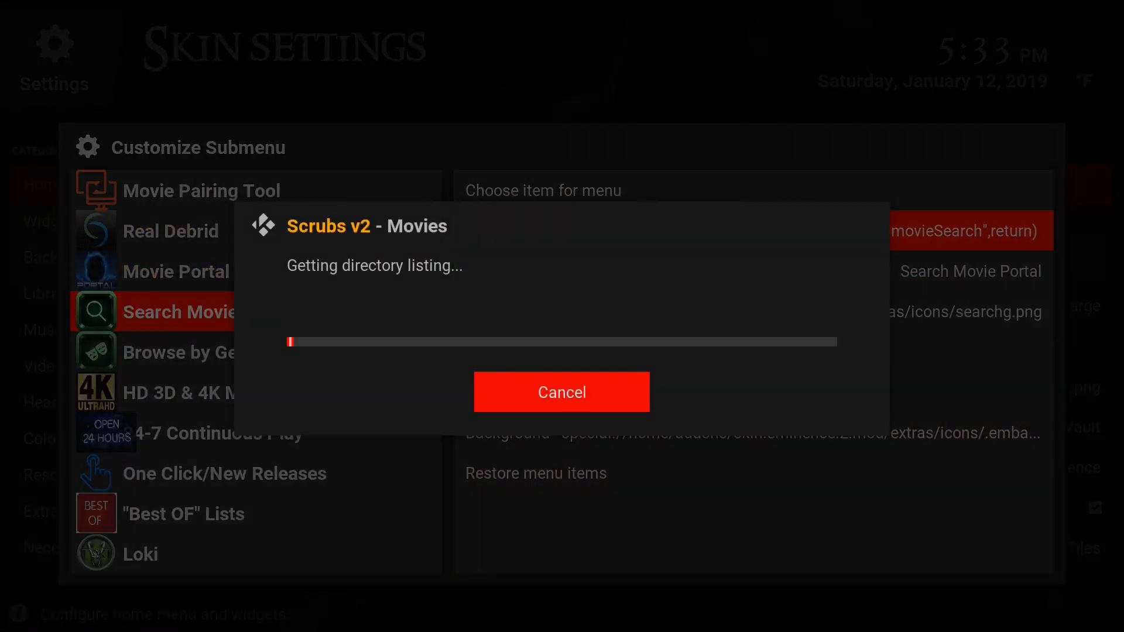
pyautogui.press('Up')
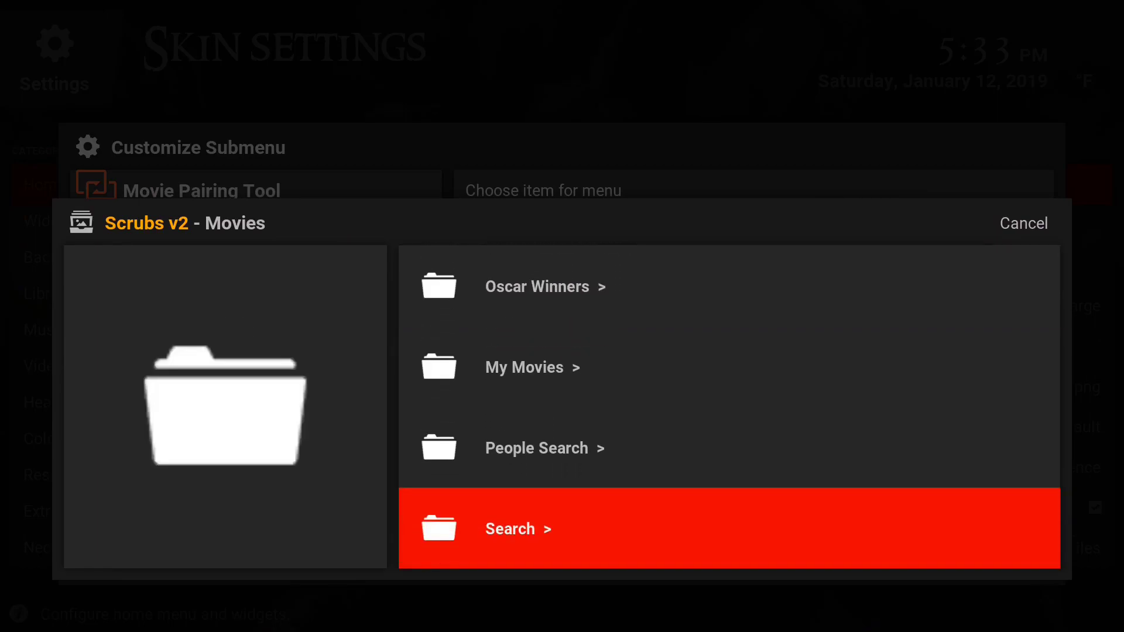
pyautogui.press('Return')
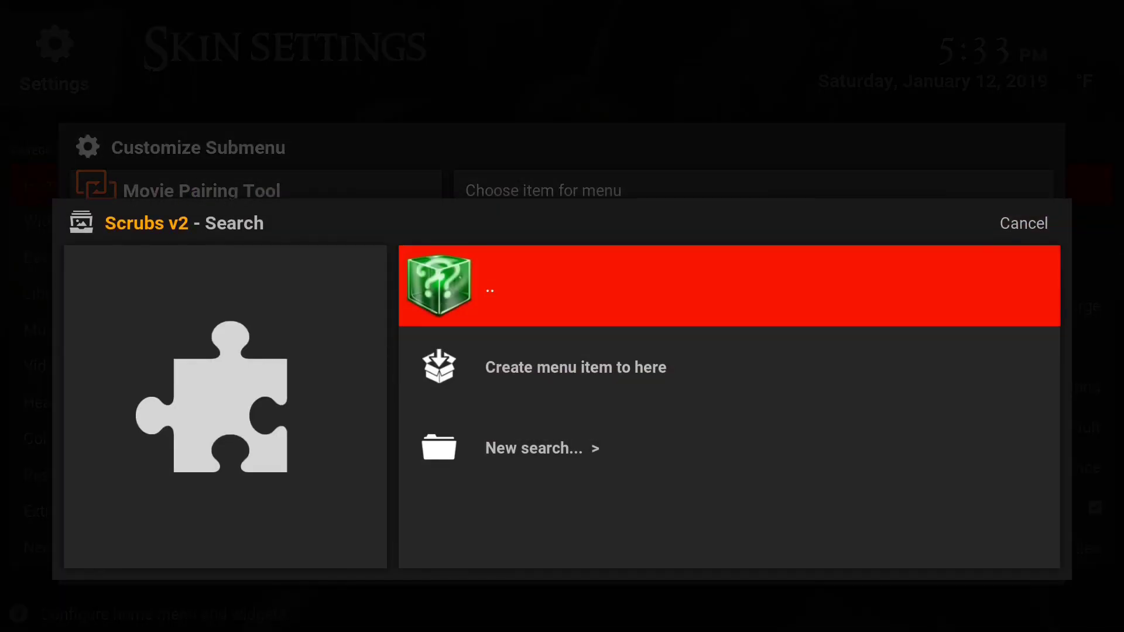
pyautogui.press('Down')
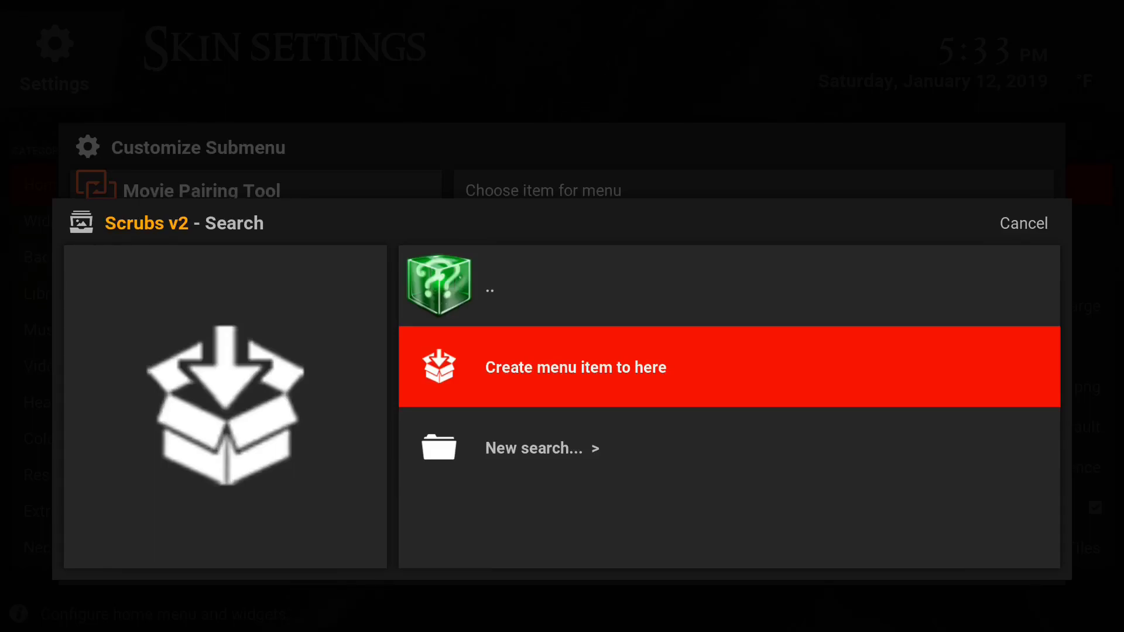
pyautogui.press('Return')
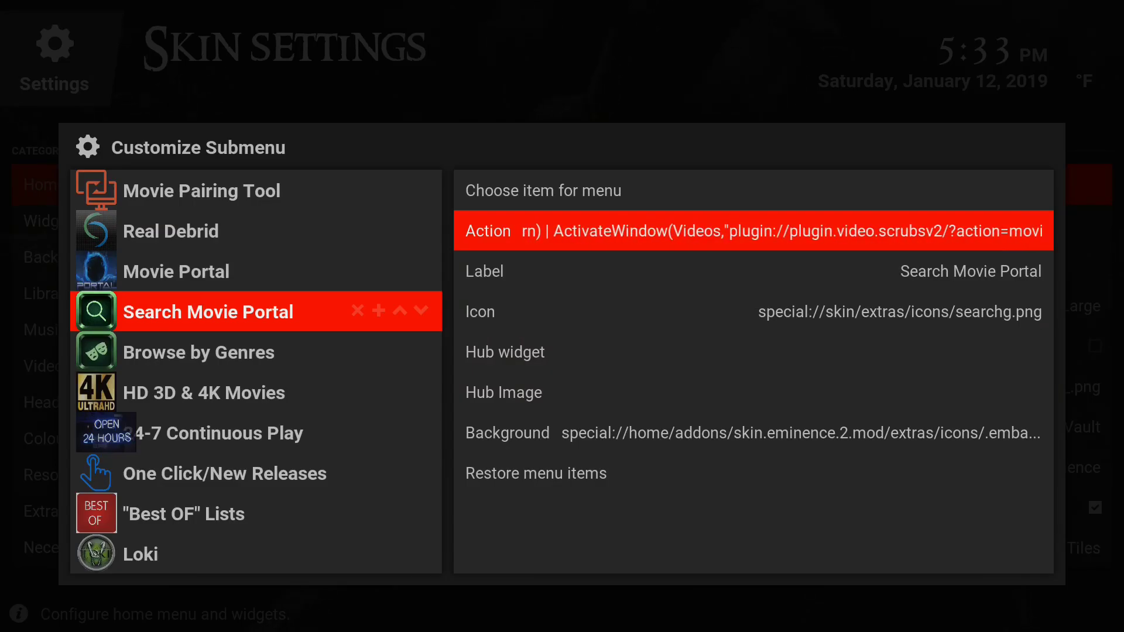
# Step: Back out to the main menu editor and open TV Hub's hub items
pyautogui.press('Left')
pyautogui.press('Down')
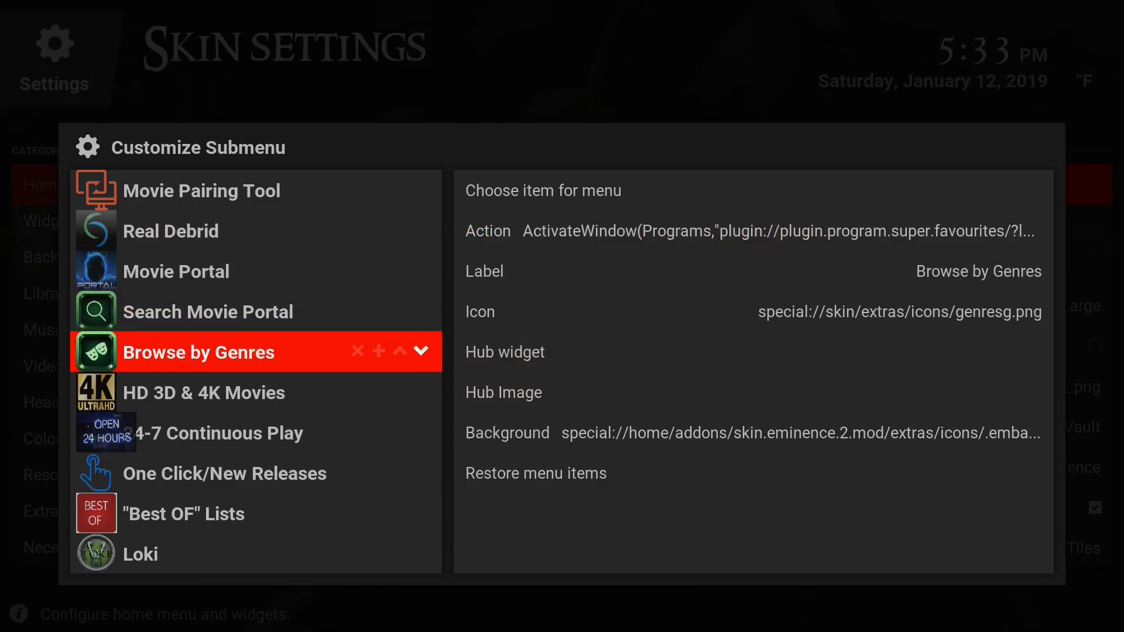
pyautogui.press('BackSpace')
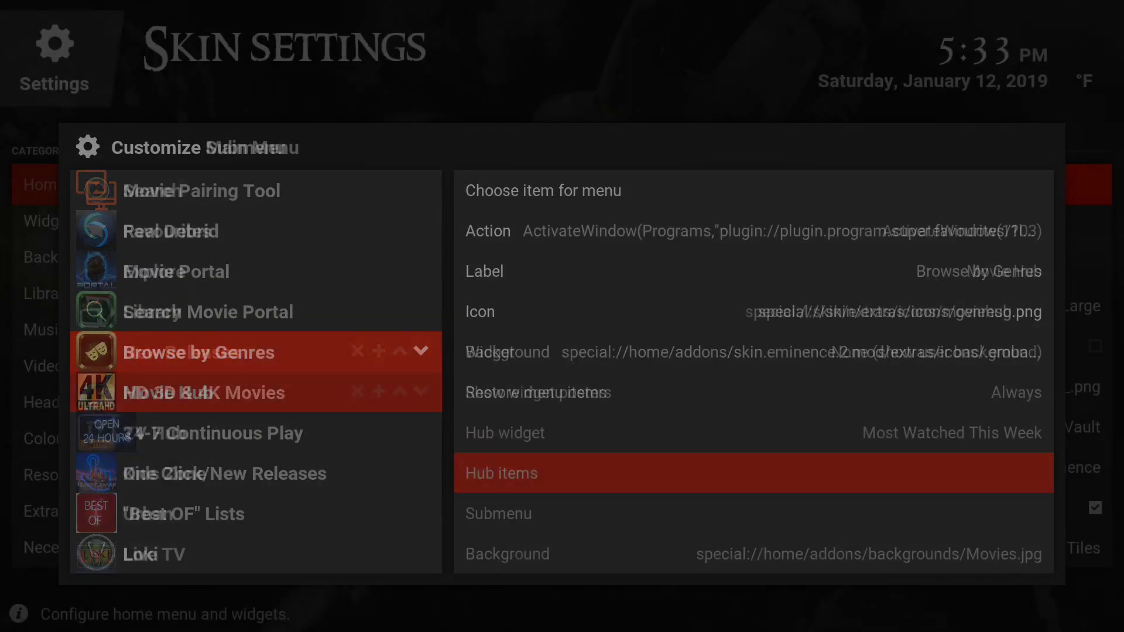
pyautogui.press('Left')
pyautogui.press('Down')
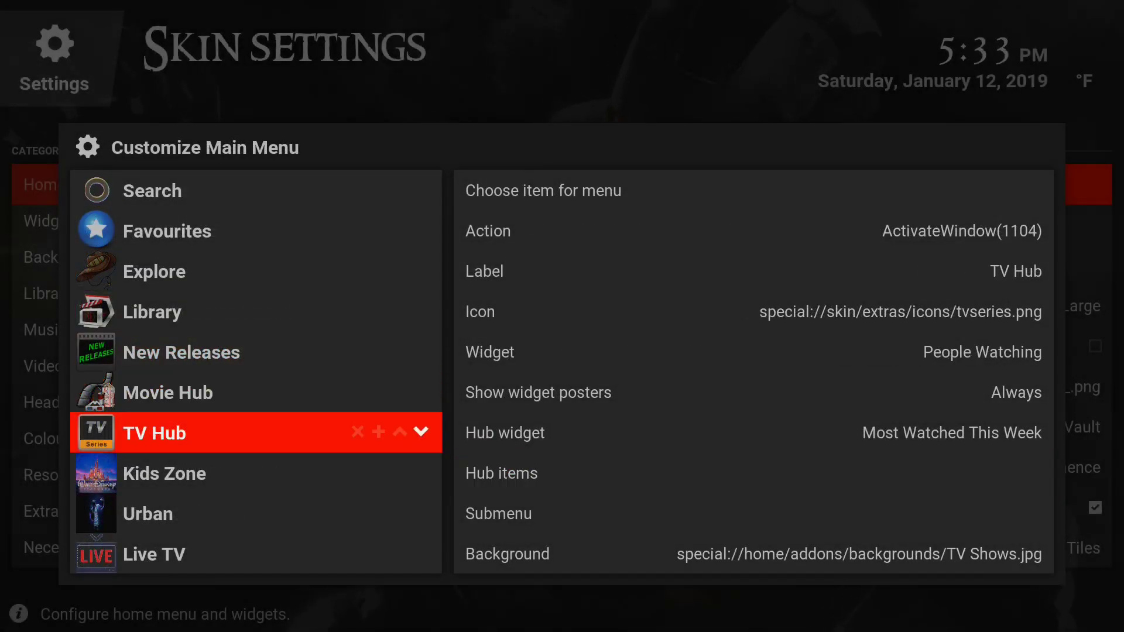
pyautogui.press('Right')
pyautogui.press('Down')
pyautogui.press('Down')
pyautogui.press('Down')
pyautogui.press('Down')
pyautogui.press('Down')
pyautogui.press('Down')
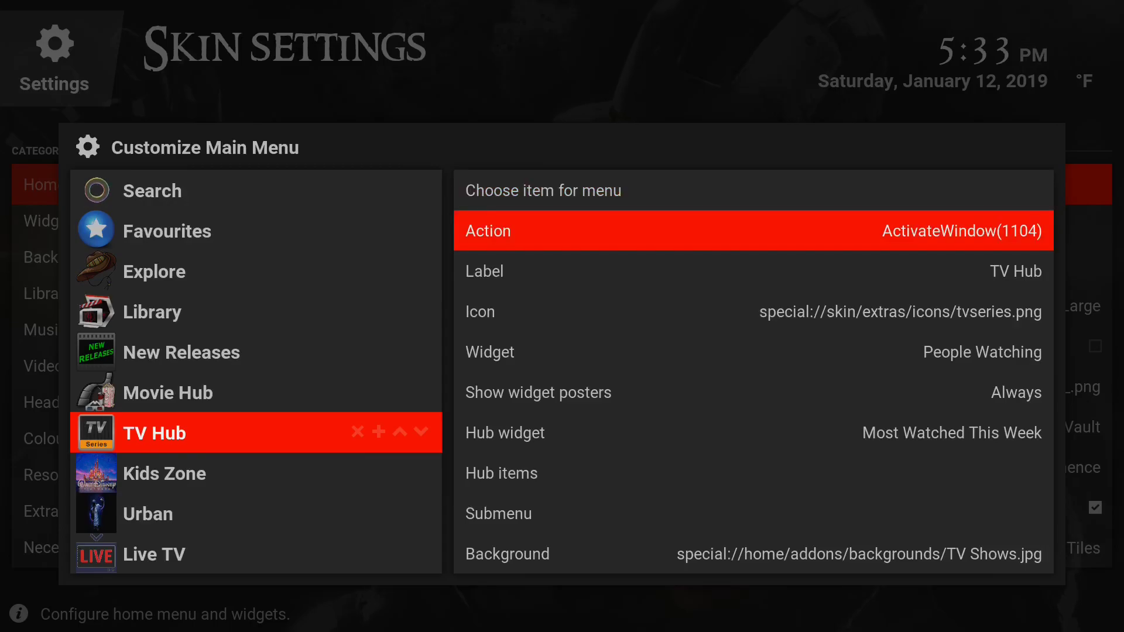
pyautogui.press('Down')
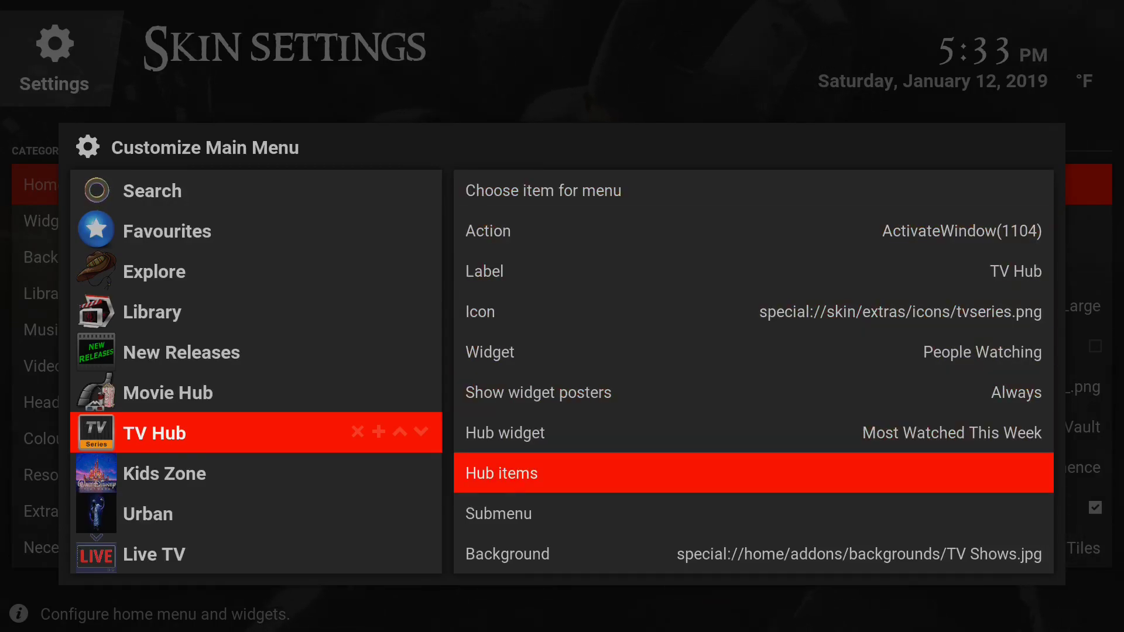
pyautogui.press('Return')
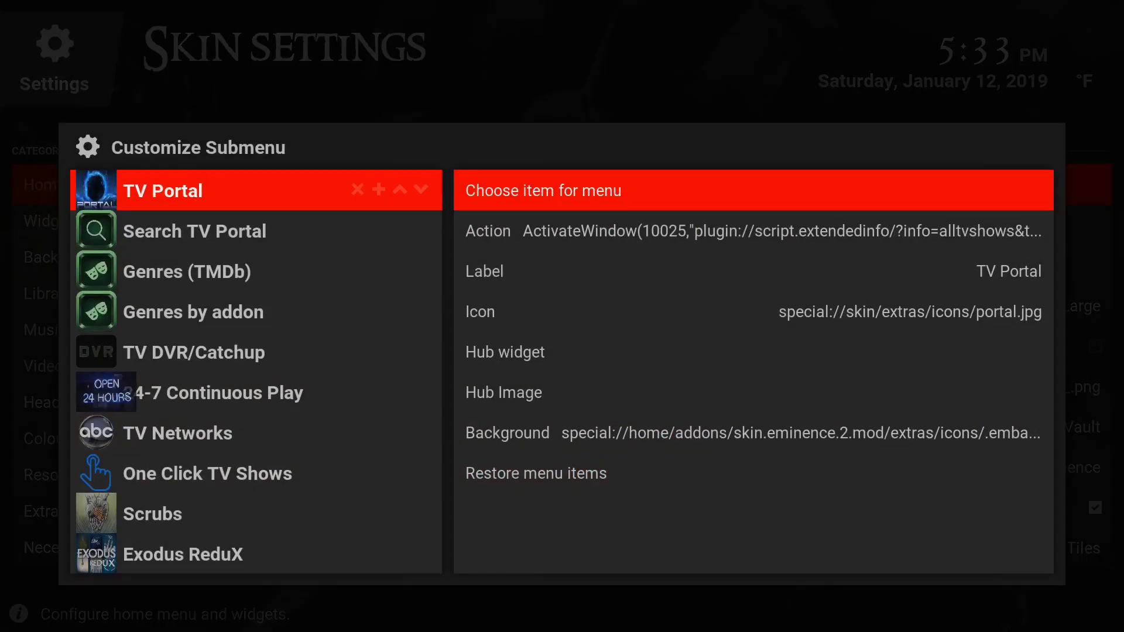
# Step: Select Search TV Portal and move to its Action property
pyautogui.press('Left')
pyautogui.press('Down')
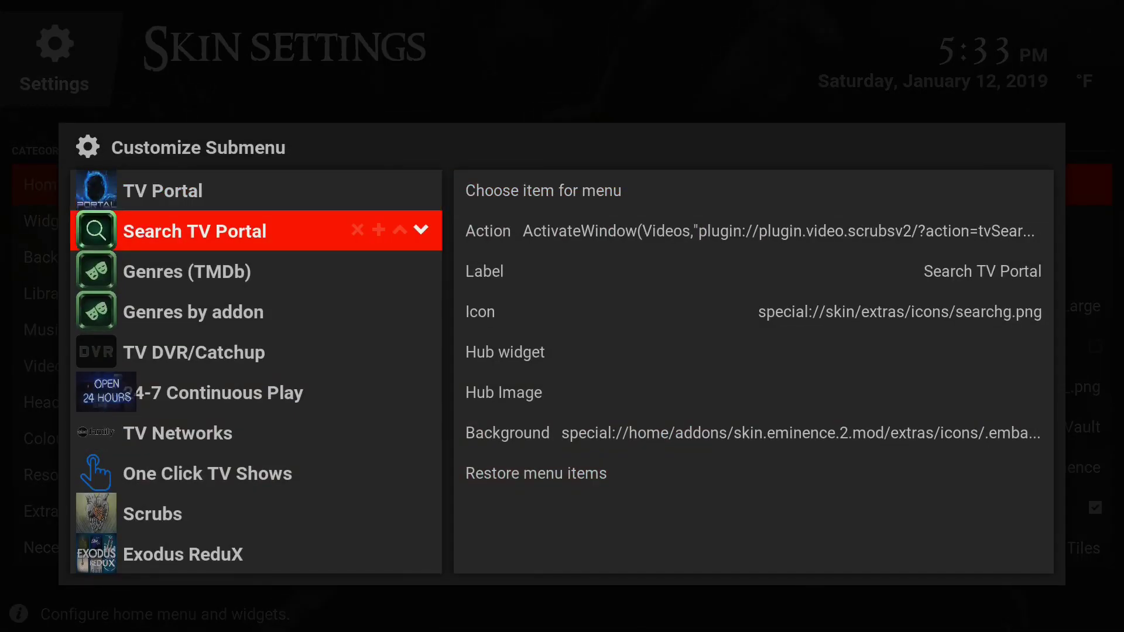
pyautogui.press('Right')
pyautogui.press('Down')
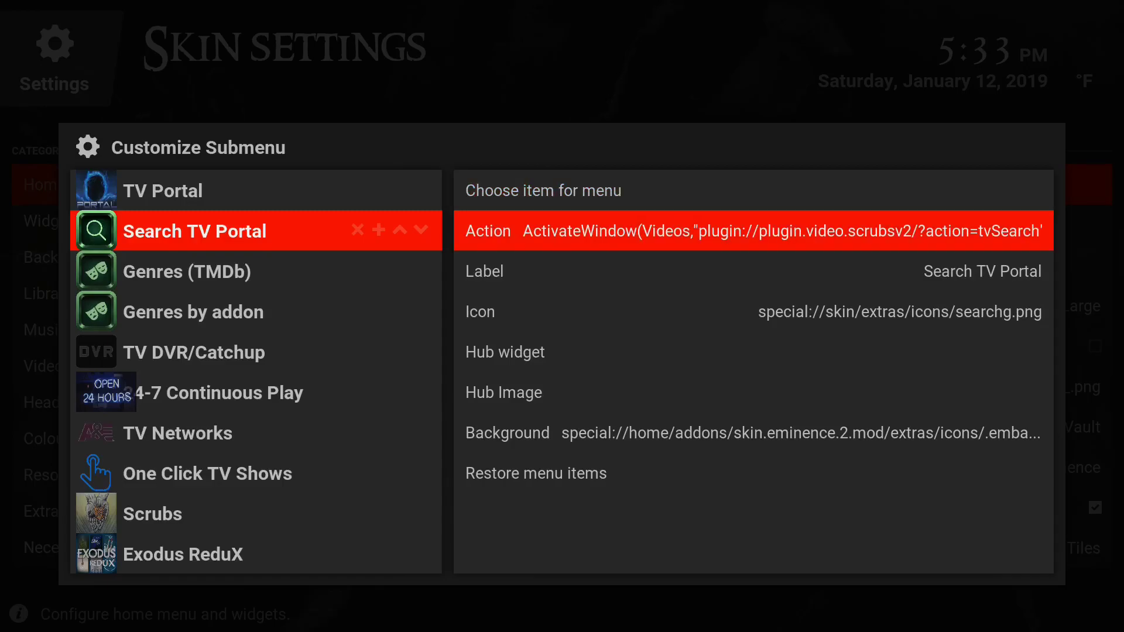
# Step: Open the action chooser's Add-On > Video Add-On list and move to Scrubs v2
pyautogui.press('Return')
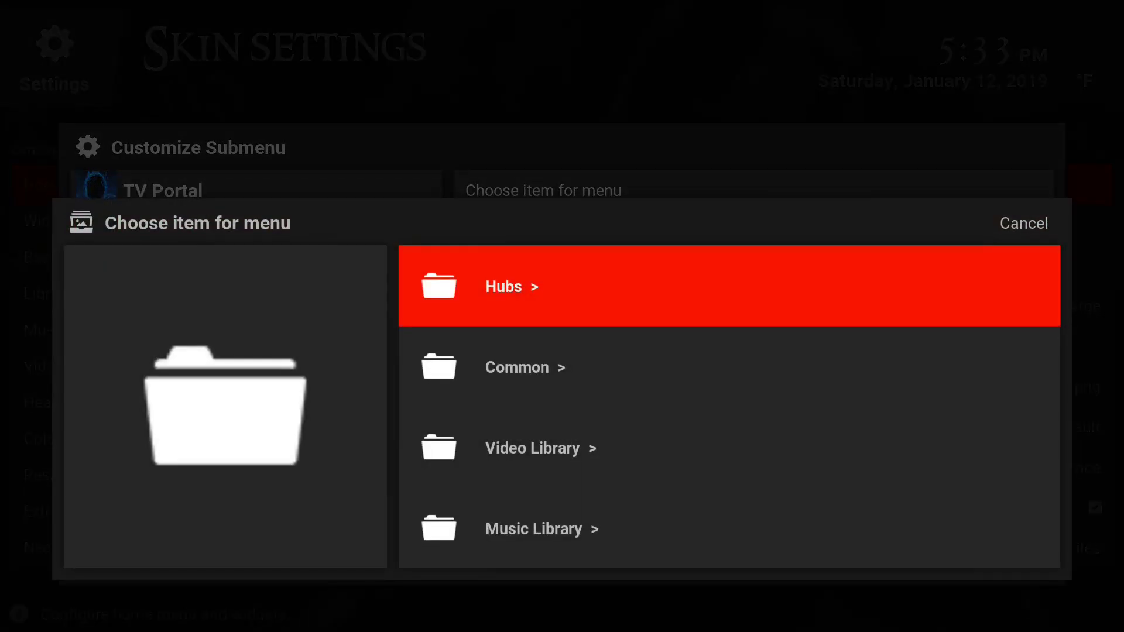
pyautogui.press('Down')
pyautogui.press('Down')
pyautogui.press('Down')
pyautogui.press('Down')
pyautogui.press('Down')
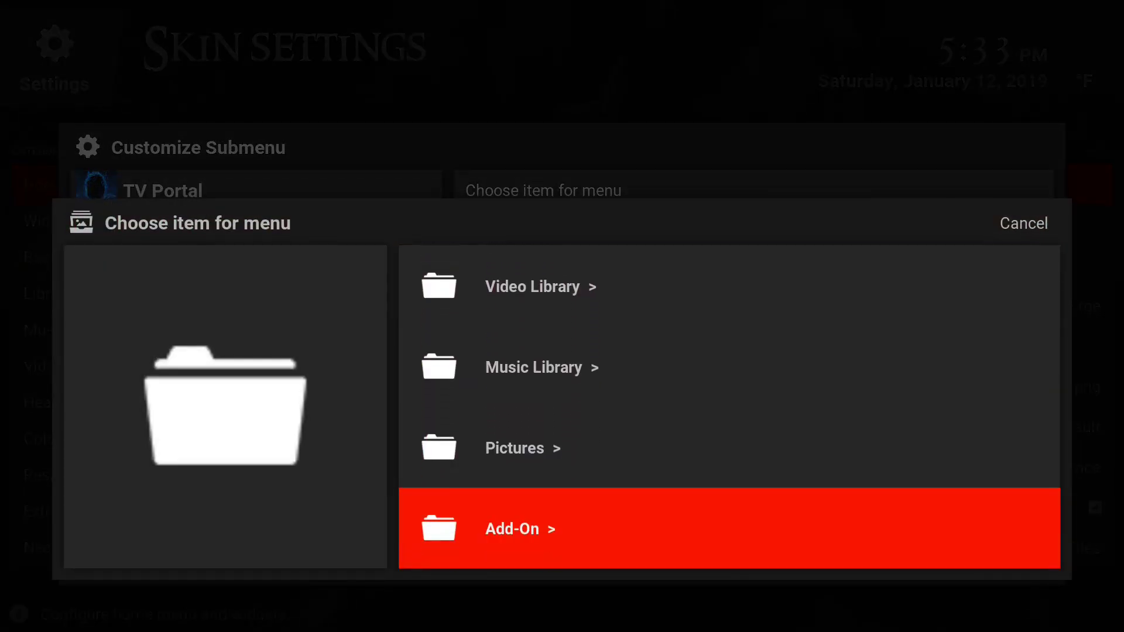
pyautogui.press('Return')
pyautogui.press('Down')
pyautogui.press('Down')
pyautogui.press('Return')
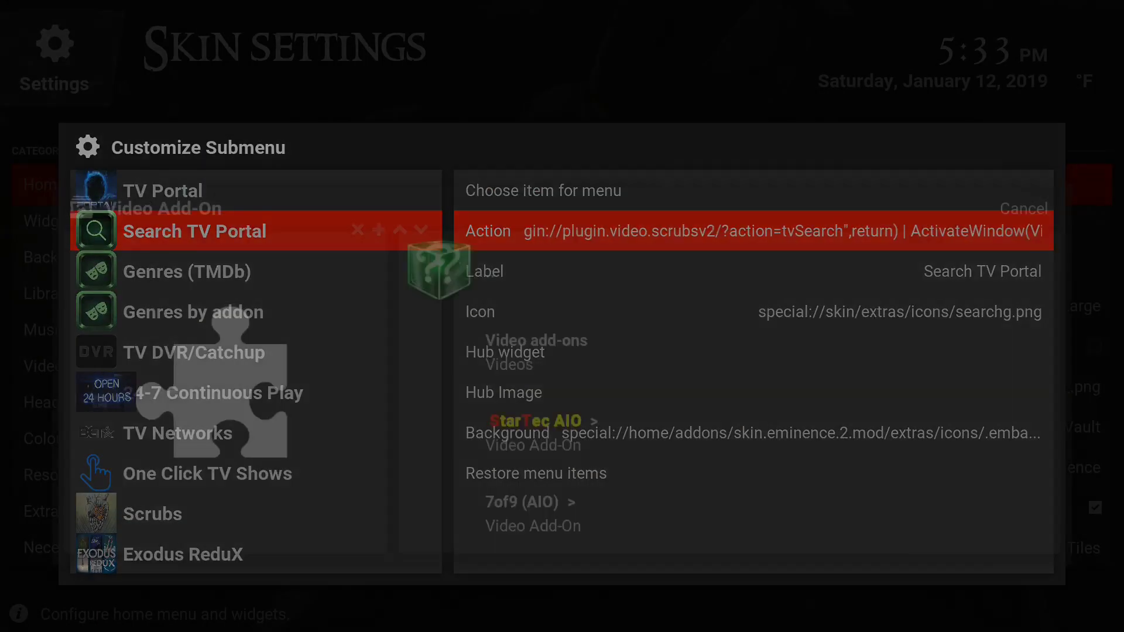
pyautogui.press('Down')
pyautogui.press('Down')
pyautogui.press('Down')
pyautogui.press('Down')
pyautogui.press('Down')
pyautogui.press('Down')
pyautogui.press('Down')
pyautogui.press('Down')
pyautogui.press('Down')
pyautogui.press('Down')
pyautogui.press('Up')
pyautogui.press('Up')
pyautogui.press('Up')
pyautogui.press('Up')
pyautogui.press('Up')
pyautogui.press('Up')
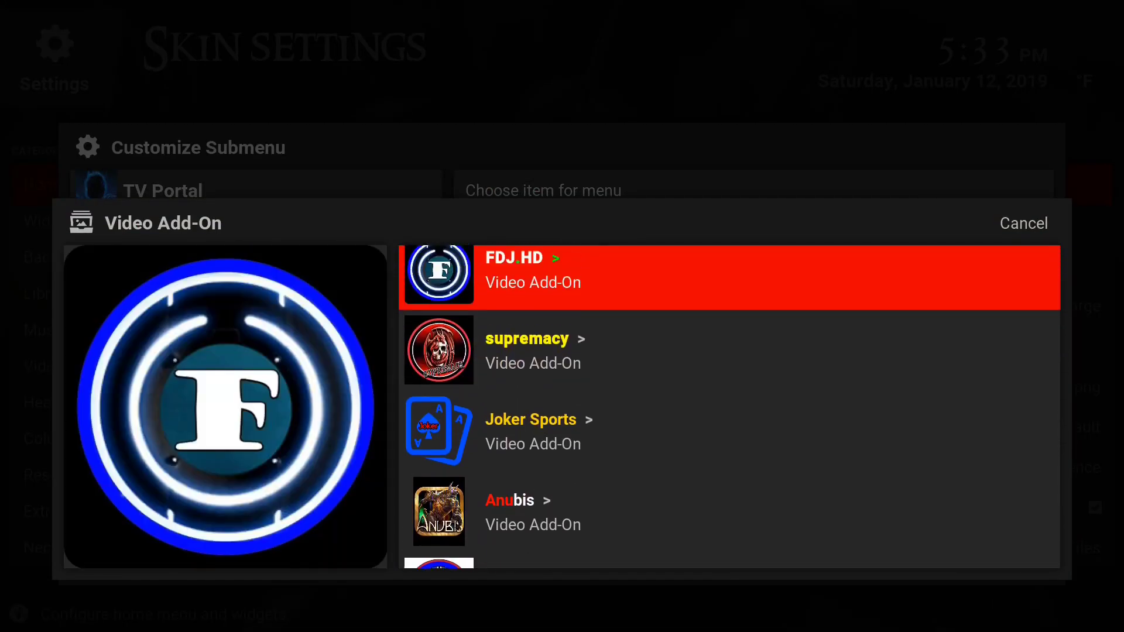
pyautogui.press('Up')
pyautogui.press('Up')
pyautogui.press('Up')
pyautogui.press('Up')
pyautogui.press('Up')
pyautogui.press('Up')
pyautogui.press('Up')
pyautogui.press('Up')
pyautogui.press('Up')
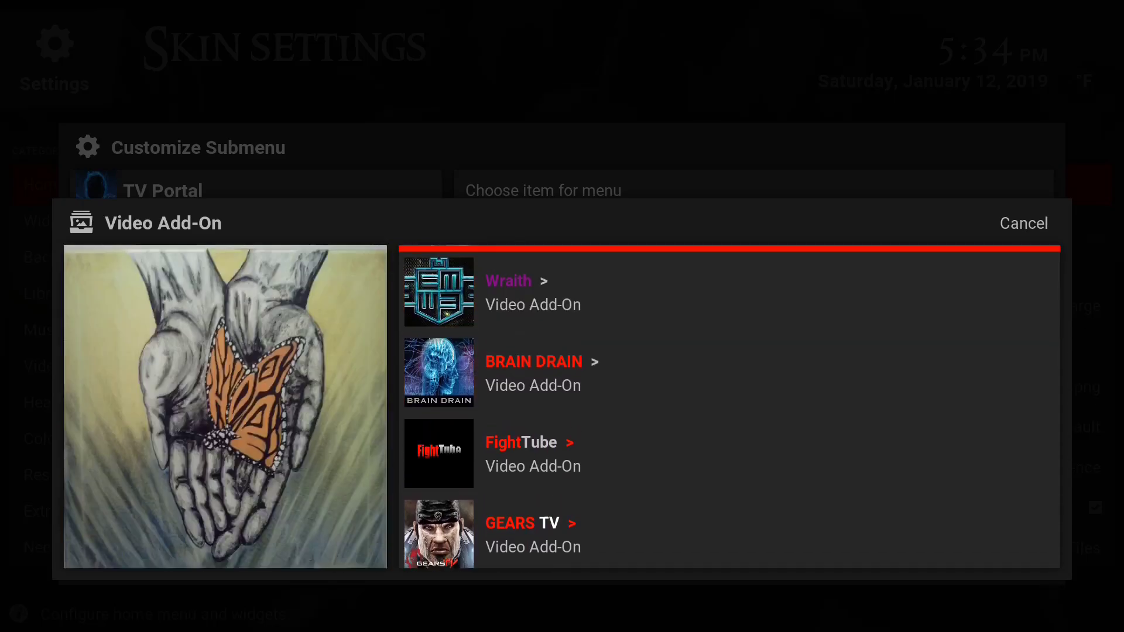
# Step: Link Search TV Portal to Scrubs v2's TV Shows > Search folder, then close the submenu editor
pyautogui.press('Return')
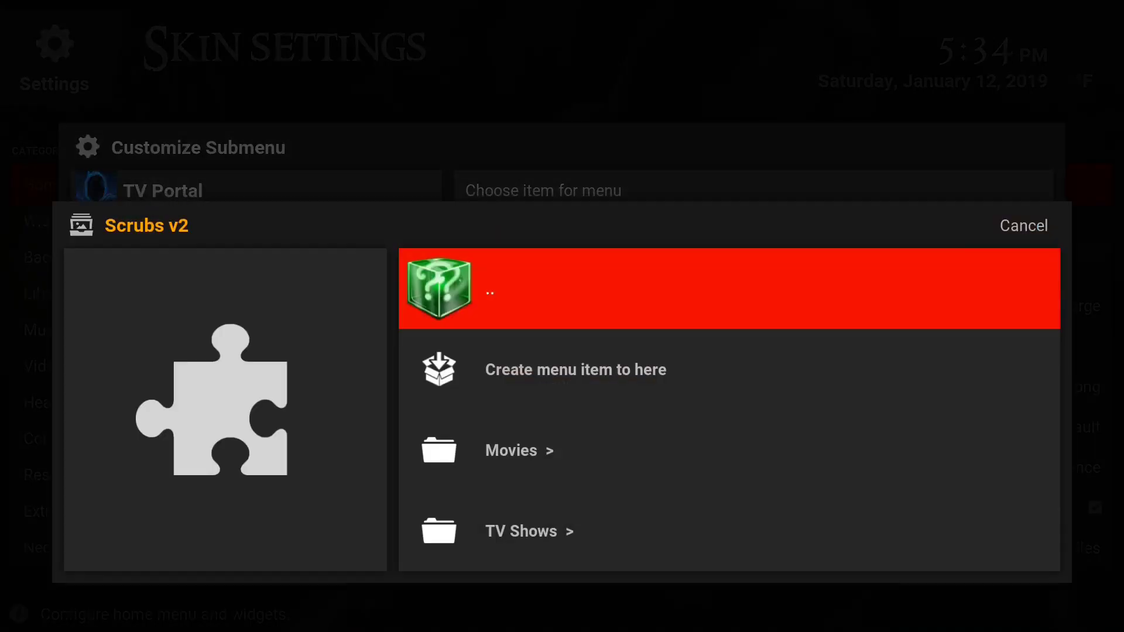
pyautogui.press('Down')
pyautogui.press('Down')
pyautogui.press('Down')
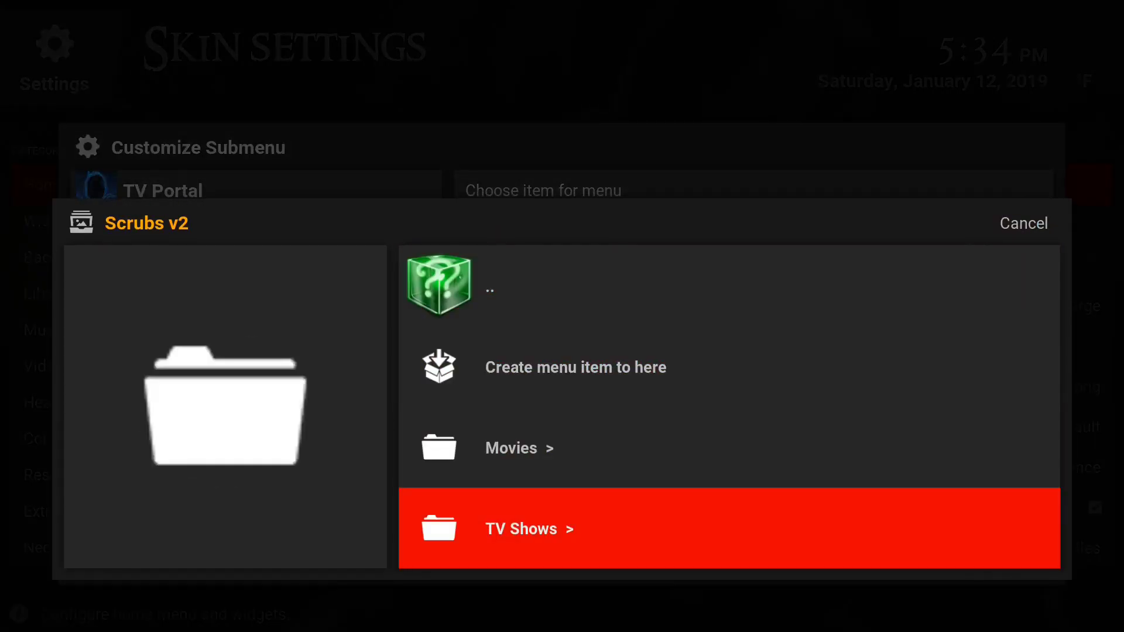
pyautogui.press('Return')
pyautogui.press('Up')
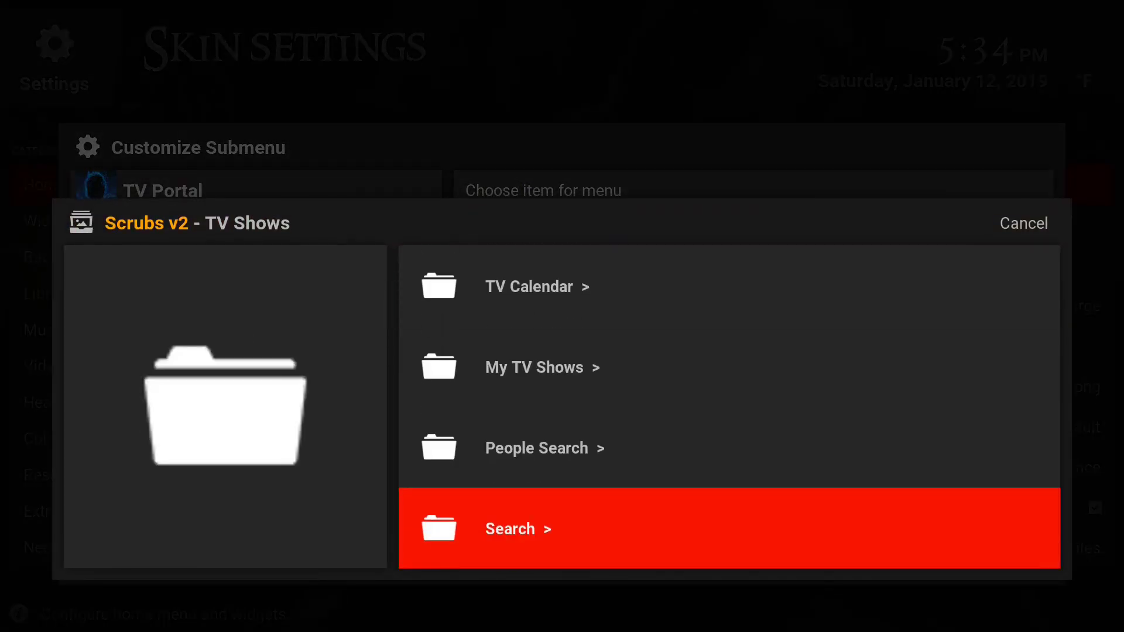
pyautogui.press('Return')
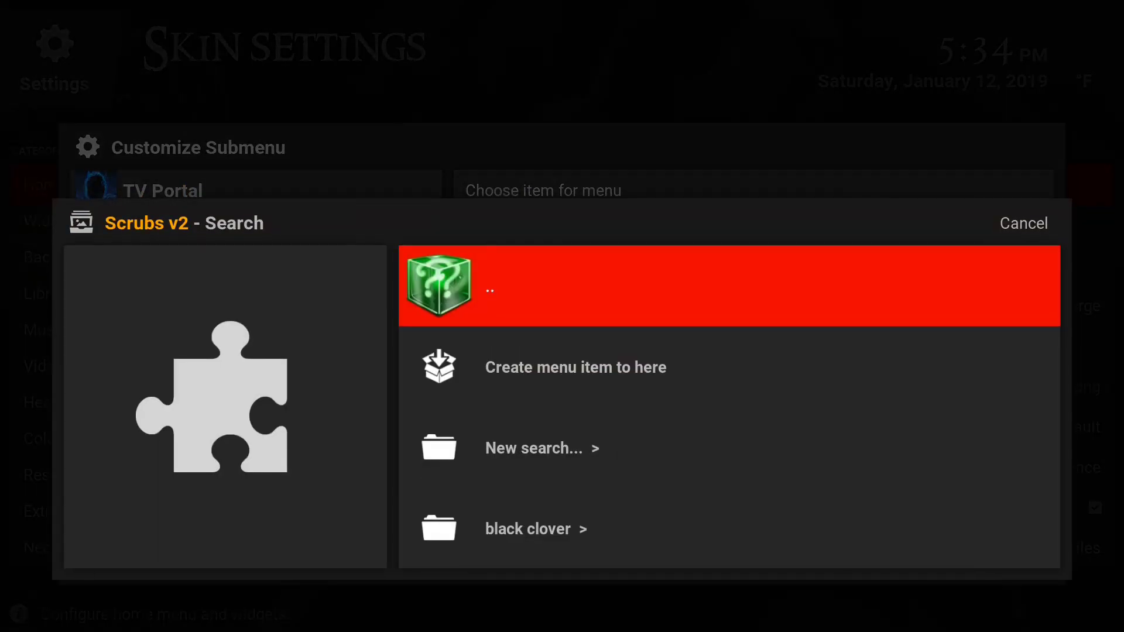
pyautogui.press('Down')
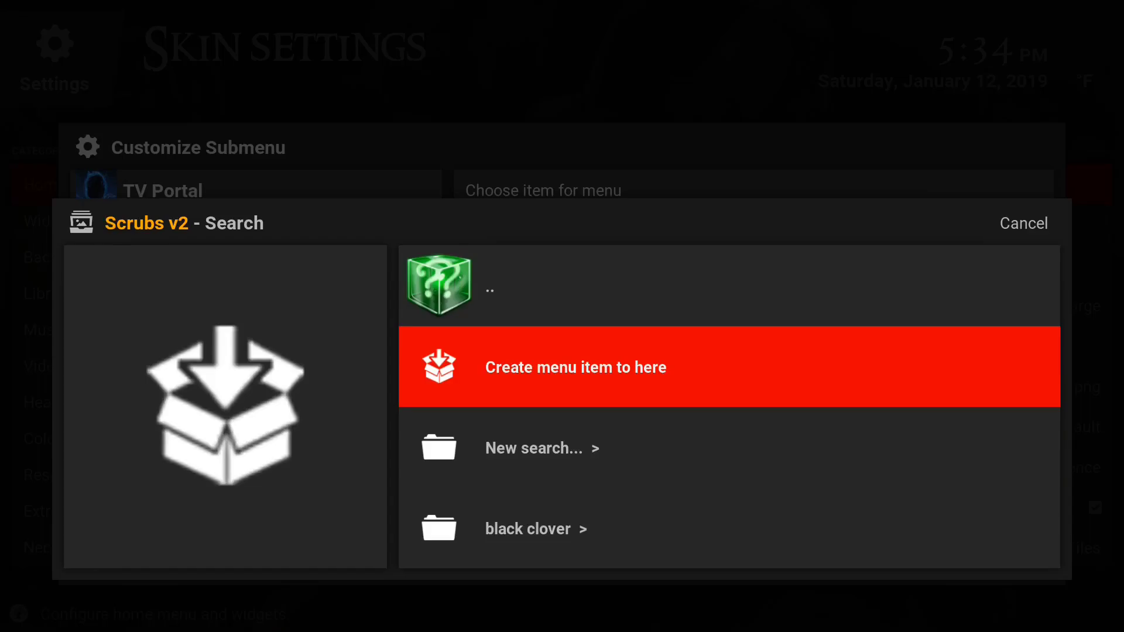
pyautogui.press('Return')
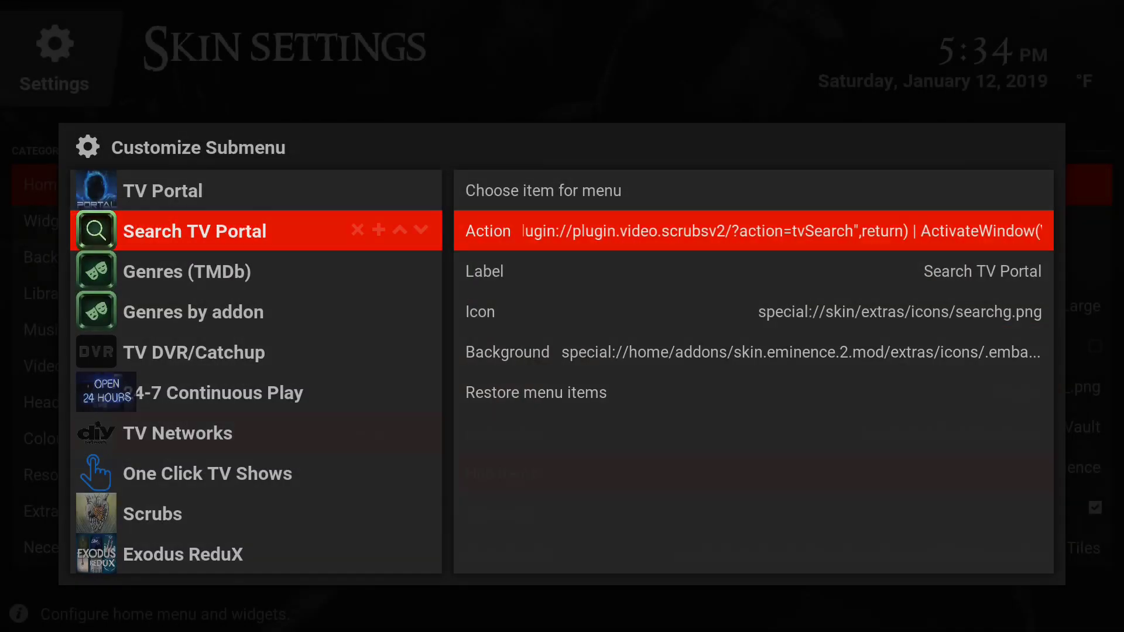
pyautogui.press('Escape')
# Step: Review the Anime entry's settings down to Password protection, then exit skin settings
pyautogui.press('Left')
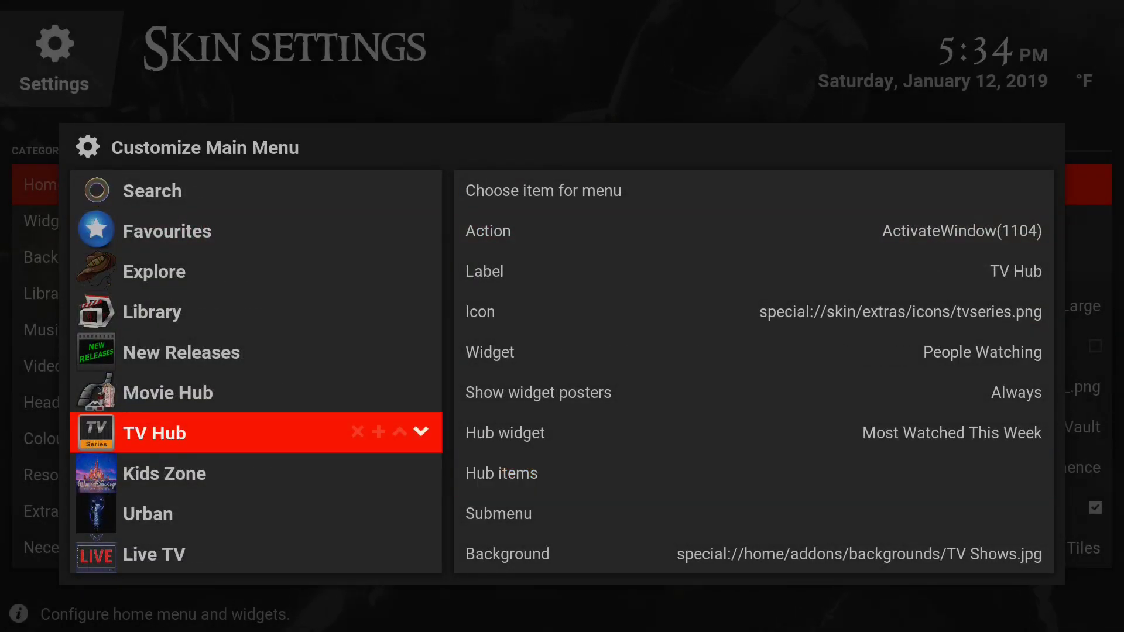
pyautogui.press('Down')
pyautogui.press('Down')
pyautogui.press('Down')
pyautogui.press('Down')
pyautogui.press('Down')
pyautogui.press('Down')
pyautogui.press('Down')
pyautogui.press('Down')
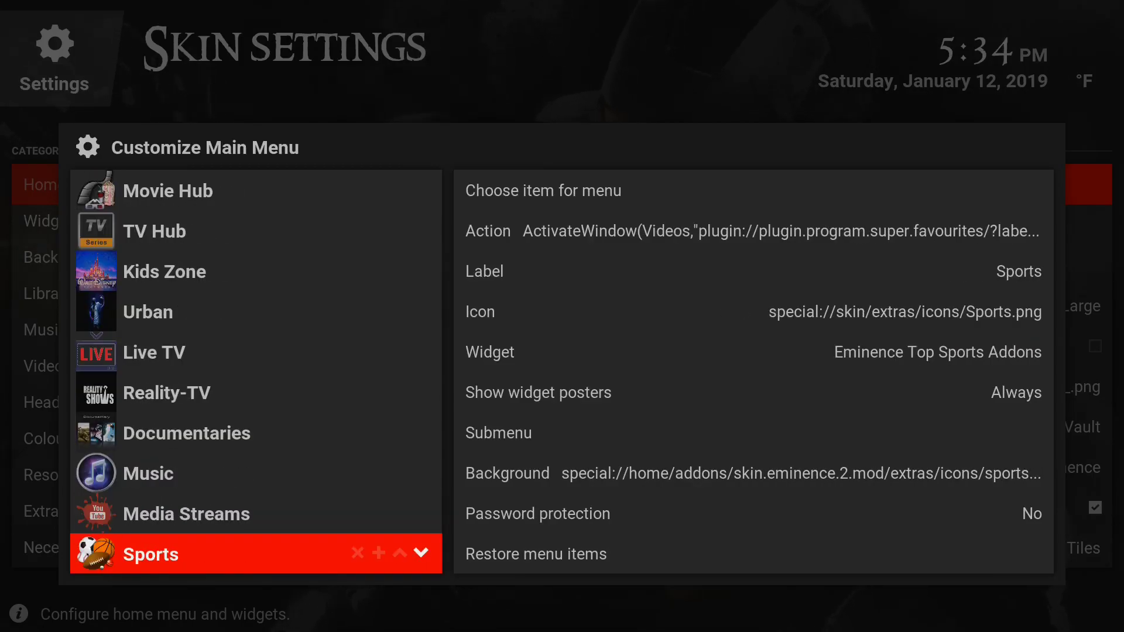
pyautogui.press('Down')
pyautogui.press('Down')
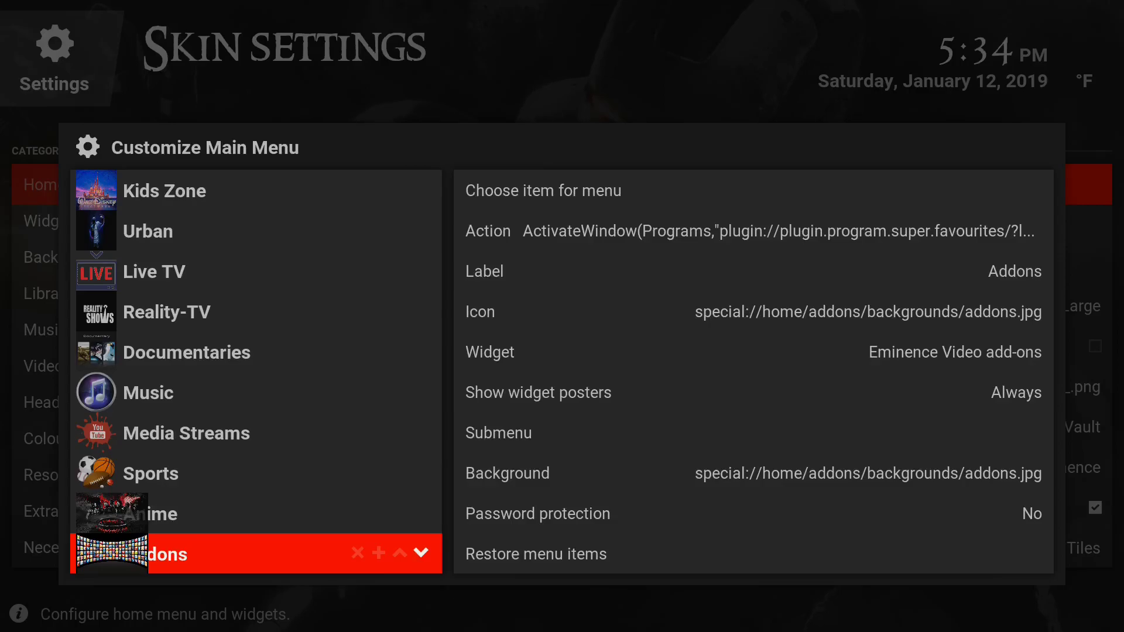
pyautogui.press('Up')
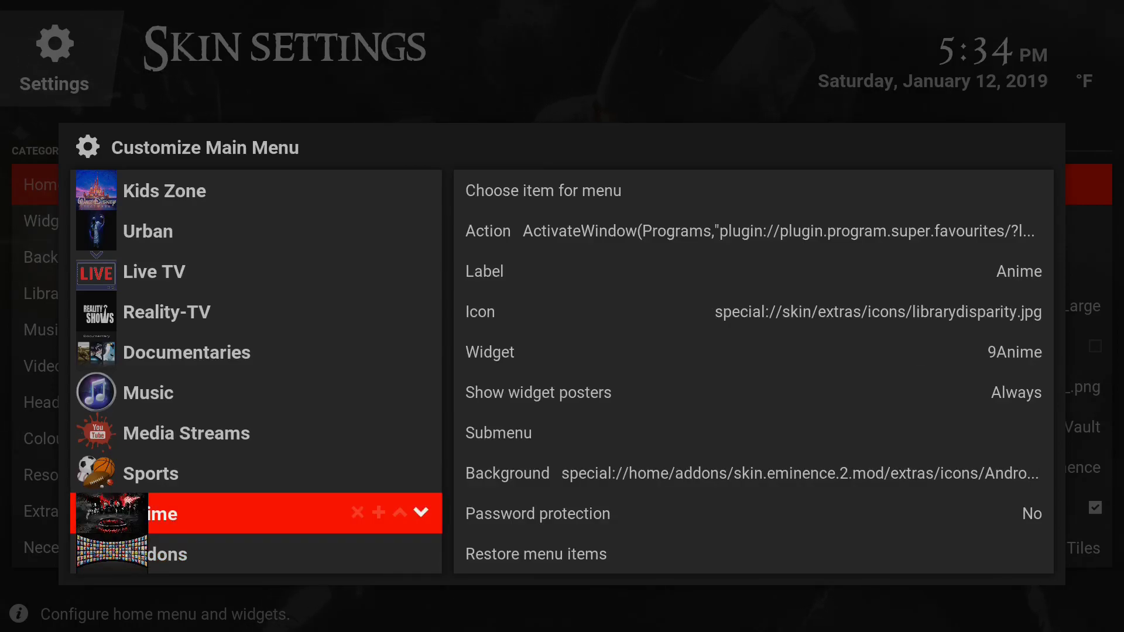
pyautogui.press('Right')
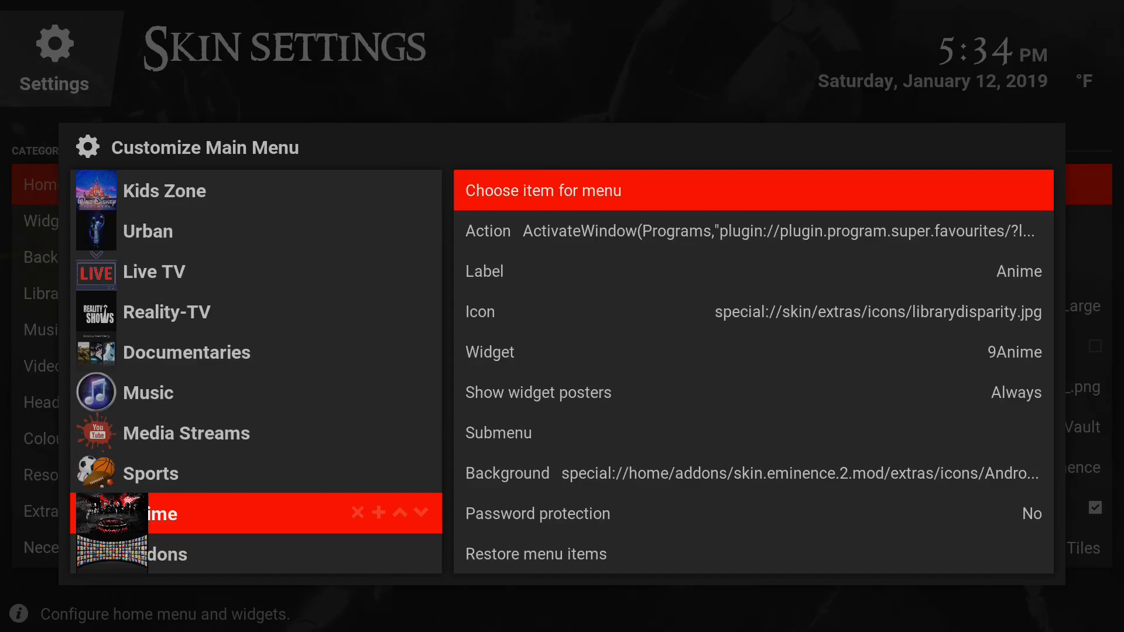
pyautogui.press('Down')
pyautogui.press('Down')
pyautogui.press('Down')
pyautogui.press('Down')
pyautogui.press('Down')
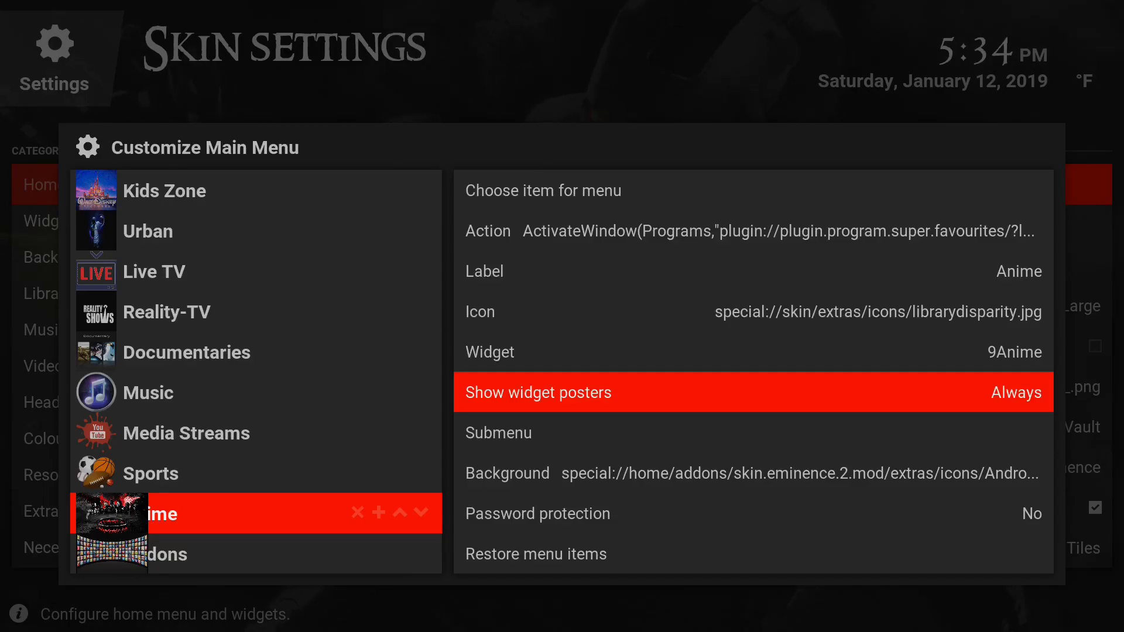
pyautogui.press('Down')
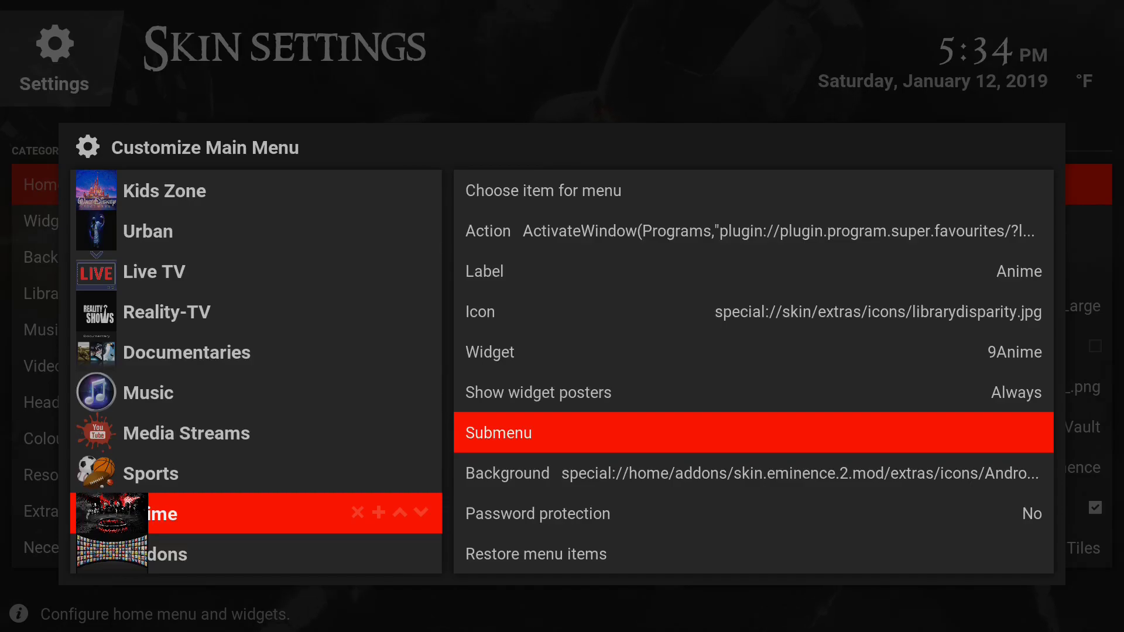
pyautogui.press('Down')
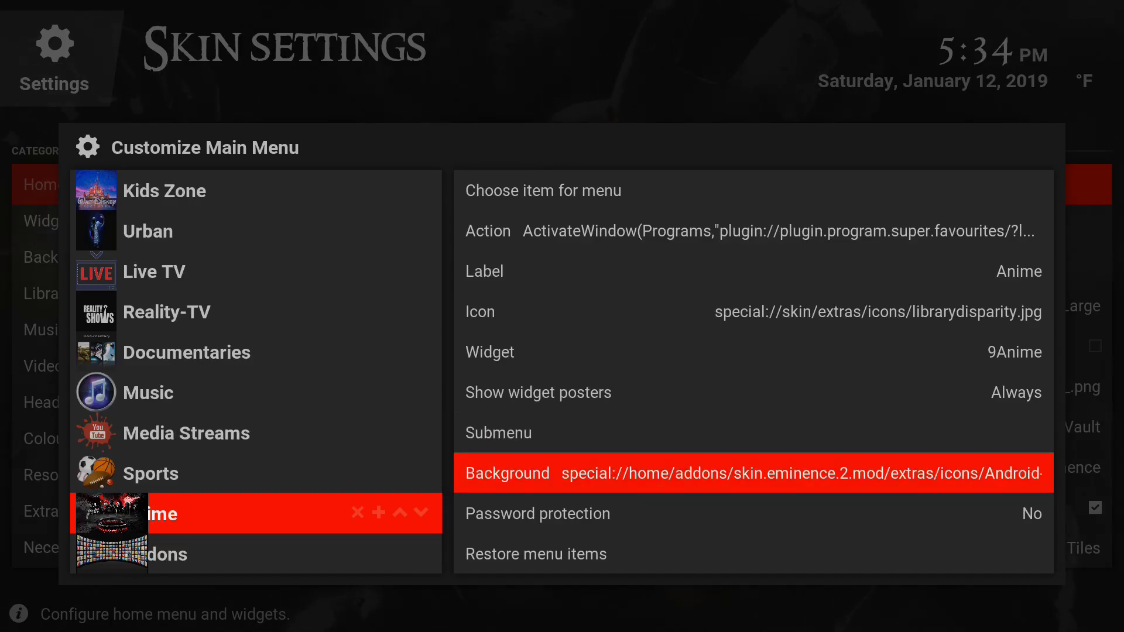
pyautogui.press('Down')
pyautogui.press('Down')
pyautogui.press('Down')
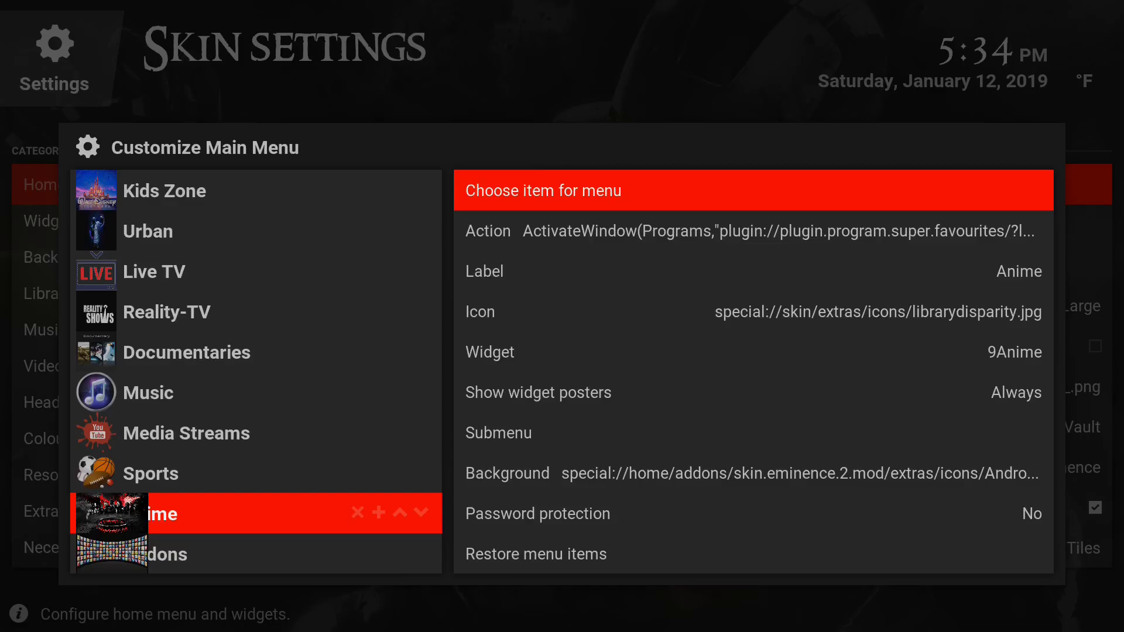
pyautogui.press('BackSpace')
pyautogui.press('BackSpace')
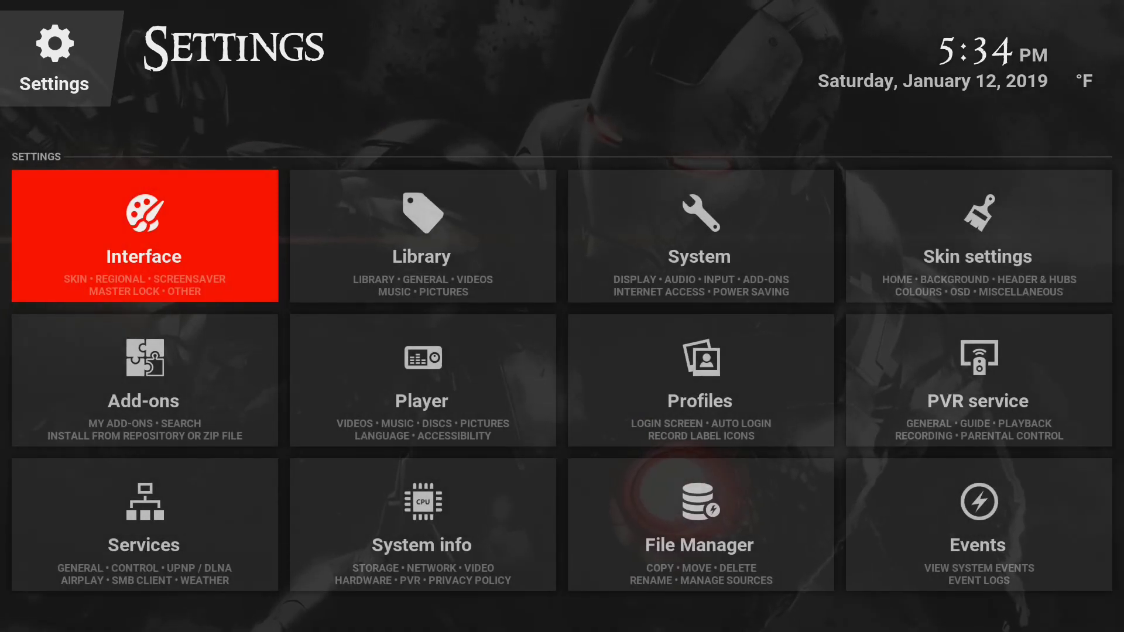
# Step: Go to Settings > Add-ons > My add-ons > Video add-ons and highlight Scrubs v2
pyautogui.click(145, 381)
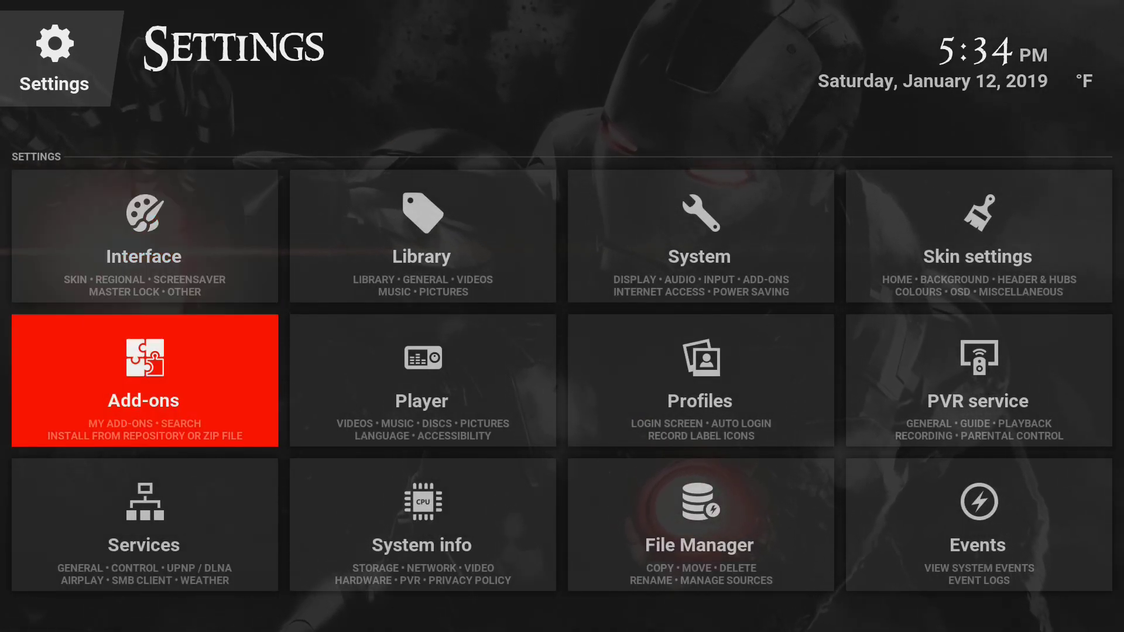
pyautogui.press('Return')
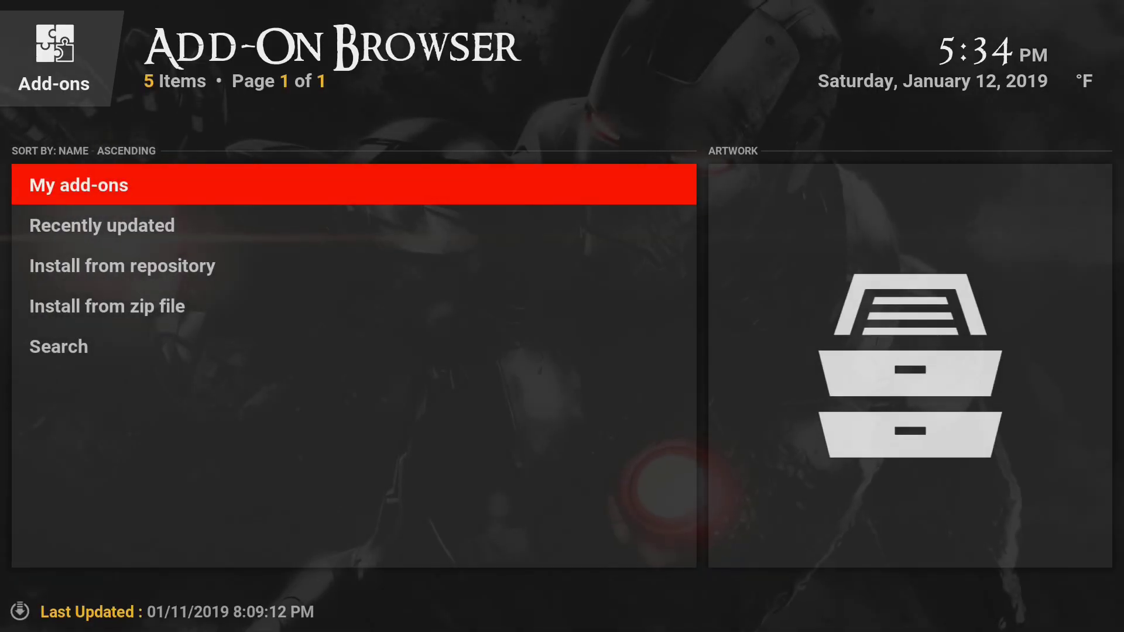
pyautogui.press('Return')
pyautogui.press('Up')
pyautogui.press('Up')
pyautogui.press('Up')
pyautogui.press('Up')
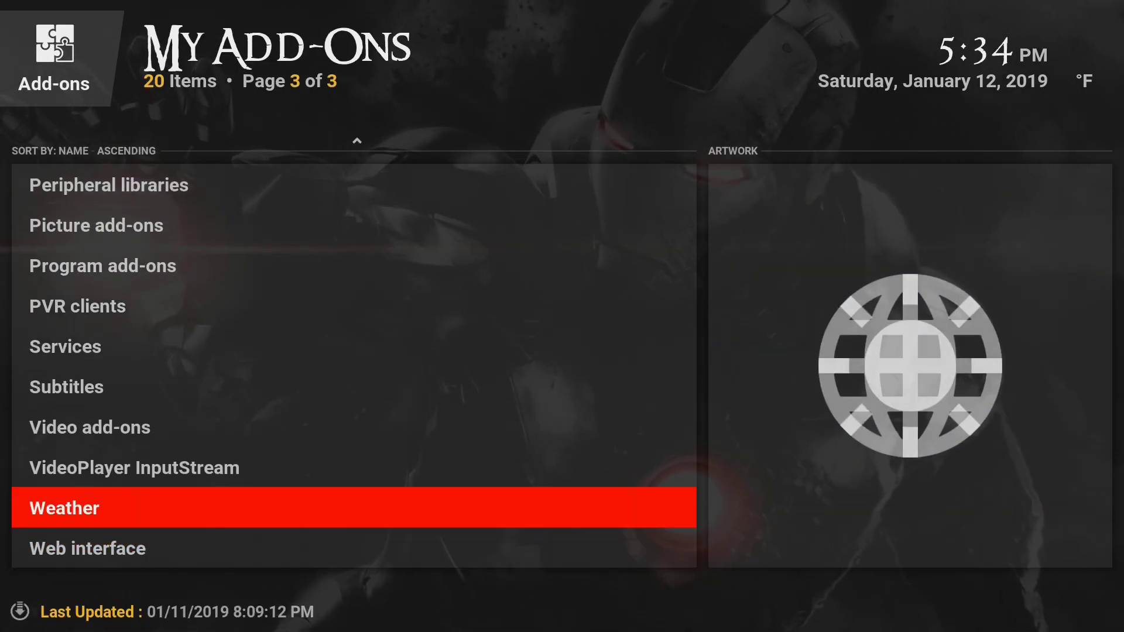
pyautogui.press('Return')
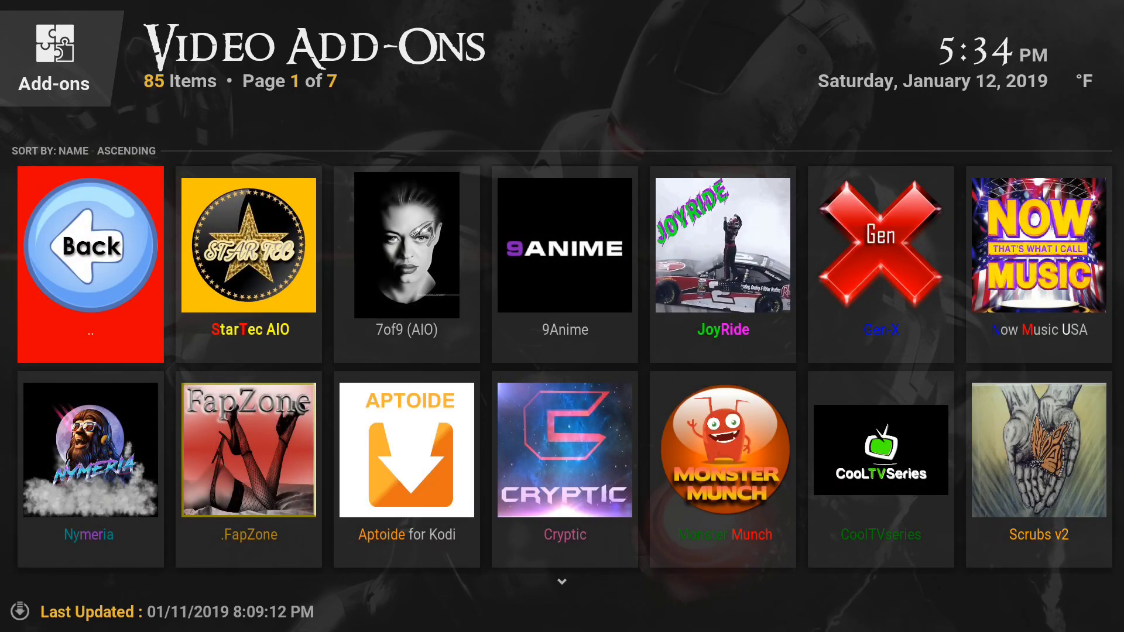
pyautogui.press('Down')
pyautogui.press('Right')
pyautogui.press('Right')
pyautogui.press('Right')
pyautogui.press('Right')
pyautogui.press('Right')
pyautogui.press('Right')
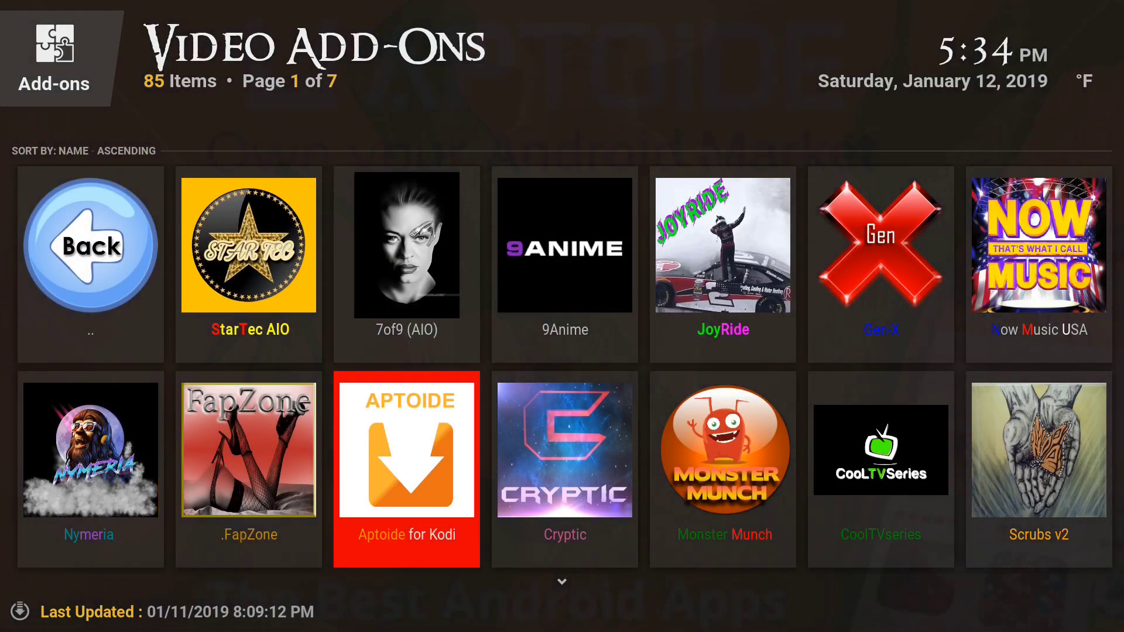
# Step: Open Scrubs v2's settings and look through its General options down to Providers Timeout
pyautogui.press('Return')
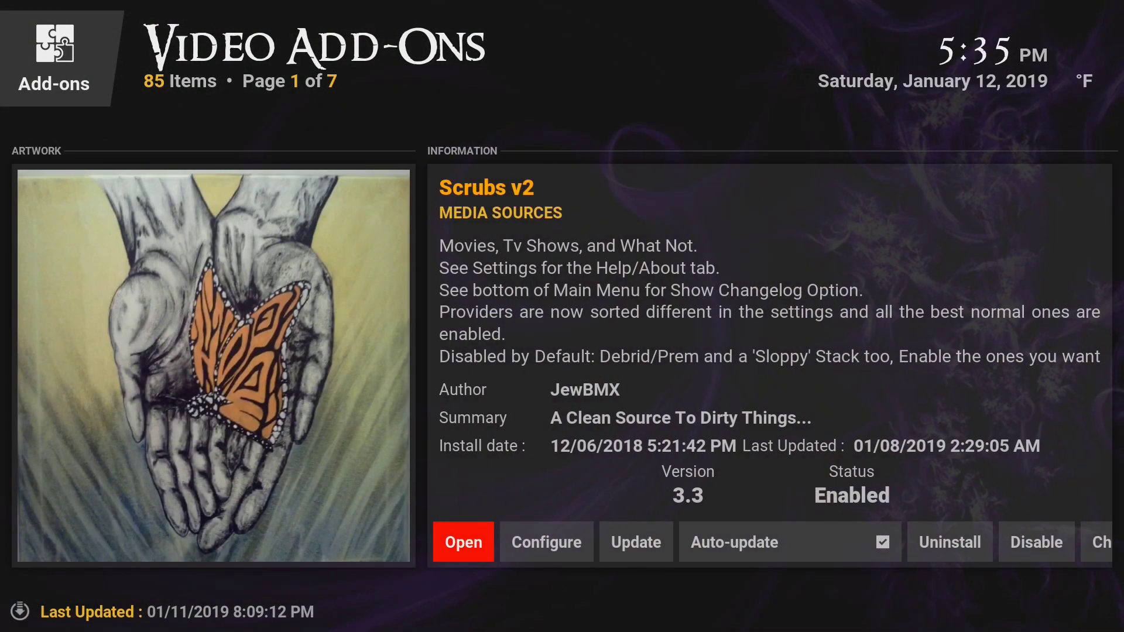
pyautogui.press('Right')
pyautogui.press('Return')
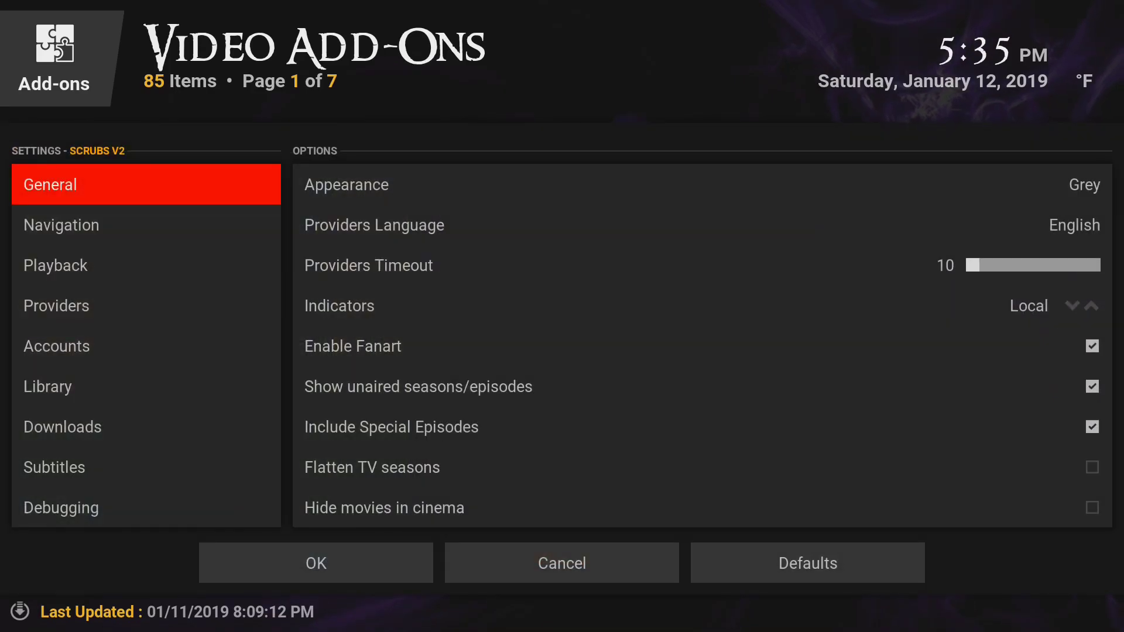
pyautogui.press('Right')
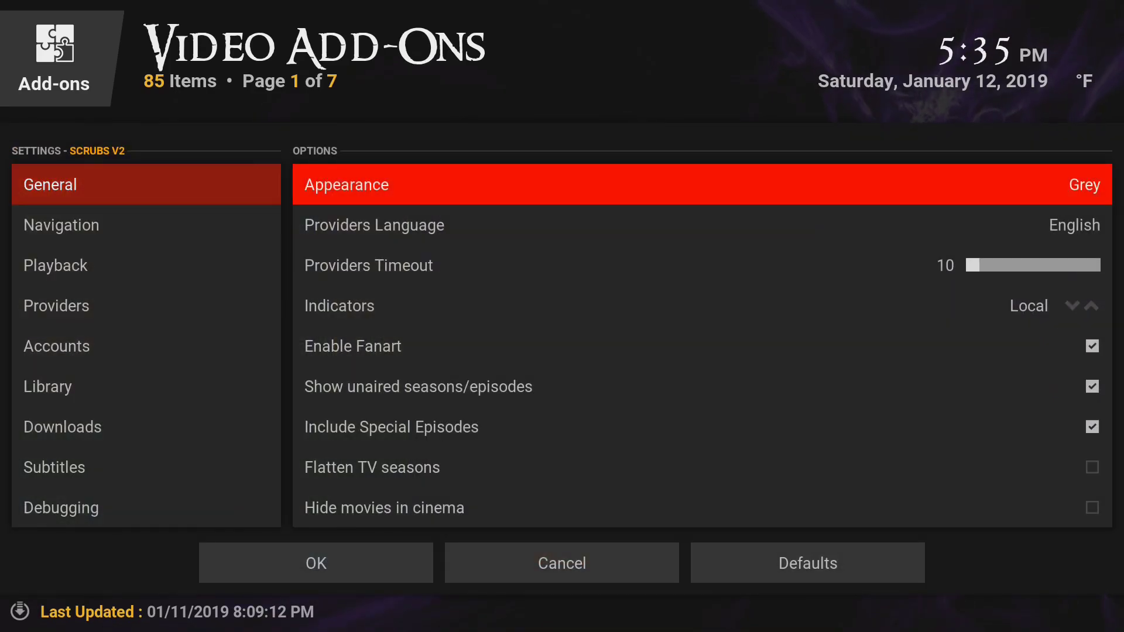
pyautogui.press('Down')
pyautogui.press('Down')
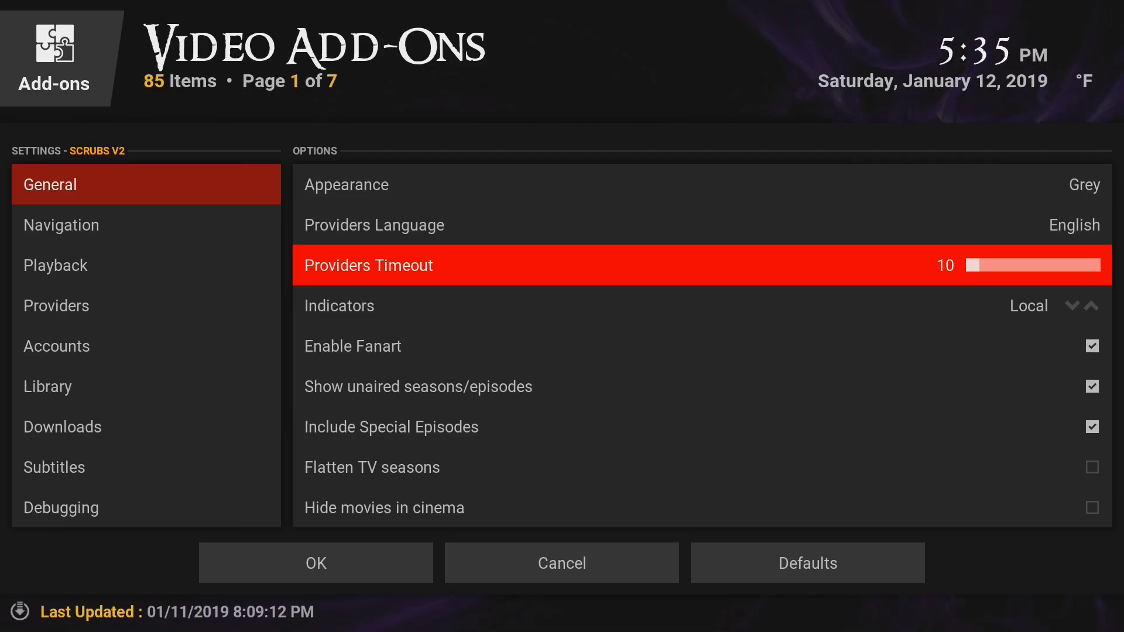
# Step: Browse Scrubs v2's Navigation, Playback (Progress Dialog) and Providers settings
pyautogui.press('Left')
pyautogui.press('Down')
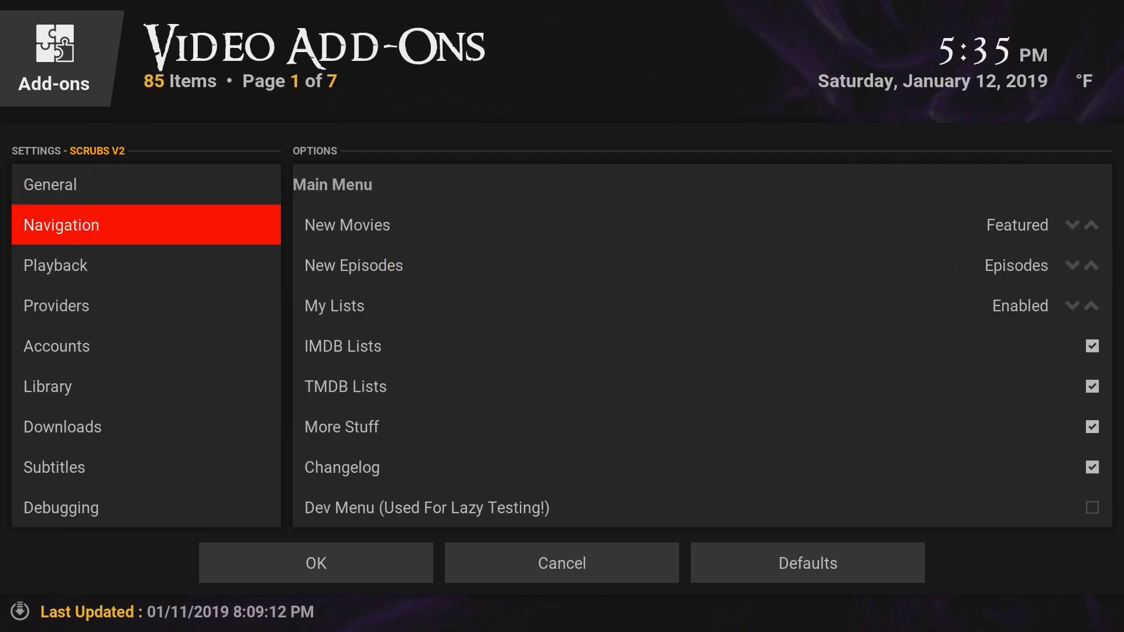
pyautogui.press('Down')
pyautogui.press('Right')
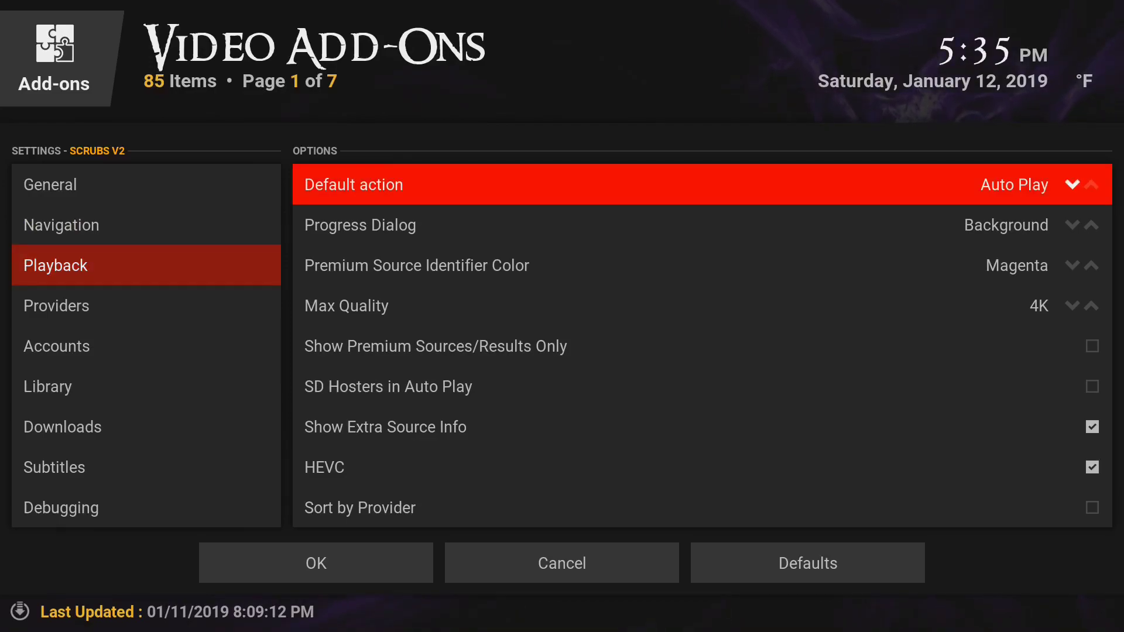
pyautogui.press('Down')
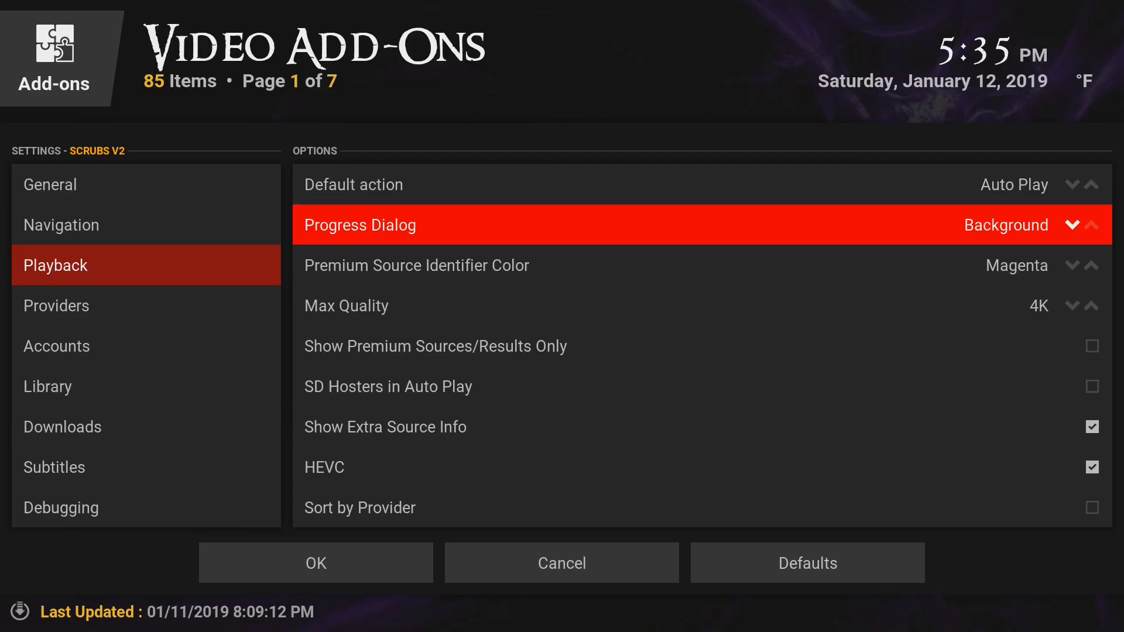
pyautogui.press('Left')
pyautogui.press('Down')
pyautogui.press('Right')
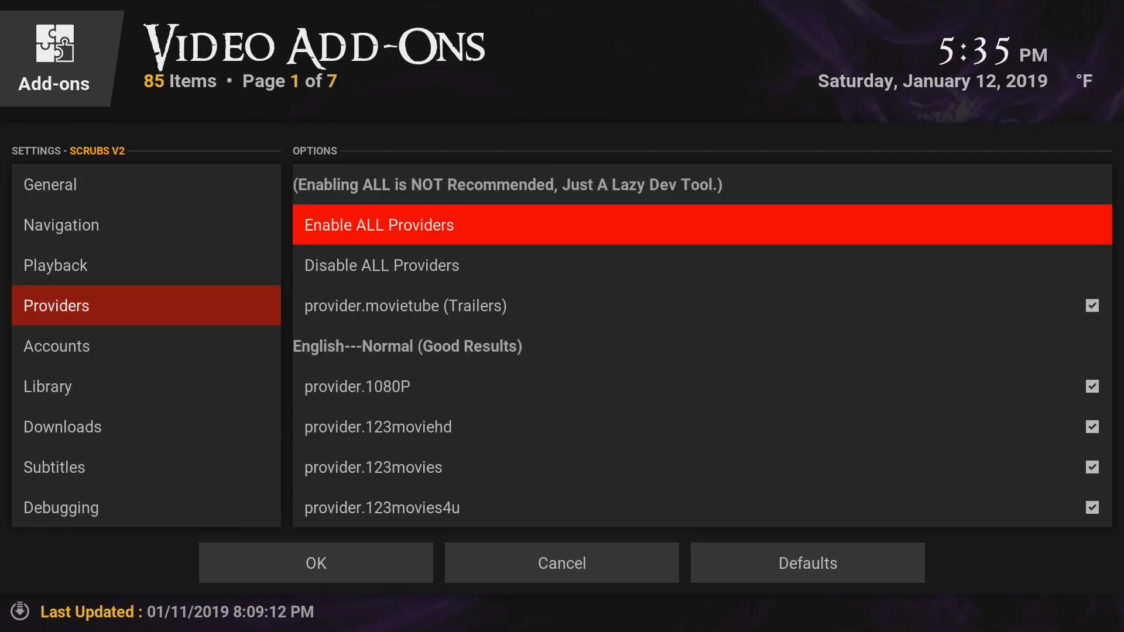
# Step: In the Accounts settings, start the (RealDebrid) Authorize My Account process
pyautogui.press('Left')
pyautogui.press('Down')
pyautogui.press('Right')
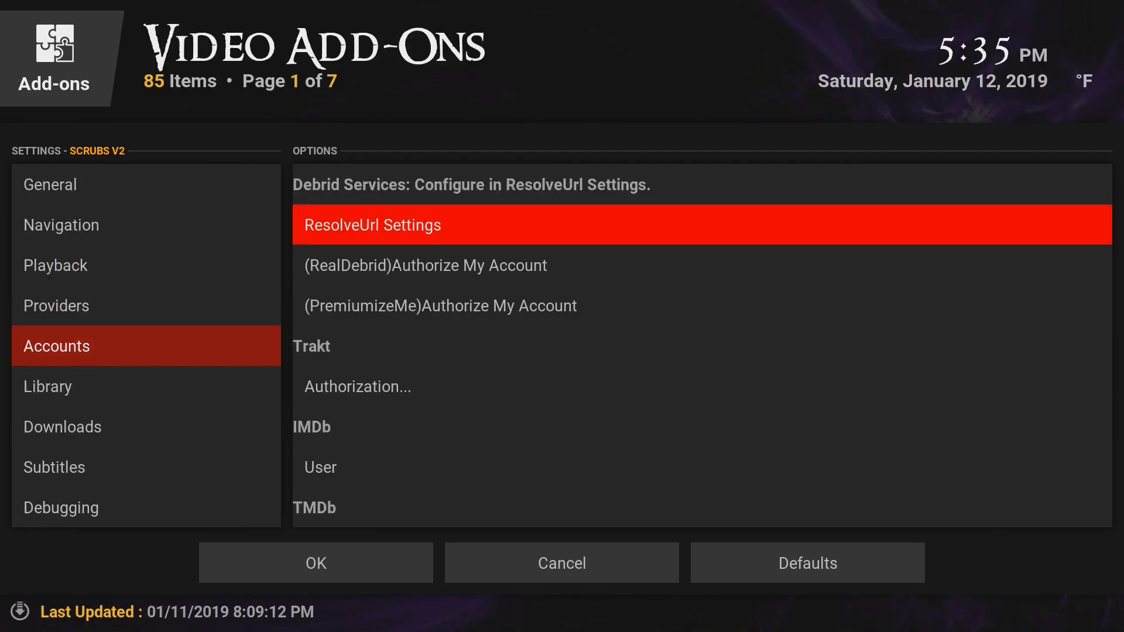
pyautogui.press('Down')
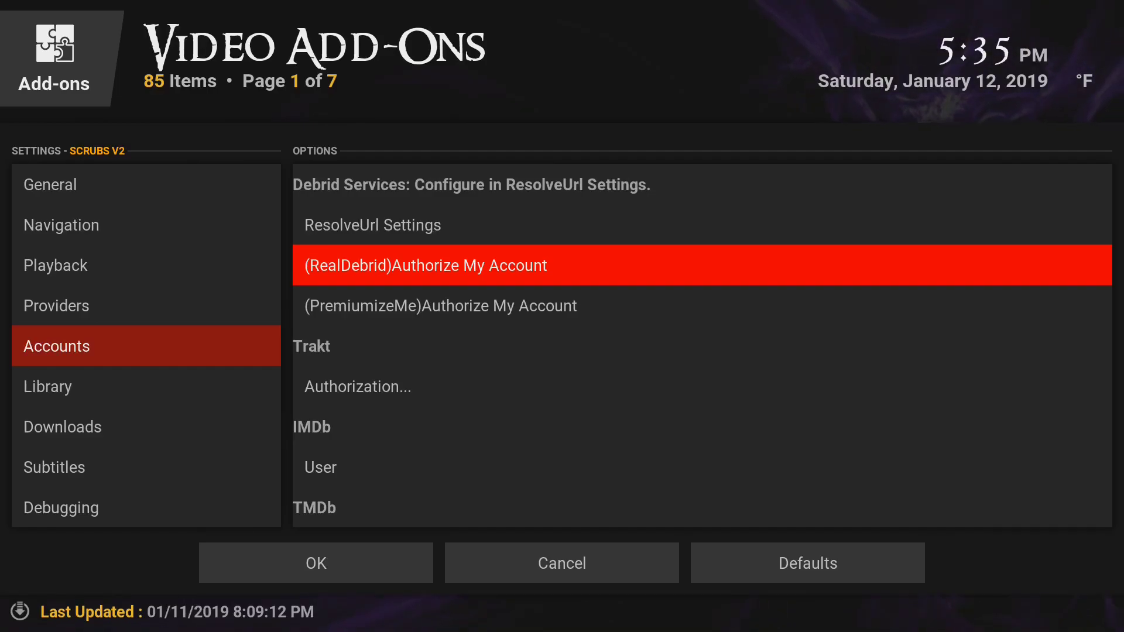
pyautogui.press('Return')
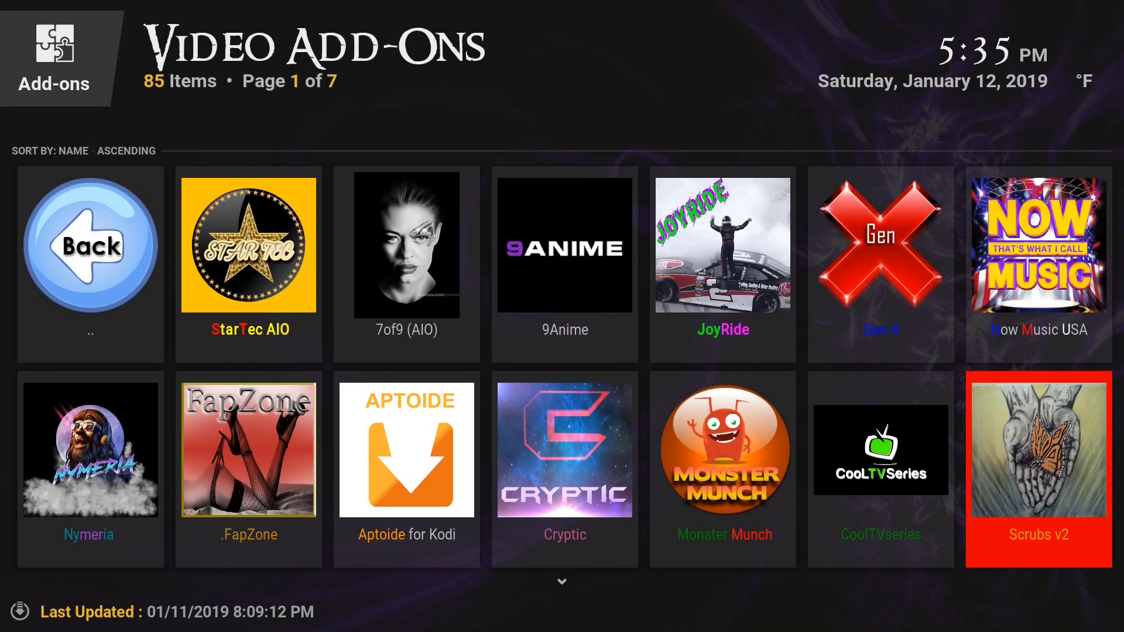
# Step: Move through the Video add-ons grid to Exodus Redux and open its details
pyautogui.press('Down')
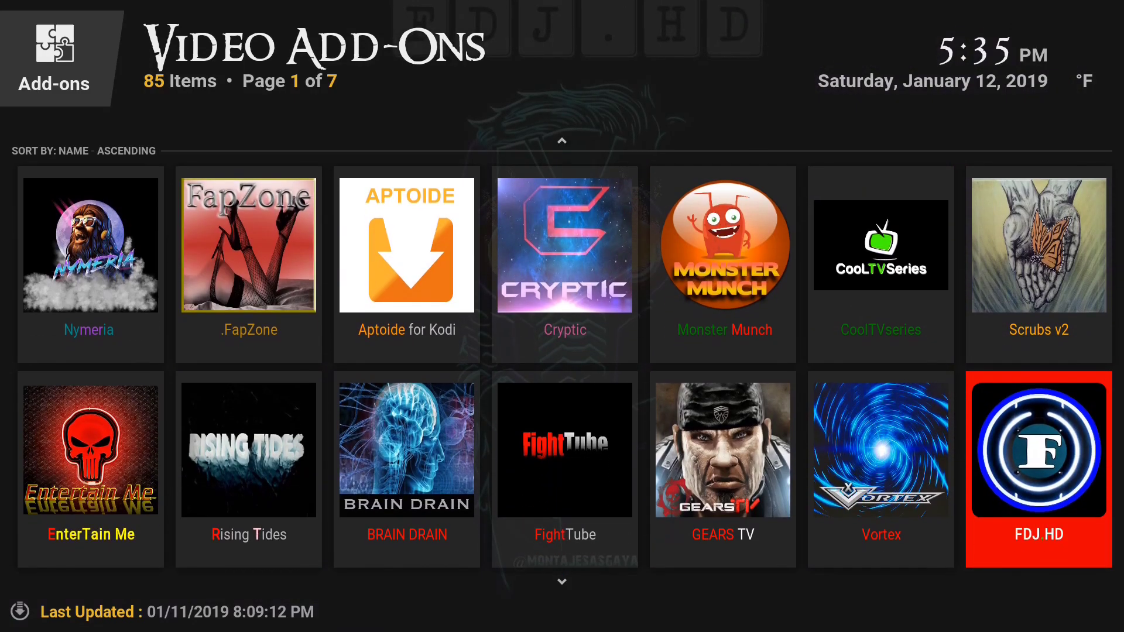
pyautogui.press('Left')
pyautogui.press('Left')
pyautogui.press('Left')
pyautogui.press('Left')
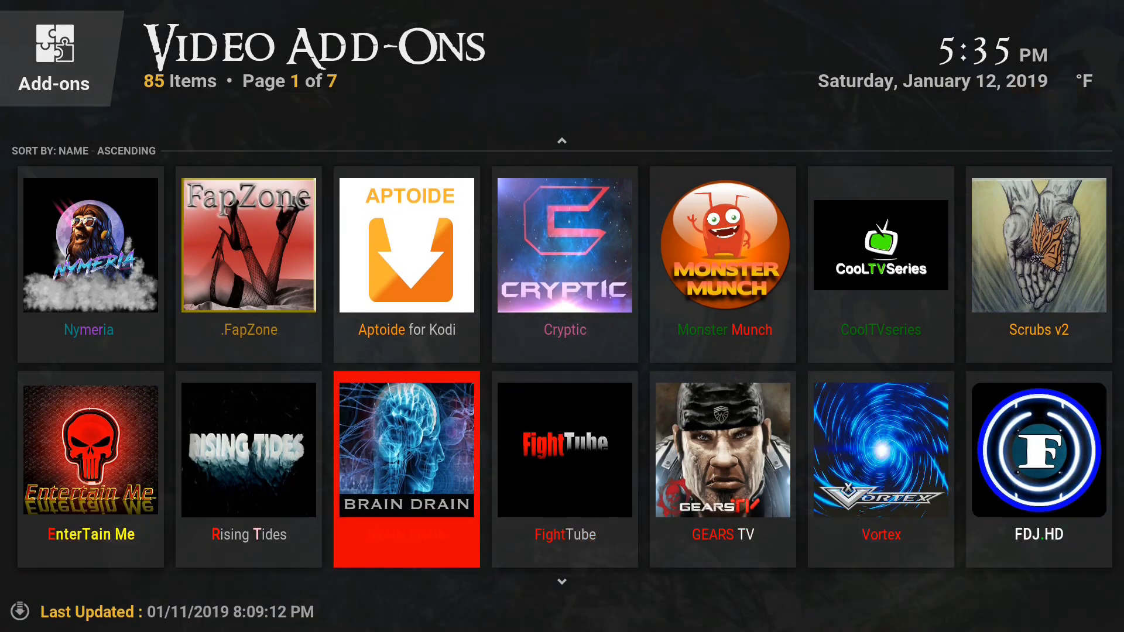
pyautogui.press('Down')
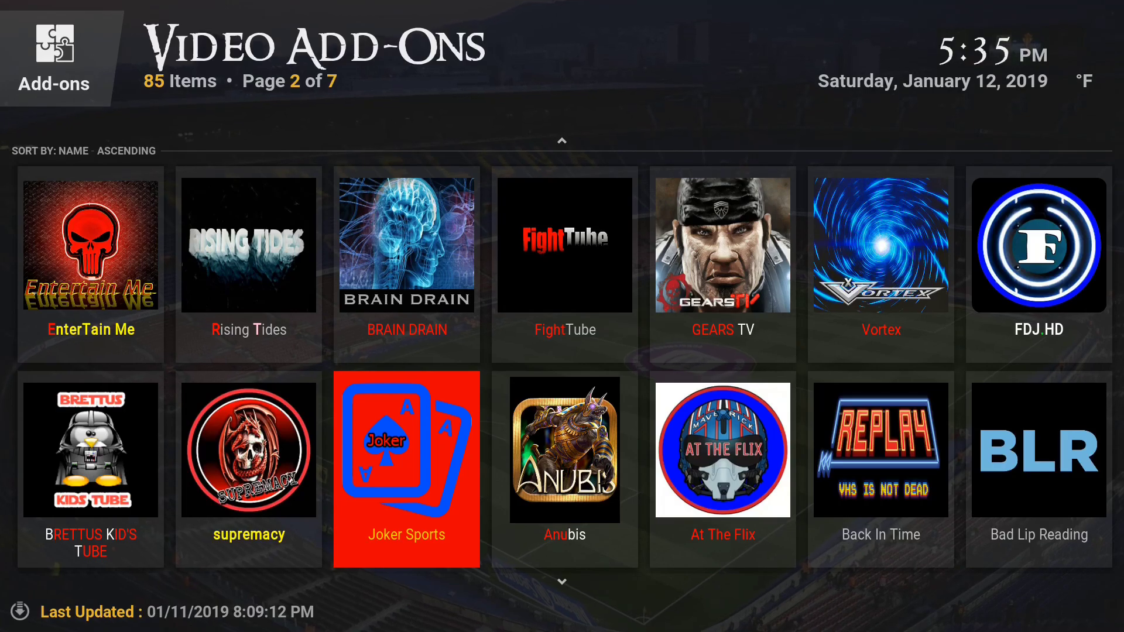
pyautogui.press('Down')
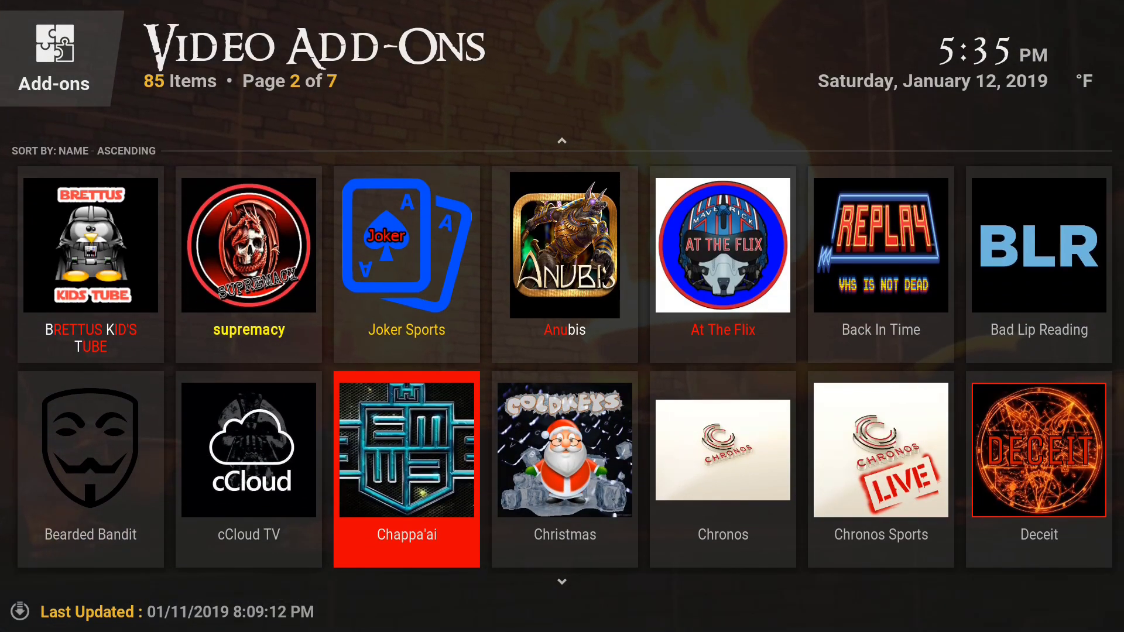
pyautogui.press('Down')
pyautogui.press('Right')
pyautogui.press('Right')
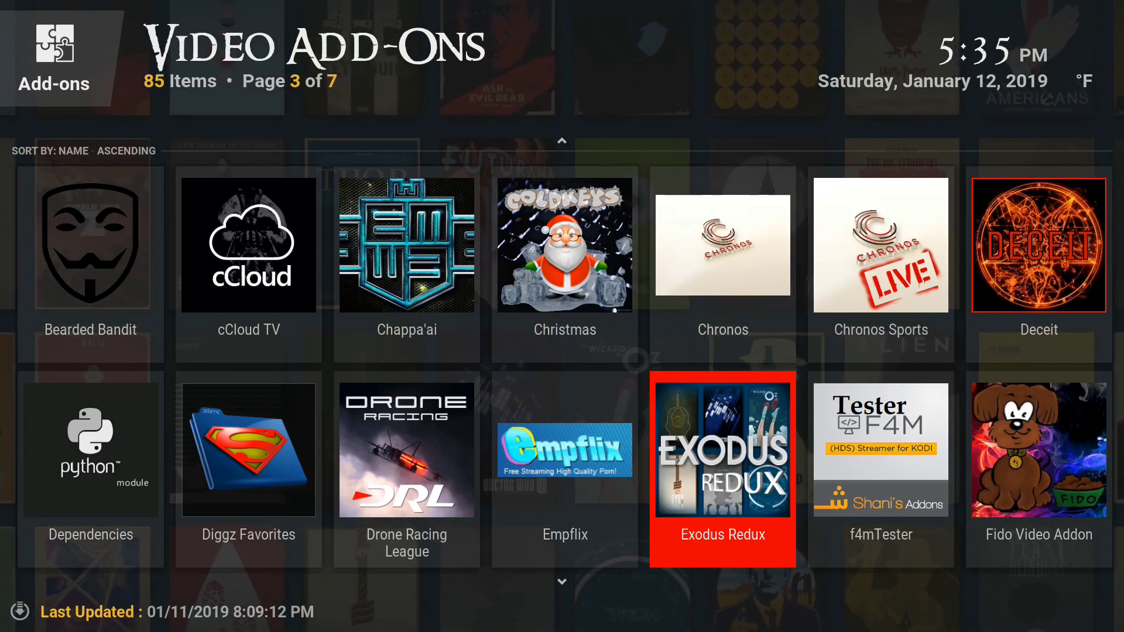
pyautogui.press('Return')
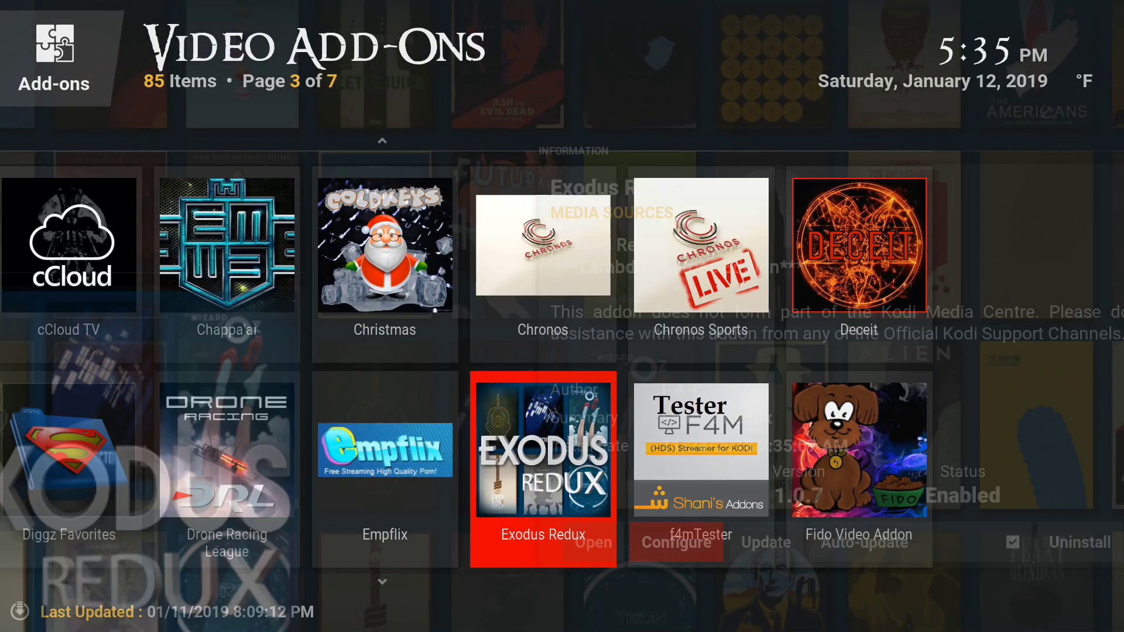
# Step: Review Exodus Redux's TV Shows, Playback and Accounts settings, then close them
pyautogui.press('Return')
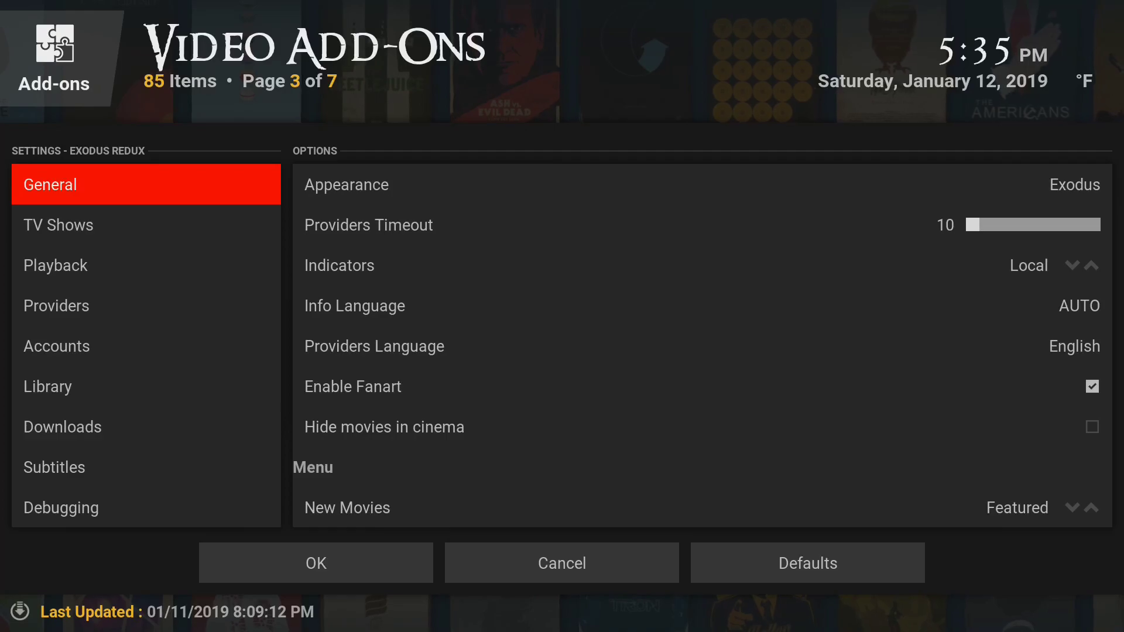
pyautogui.press('Down')
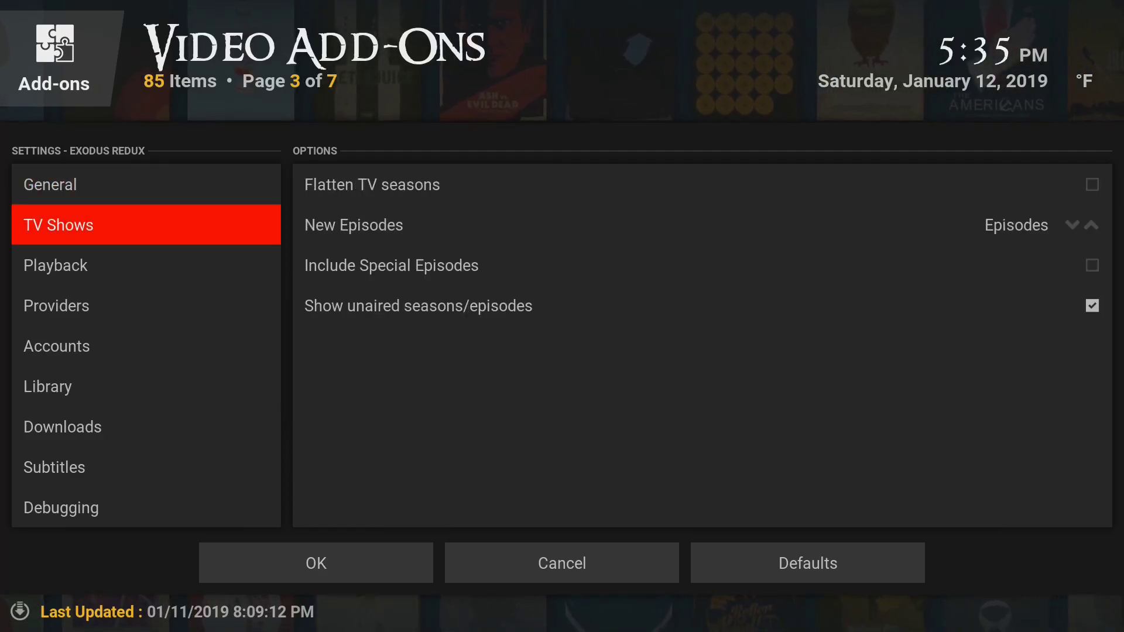
pyautogui.press('Down')
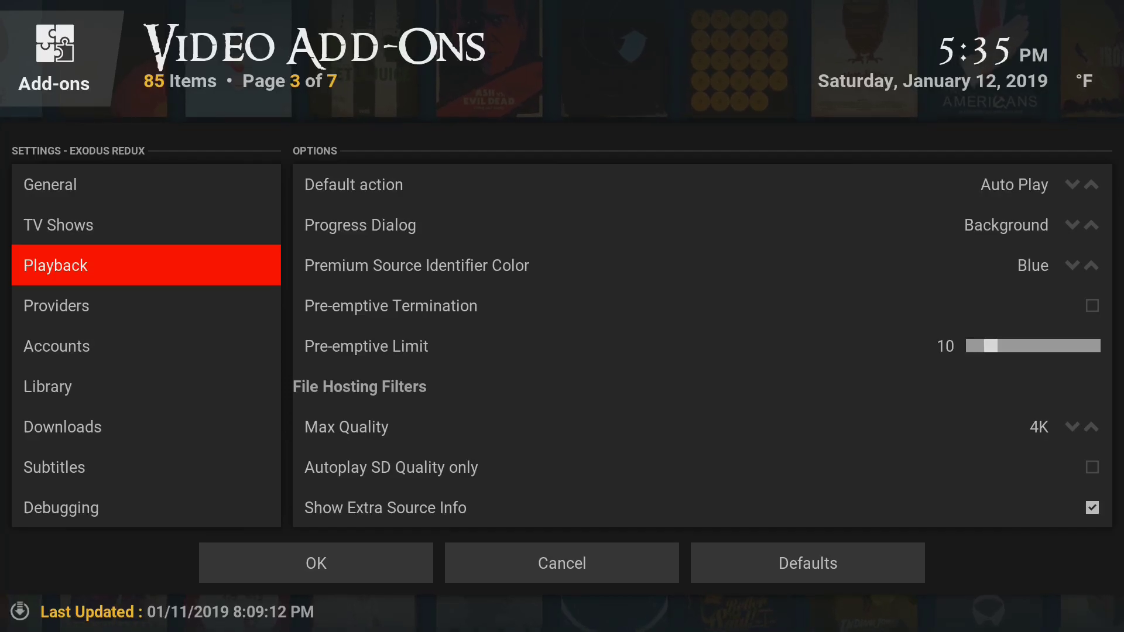
pyautogui.press('Down')
pyautogui.press('Down')
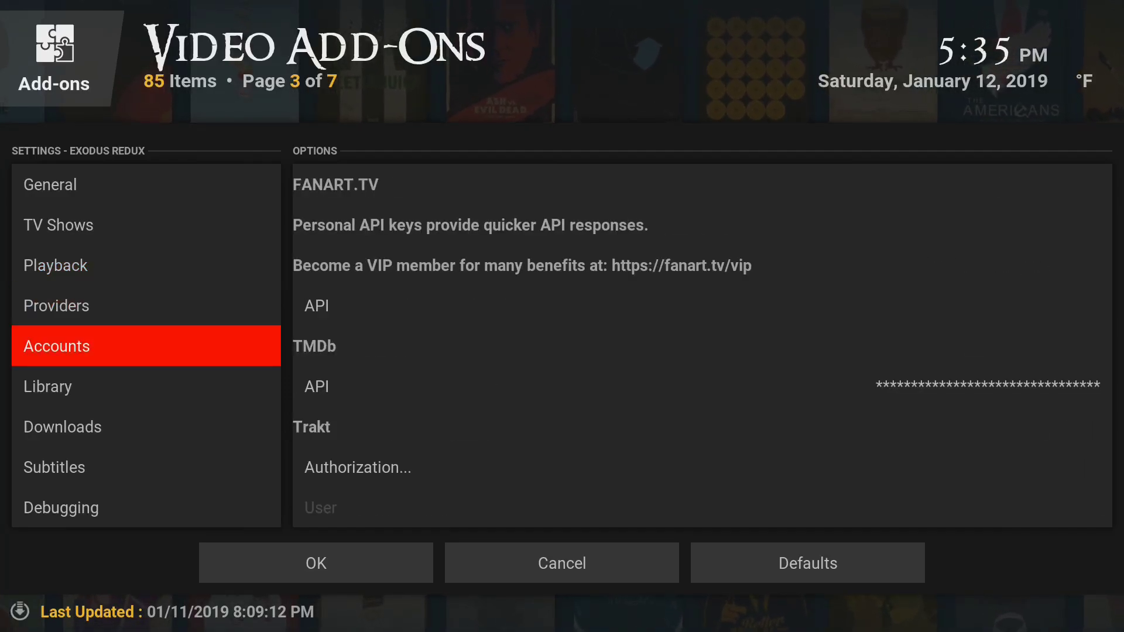
pyautogui.press('Down')
pyautogui.press('Down')
pyautogui.press('Down')
pyautogui.press('Down')
pyautogui.press('Down')
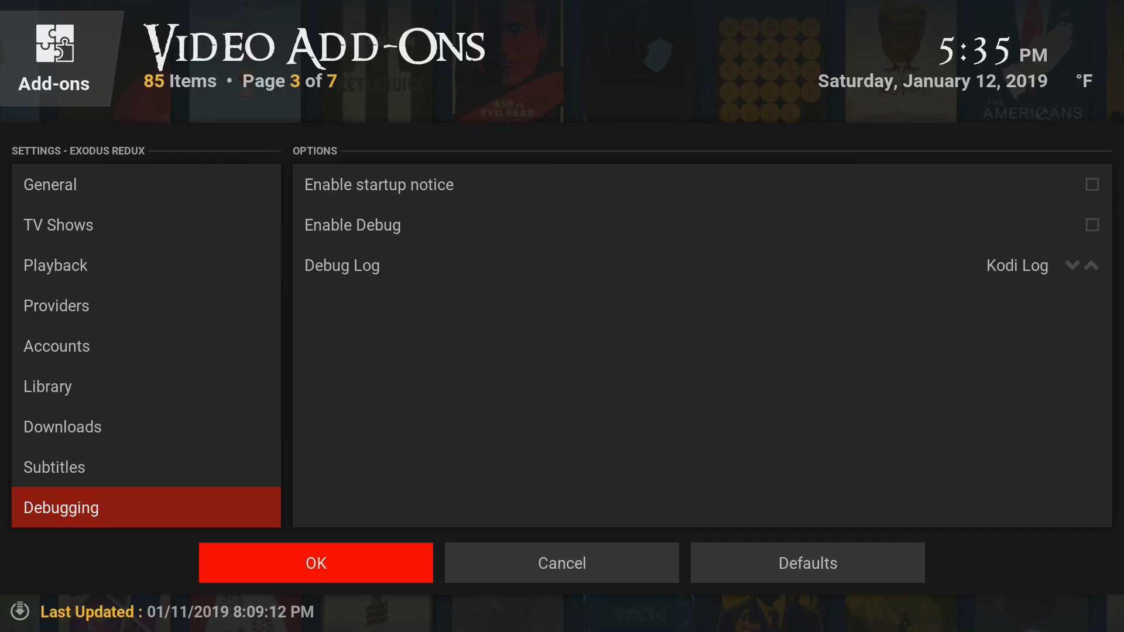
pyautogui.press('Return')
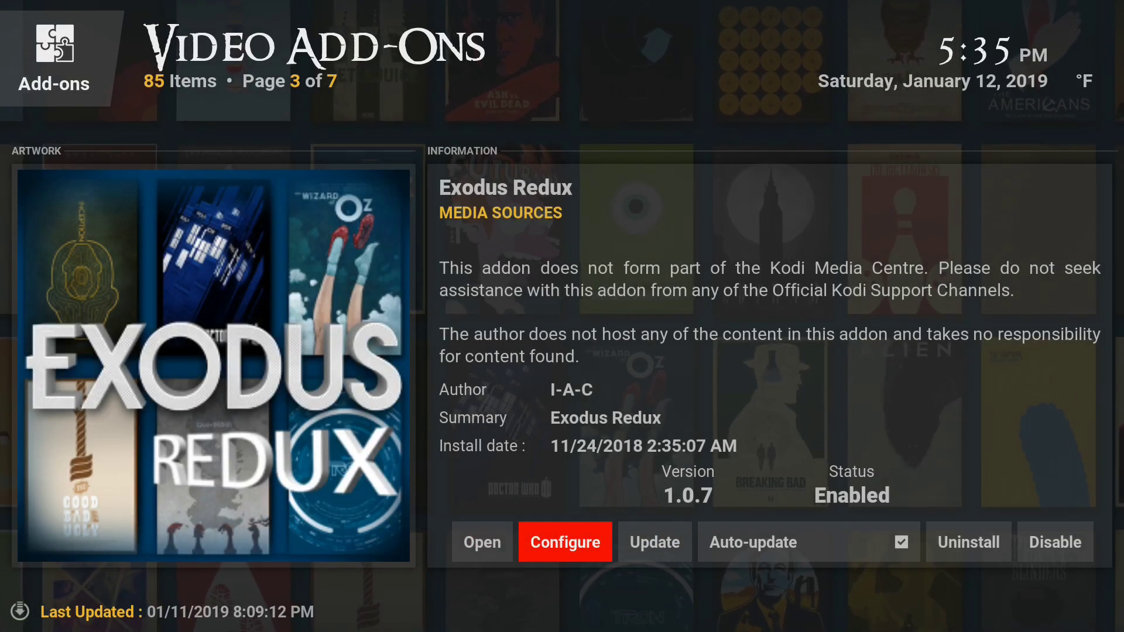
# Step: Return to the grid, open the Seren add-on and view its settings
pyautogui.press('Escape')
pyautogui.press('Down')
pyautogui.press('Down')
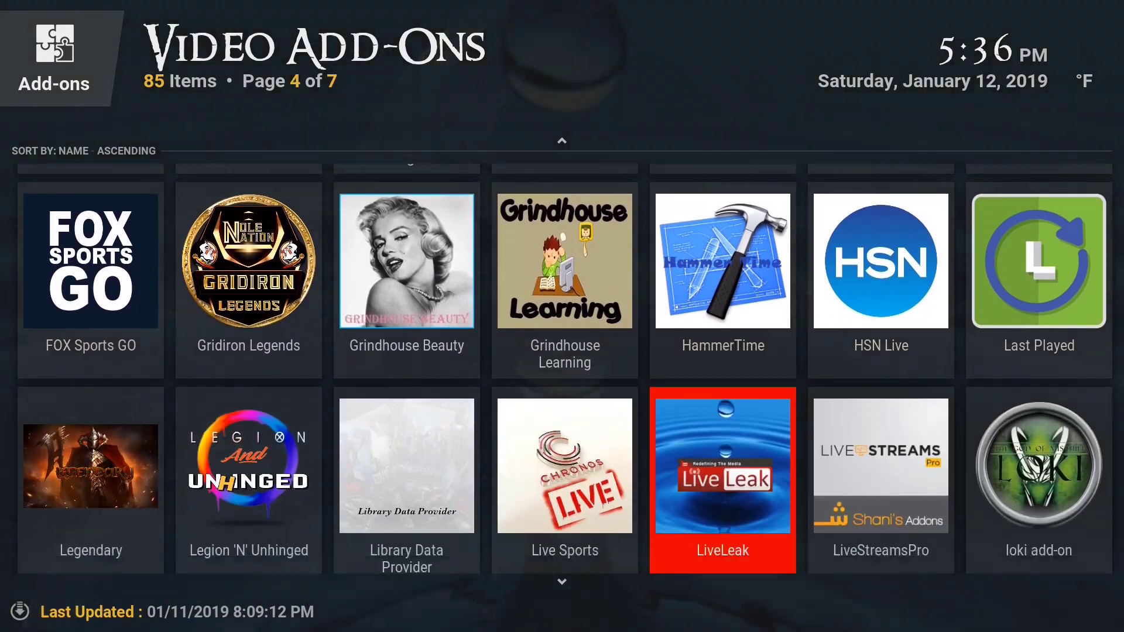
pyautogui.press('Down')
pyautogui.press('Down')
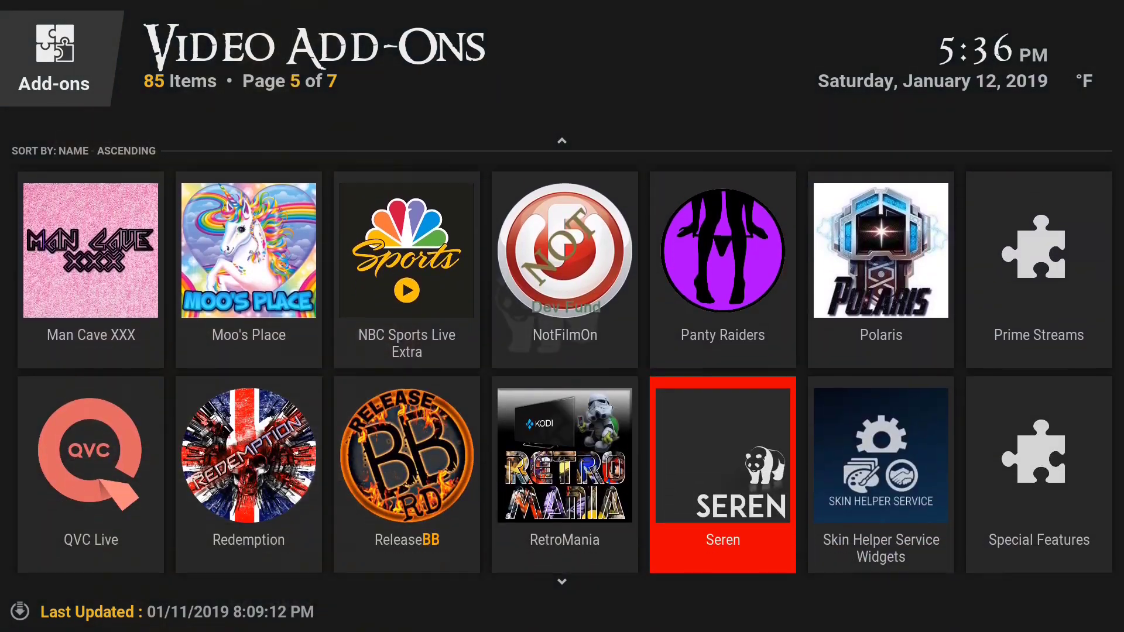
pyautogui.press('Return')
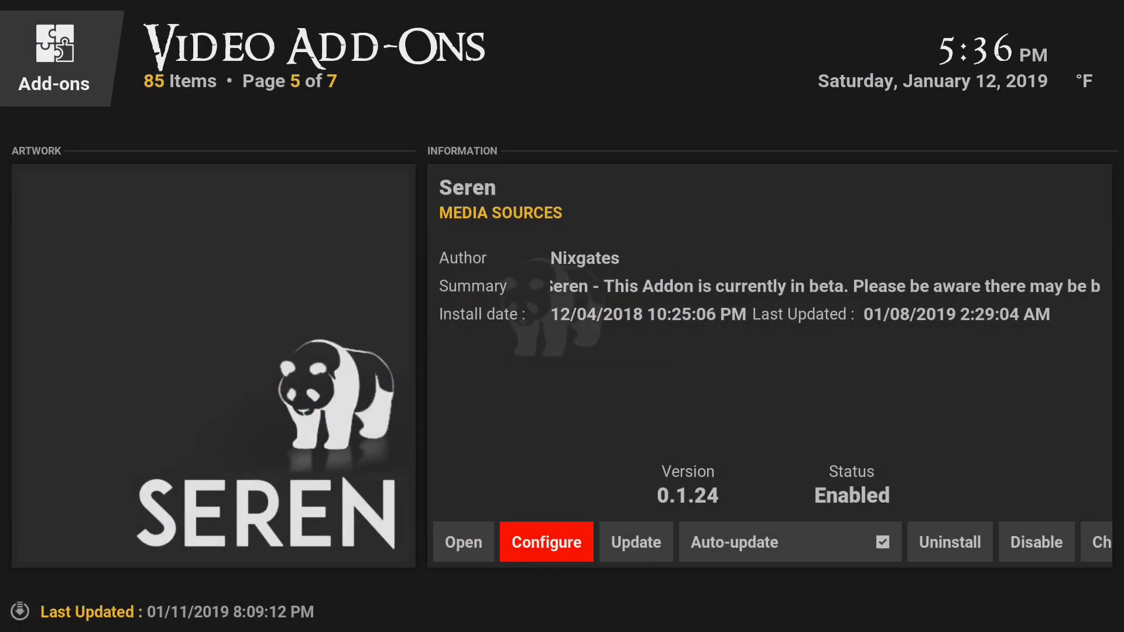
pyautogui.press('Return')
pyautogui.press('Escape')
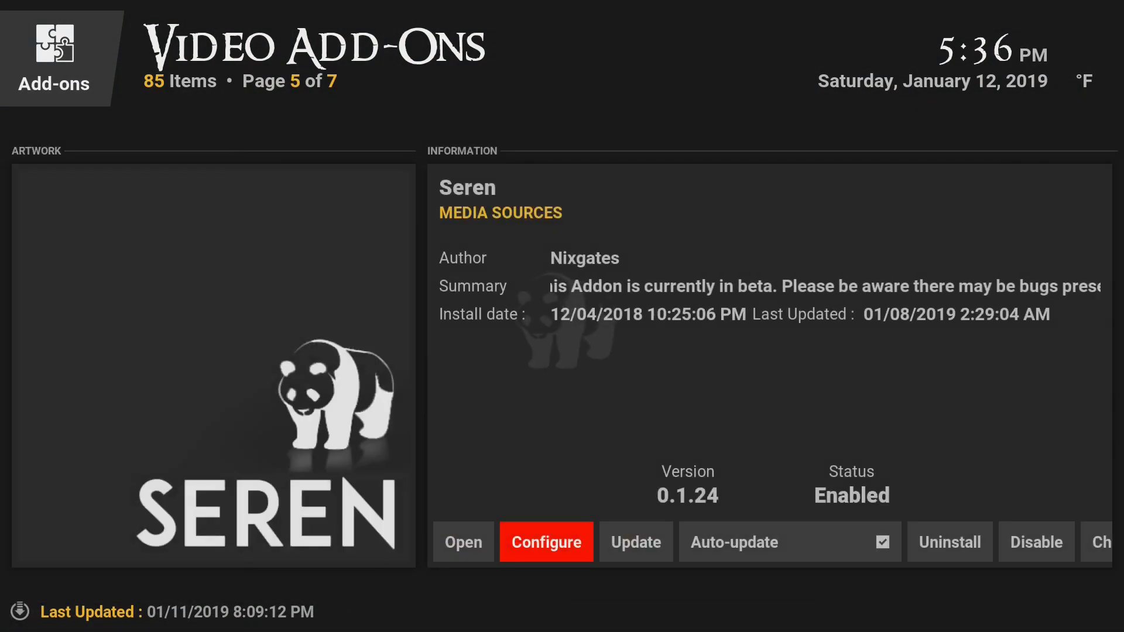
pyautogui.press('Return')
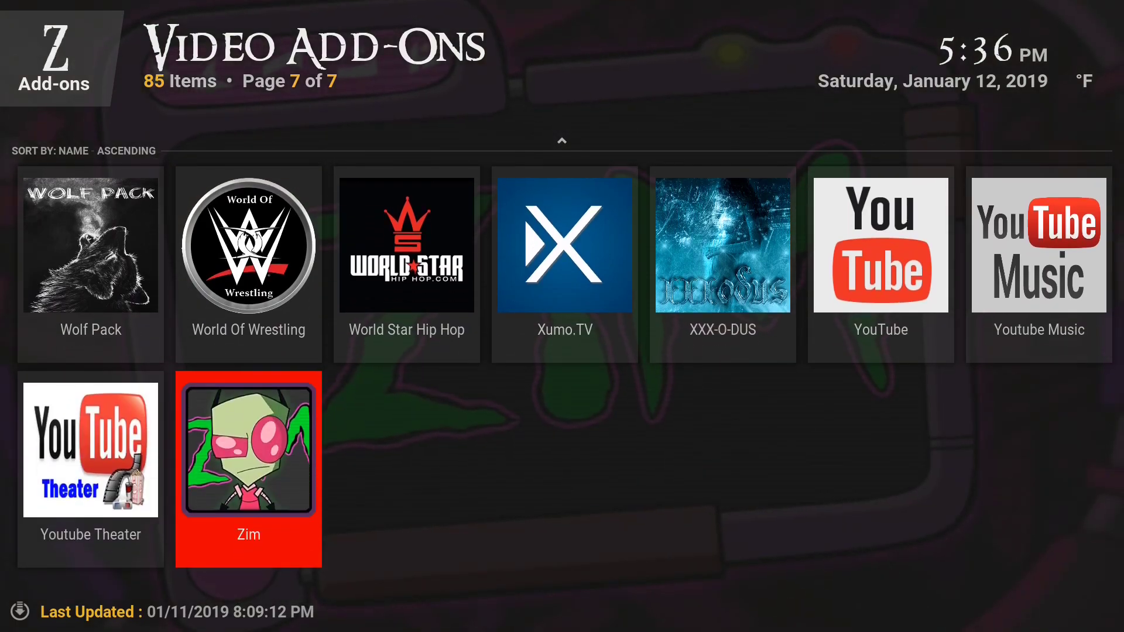
# Step: Browse Zim's TV Shows and Playback settings, then back out to the Eminence home menu
pyautogui.press('Return')
pyautogui.press('Return')
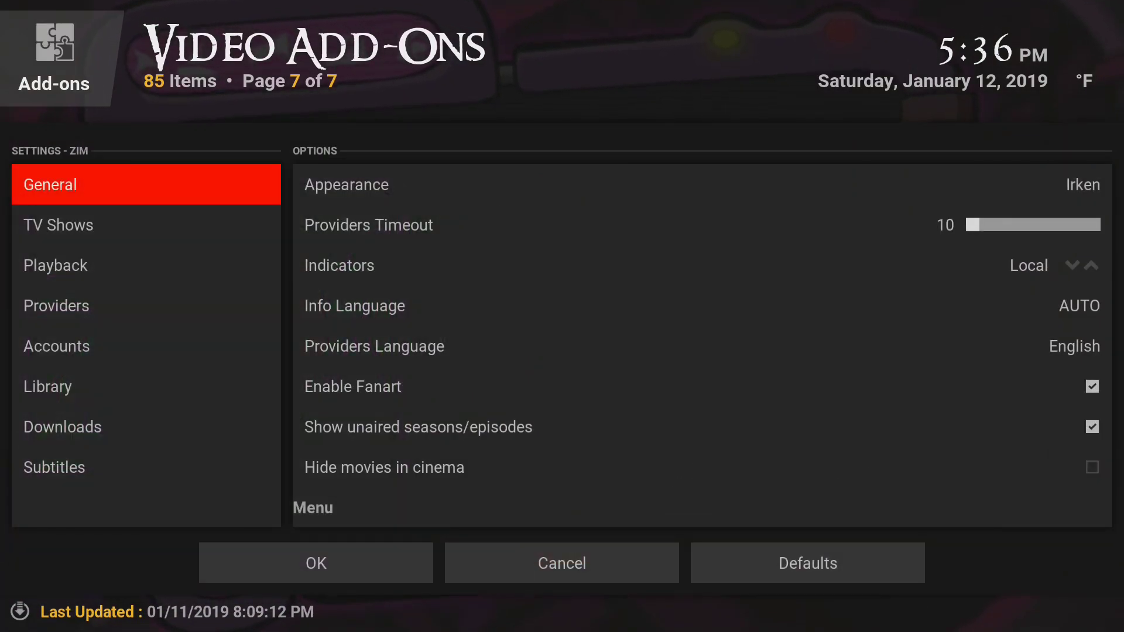
pyautogui.press('Down')
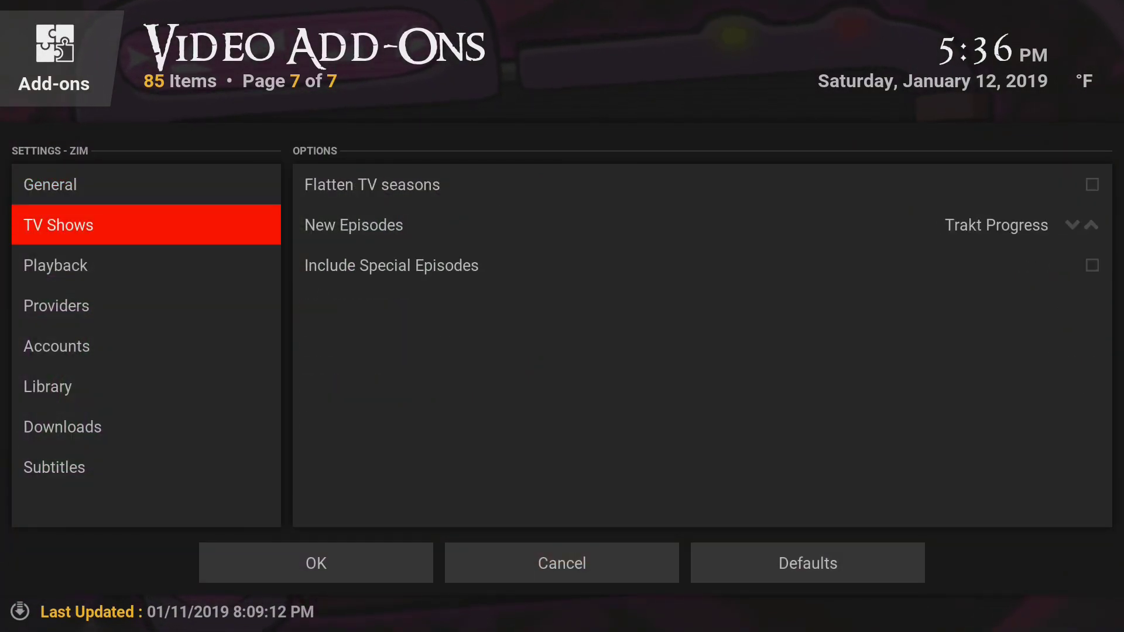
pyautogui.press('Down')
pyautogui.press('Escape')
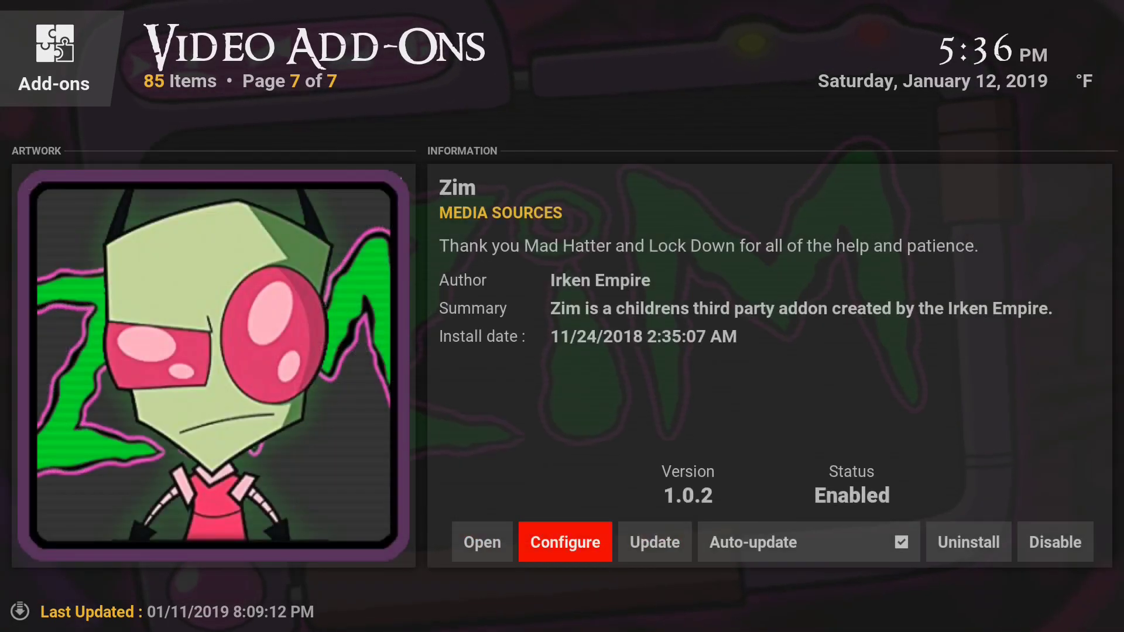
pyautogui.press('Escape')
pyautogui.press('Escape')
pyautogui.press('Escape')
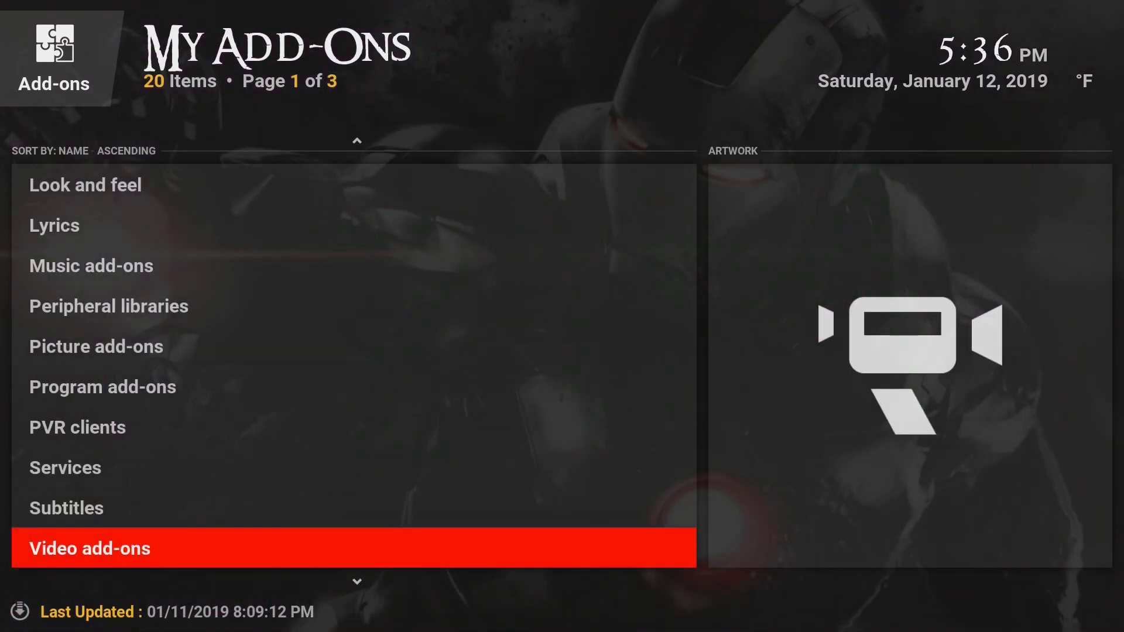
pyautogui.press('Escape')
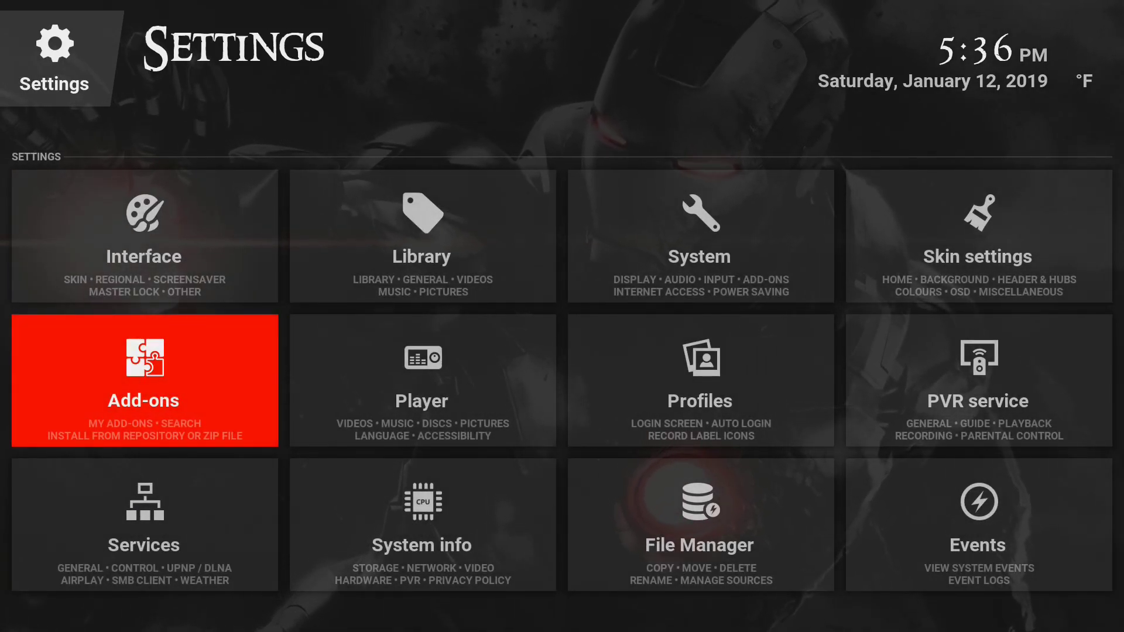
pyautogui.press('Escape')
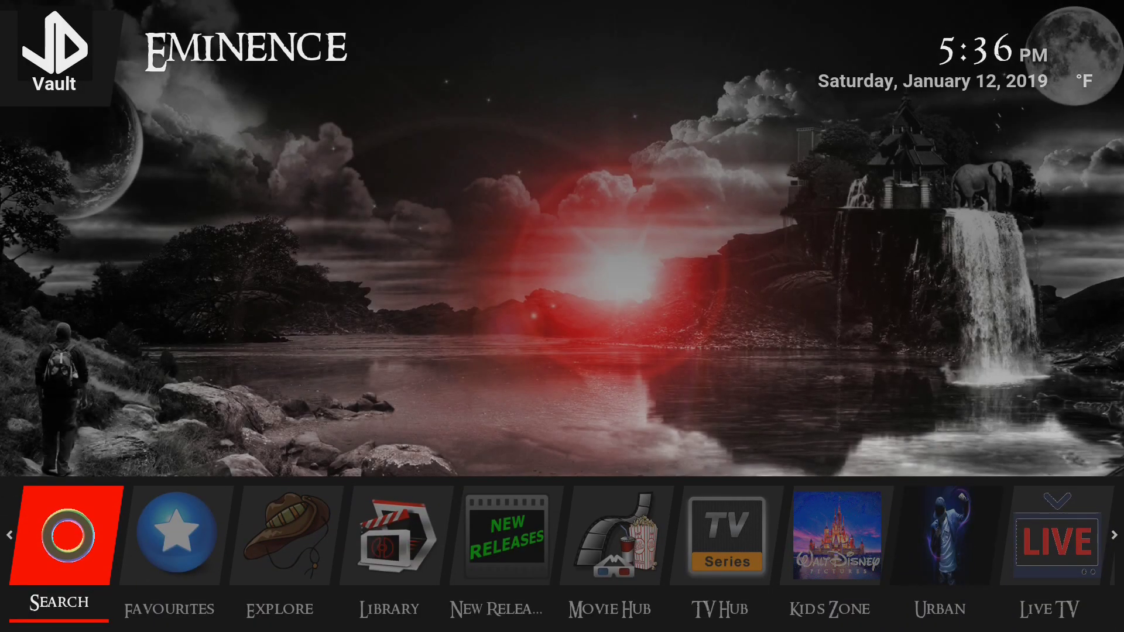
# Step: Go to Movie Hub on the home menu and select Search Movie Portal
pyautogui.press('Right')
pyautogui.press('Right')
pyautogui.press('Right')
pyautogui.press('Right')
pyautogui.press('Right')
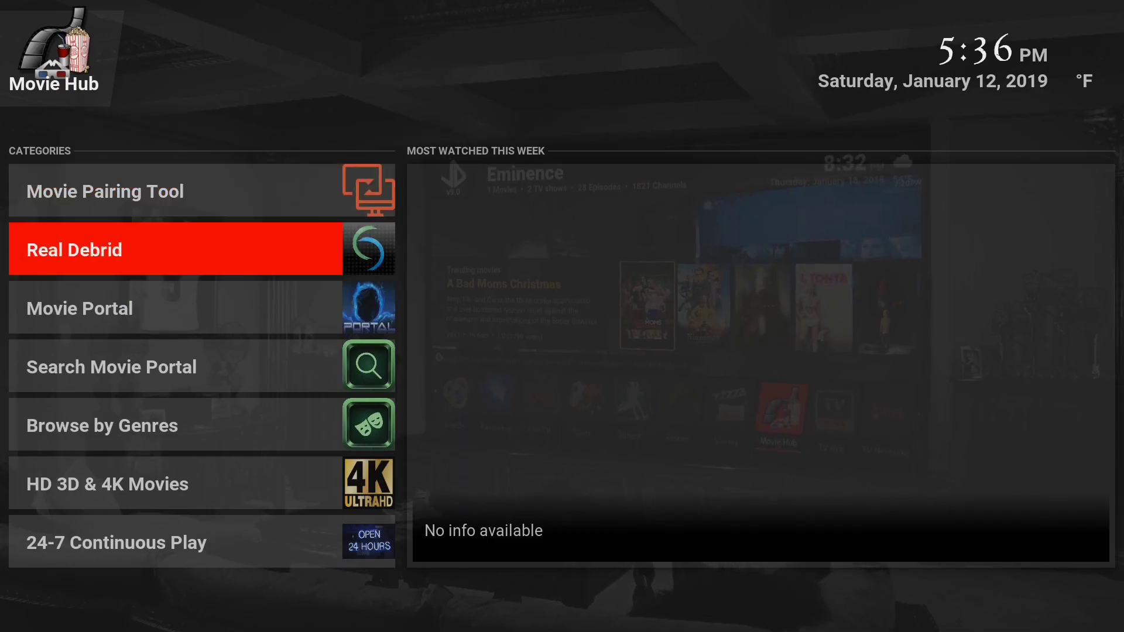
pyautogui.press('Down')
pyautogui.press('Down')
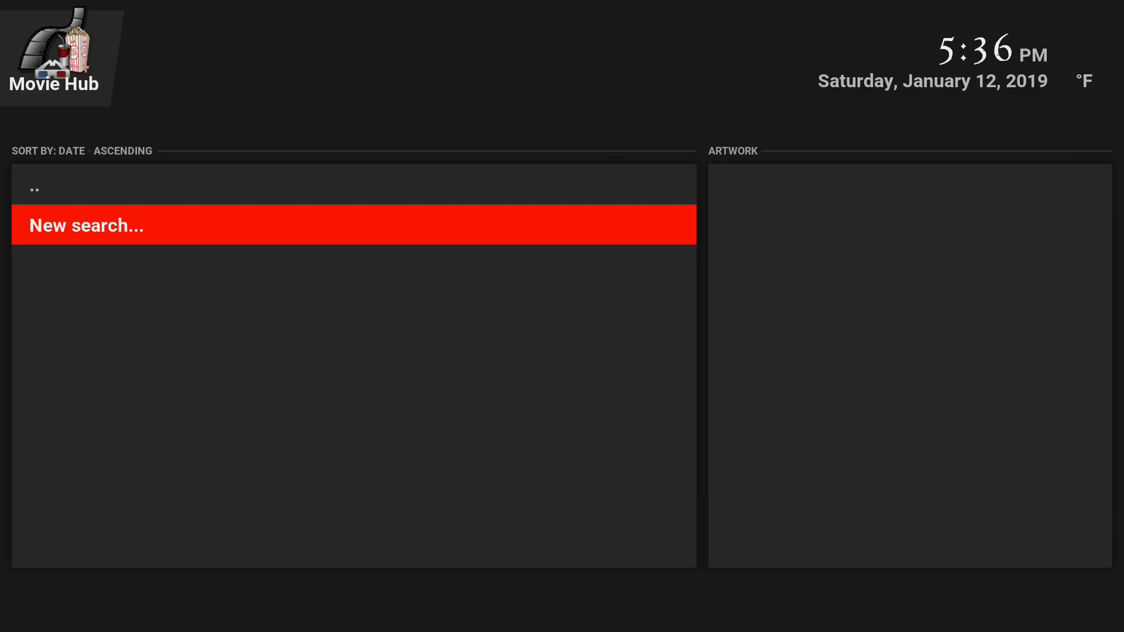
# Step: Start a new movie search and enter 'fr' on the on-screen keyboard
pyautogui.press('Return')
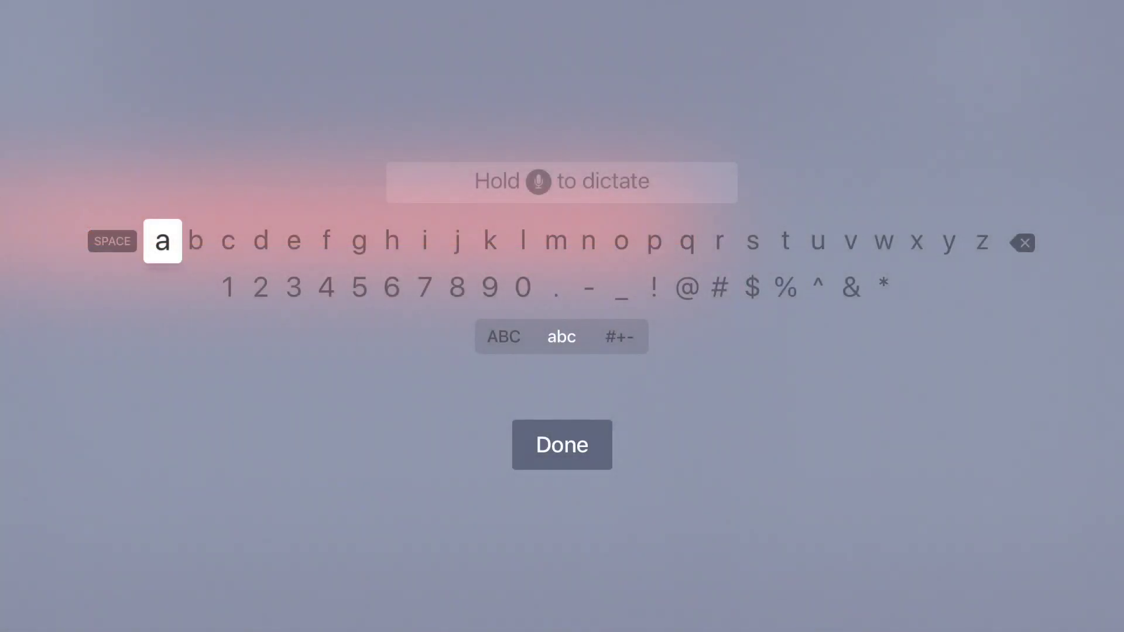
pyautogui.press('Right')
pyautogui.press('Right')
pyautogui.press('Right')
pyautogui.press('Right')
pyautogui.press('Right')
pyautogui.press('Right')
pyautogui.press('Right')
pyautogui.press('Right')
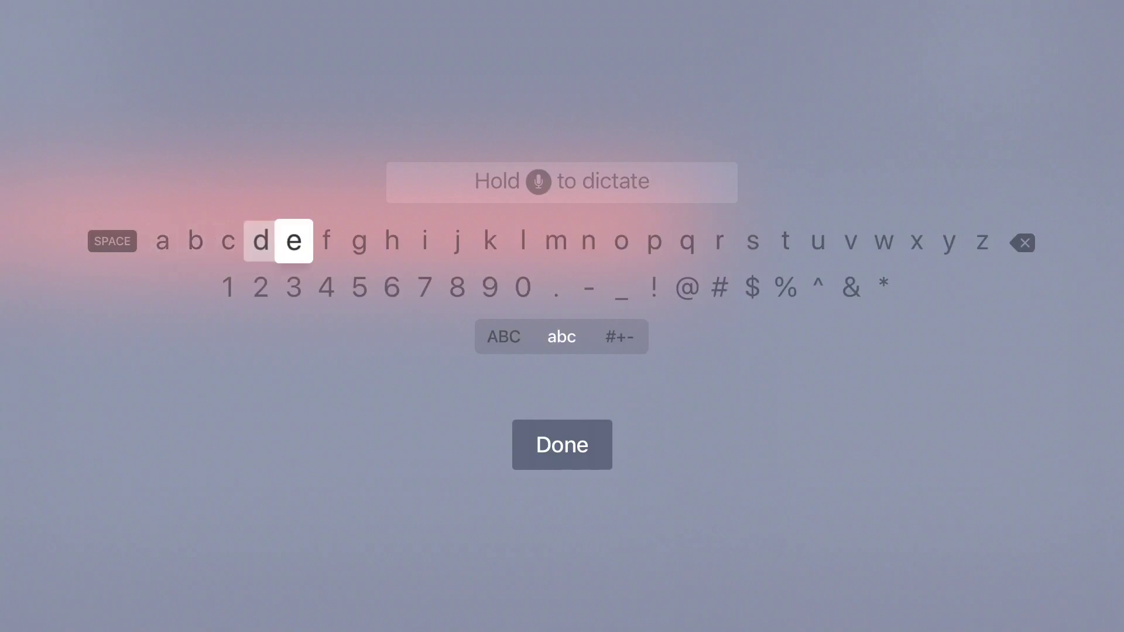
pyautogui.press('Left')
pyautogui.press('Left')
pyautogui.press('Left')
pyautogui.press('Return')
pyautogui.press('Right')
pyautogui.press('Right')
pyautogui.press('Right')
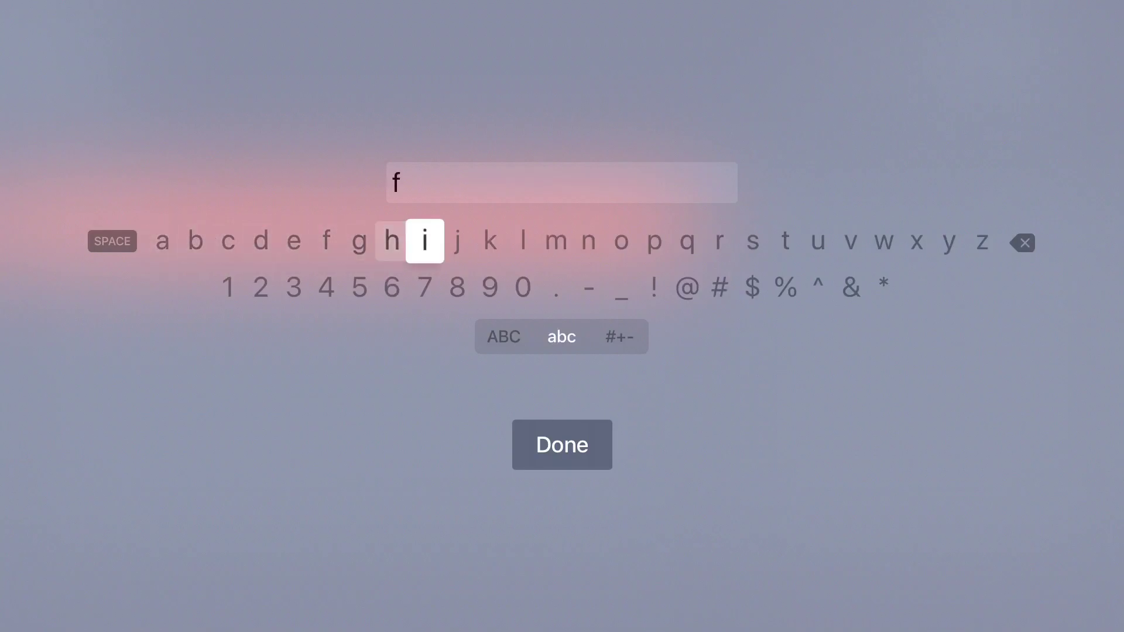
pyautogui.press('Right')
pyautogui.press('Right')
pyautogui.press('Right')
pyautogui.press('Right')
pyautogui.press('Right')
pyautogui.press('Right')
pyautogui.press('Right')
pyautogui.press('Right')
pyautogui.press('Right')
pyautogui.press('Return')
# Step: Add the letters i, d, a and y so the search reads 'friday'
pyautogui.press('Left')
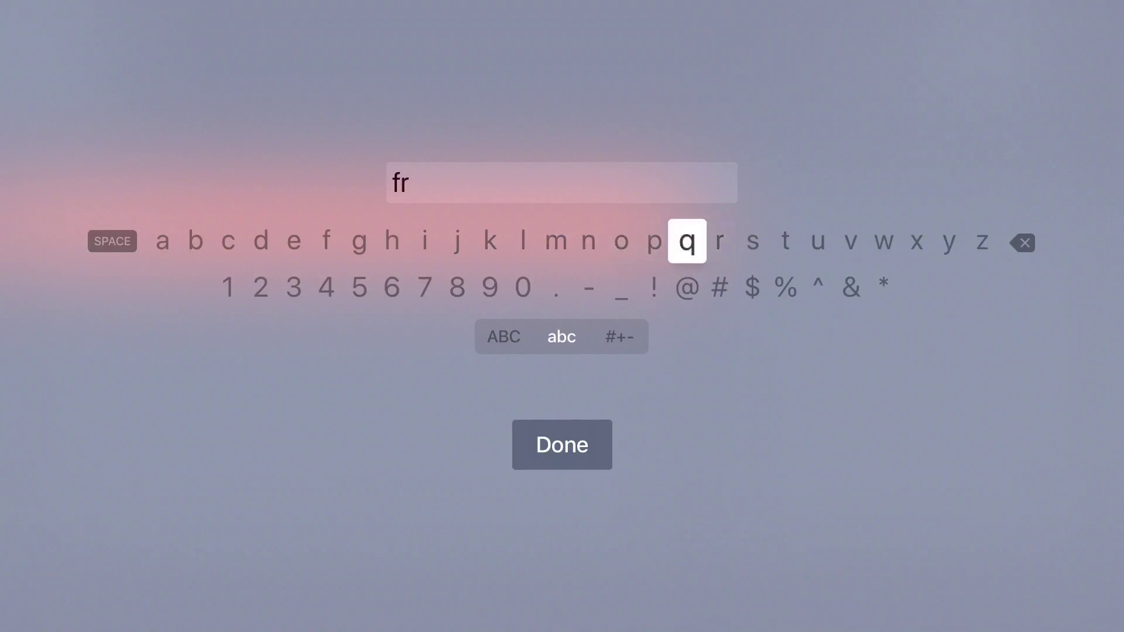
pyautogui.press('Left')
pyautogui.press('Left')
pyautogui.press('Left')
pyautogui.press('Left')
pyautogui.press('Left')
pyautogui.press('Left')
pyautogui.press('Left')
pyautogui.press('Left')
pyautogui.press('Left')
pyautogui.press('Right')
pyautogui.press('Return')
pyautogui.press('Left')
pyautogui.press('Left')
pyautogui.press('Left')
pyautogui.press('Left')
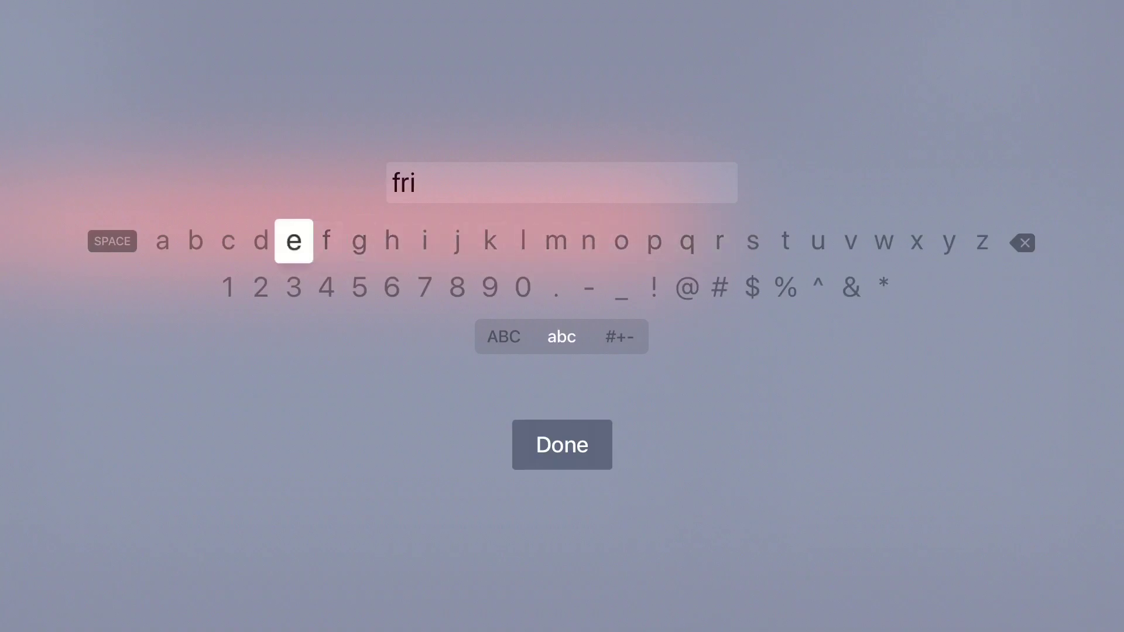
pyautogui.press('Left')
pyautogui.press('Return')
pyautogui.press('Left')
pyautogui.press('Left')
pyautogui.press('Left')
pyautogui.press('Return')
pyautogui.press('Left')
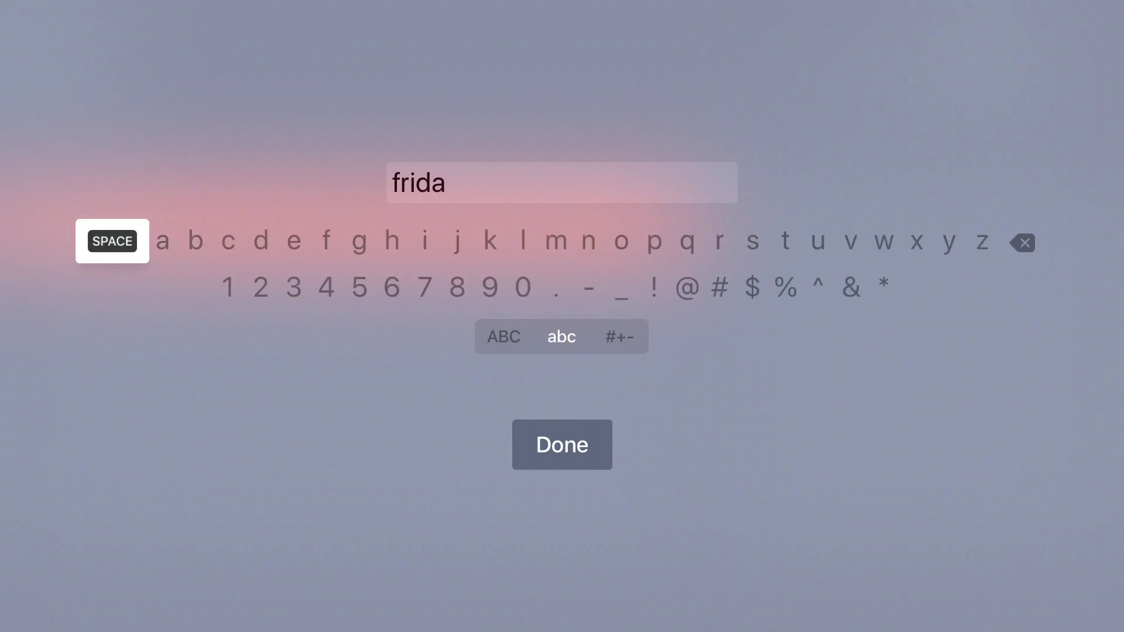
pyautogui.press('Right')
pyautogui.press('Right')
pyautogui.press('Right')
pyautogui.press('Right')
pyautogui.press('Right')
pyautogui.press('Right')
pyautogui.press('Right')
pyautogui.press('Right')
pyautogui.press('Right')
pyautogui.press('Right')
pyautogui.press('Right')
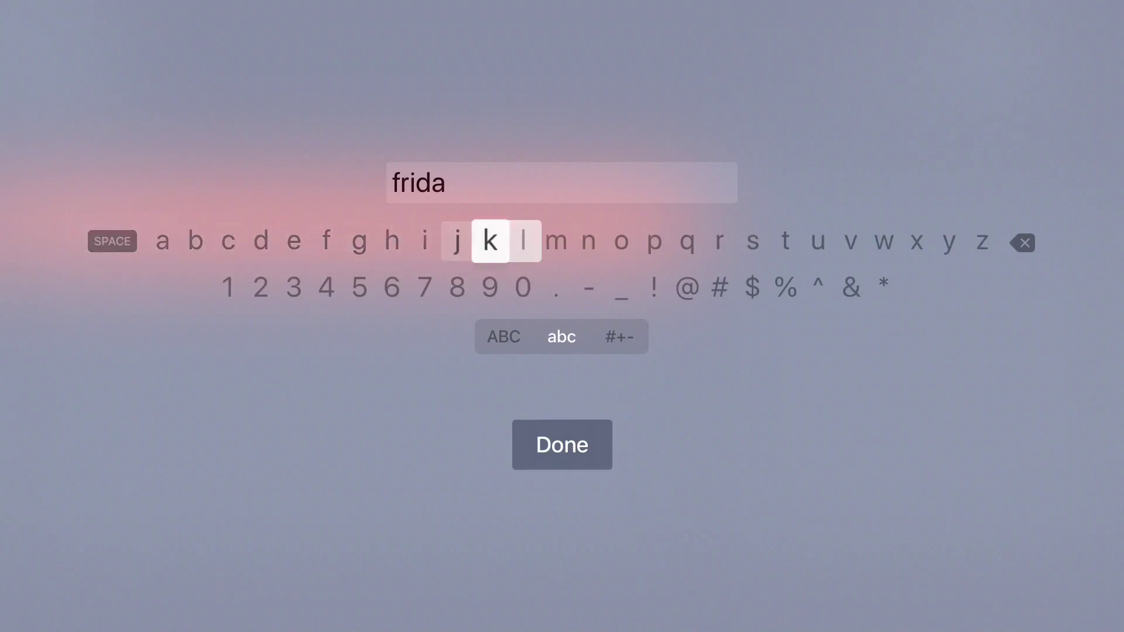
pyautogui.press('Right')
pyautogui.press('Right')
pyautogui.press('Right')
pyautogui.press('Right')
pyautogui.press('Right')
pyautogui.press('Right')
pyautogui.press('Right')
pyautogui.press('Right')
pyautogui.press('Right')
pyautogui.press('Right')
pyautogui.press('Right')
pyautogui.press('Right')
pyautogui.press('Right')
pyautogui.press('Right')
pyautogui.press('Right')
pyautogui.press('Right')
pyautogui.press('Left')
pyautogui.press('Left')
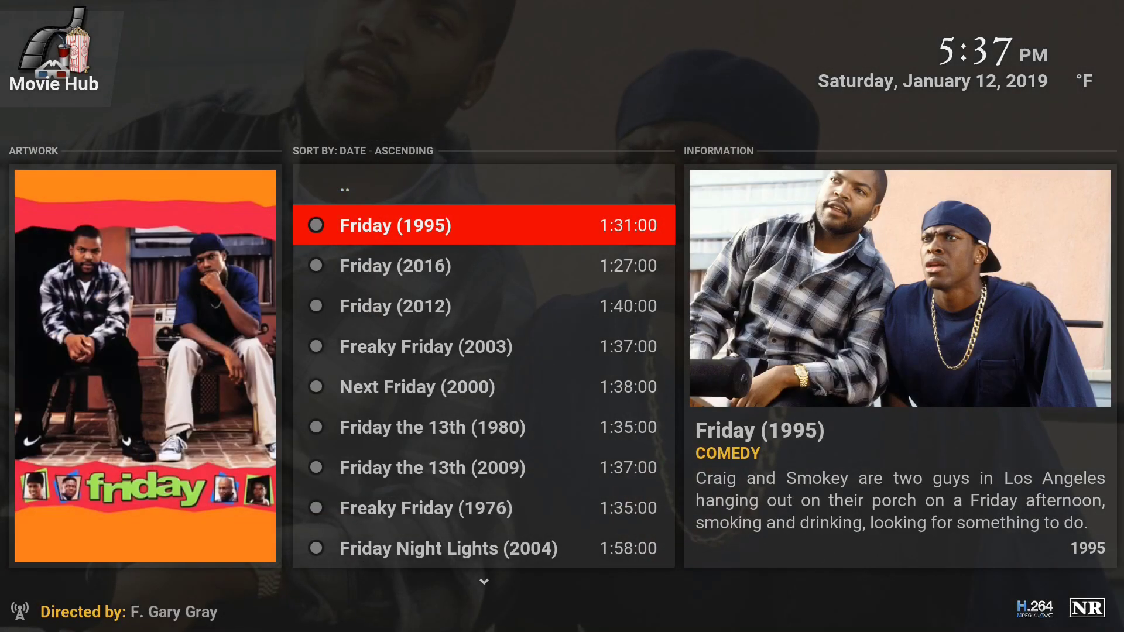
# Step: Browse the friday results (Freaky Friday, Next Friday), then select Friday (1995) to scrape sources
pyautogui.press('Down')
pyautogui.press('Down')
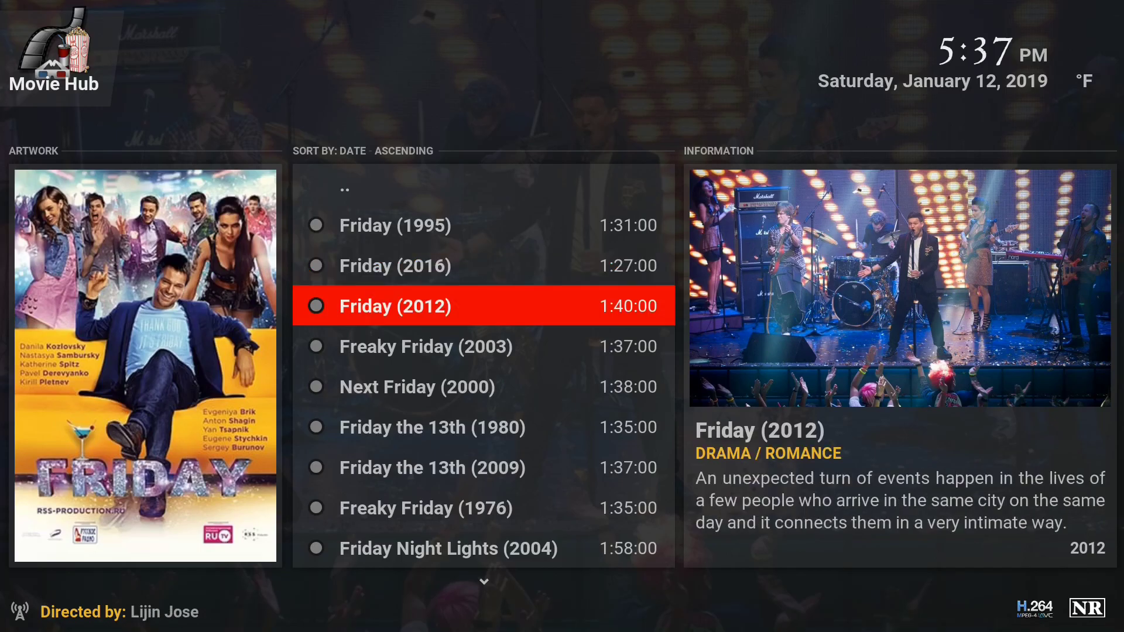
pyautogui.press('Down')
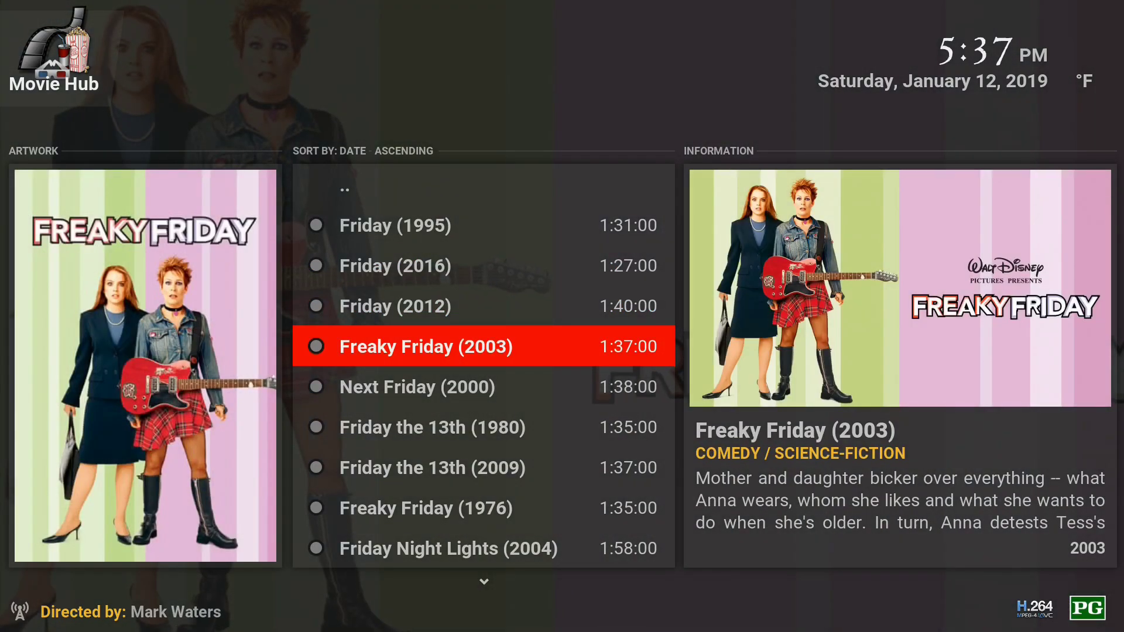
pyautogui.press('Down')
pyautogui.press('Down')
pyautogui.press('Down')
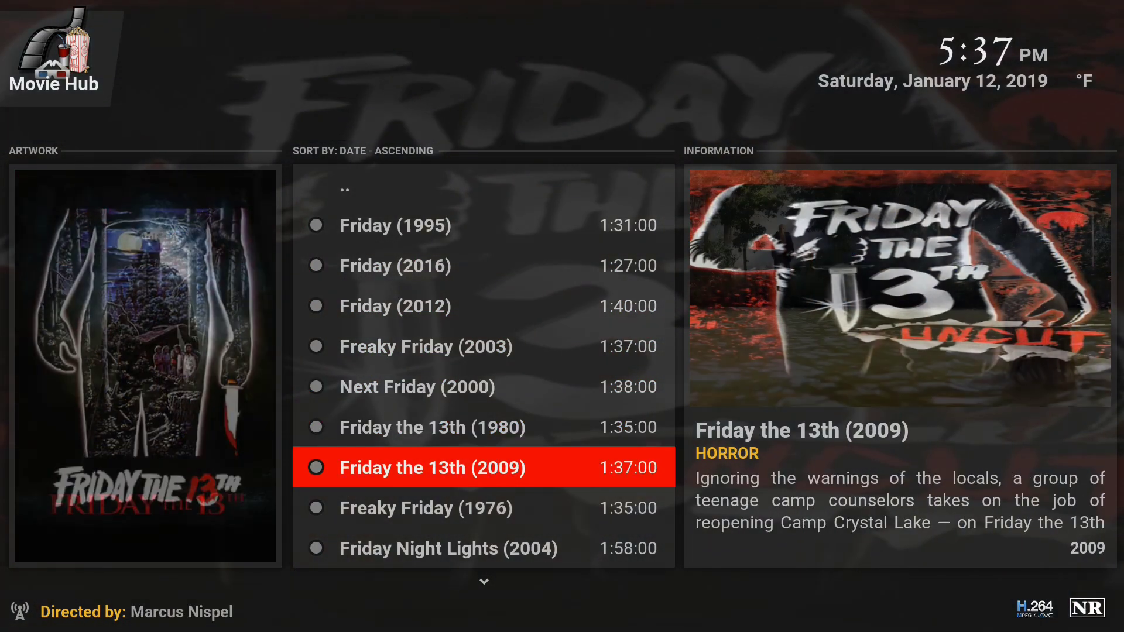
pyautogui.press('Down')
pyautogui.press('Down')
pyautogui.press('Down')
pyautogui.press('Down')
pyautogui.press('Up')
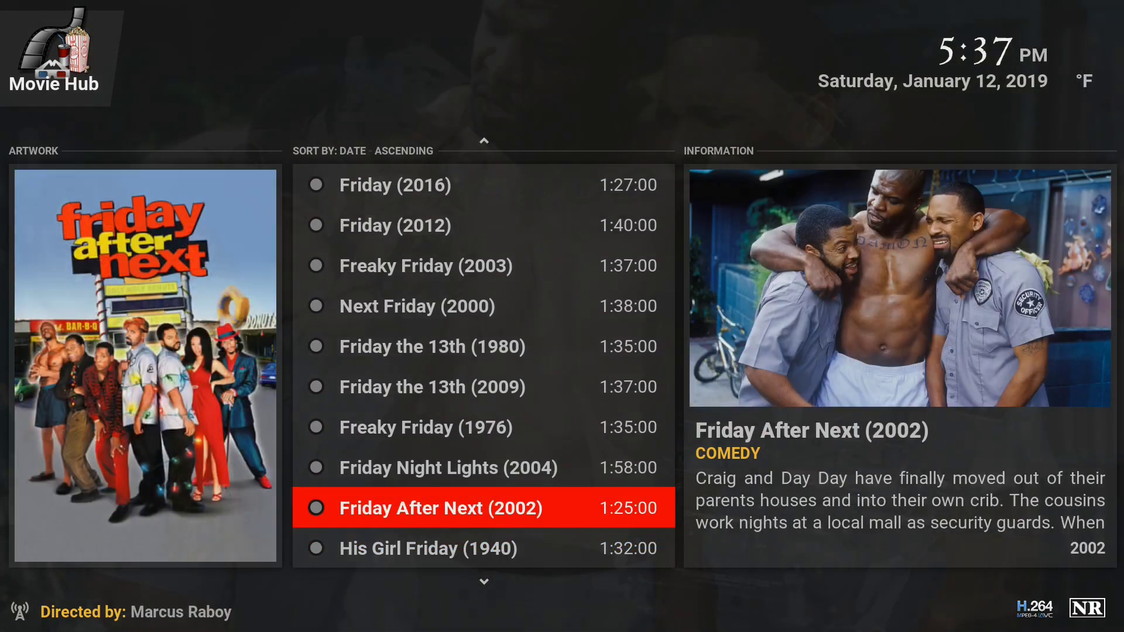
pyautogui.press('Up')
pyautogui.press('Up')
pyautogui.press('Up')
pyautogui.press('Up')
pyautogui.press('Up')
pyautogui.press('Up')
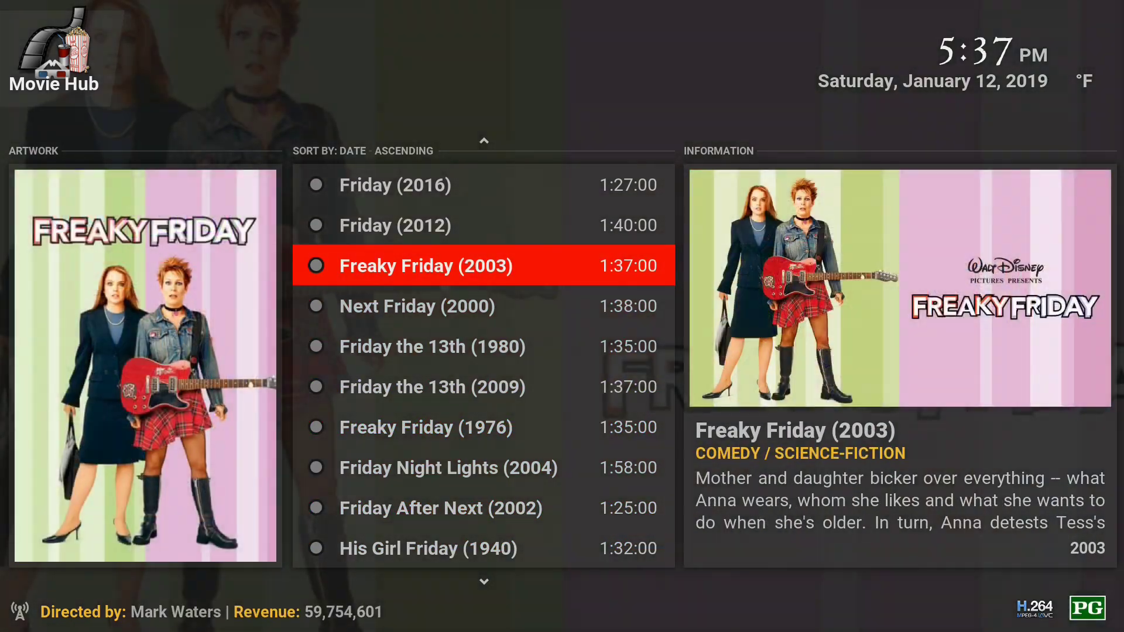
pyautogui.press('Up')
pyautogui.press('Up')
pyautogui.press('Up')
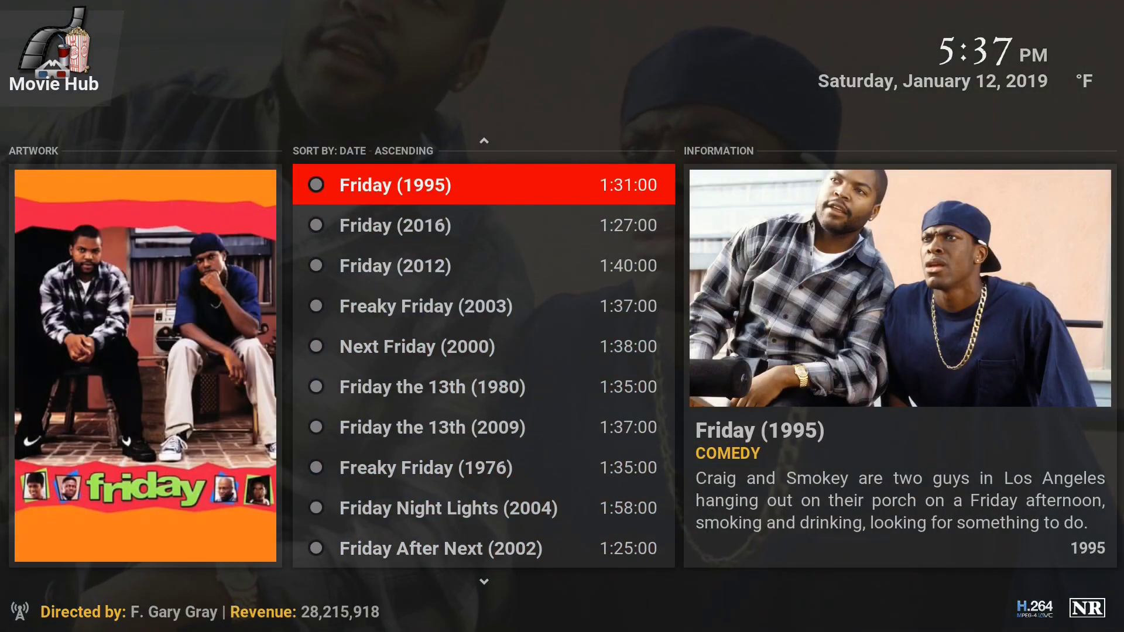
pyautogui.press('Return')
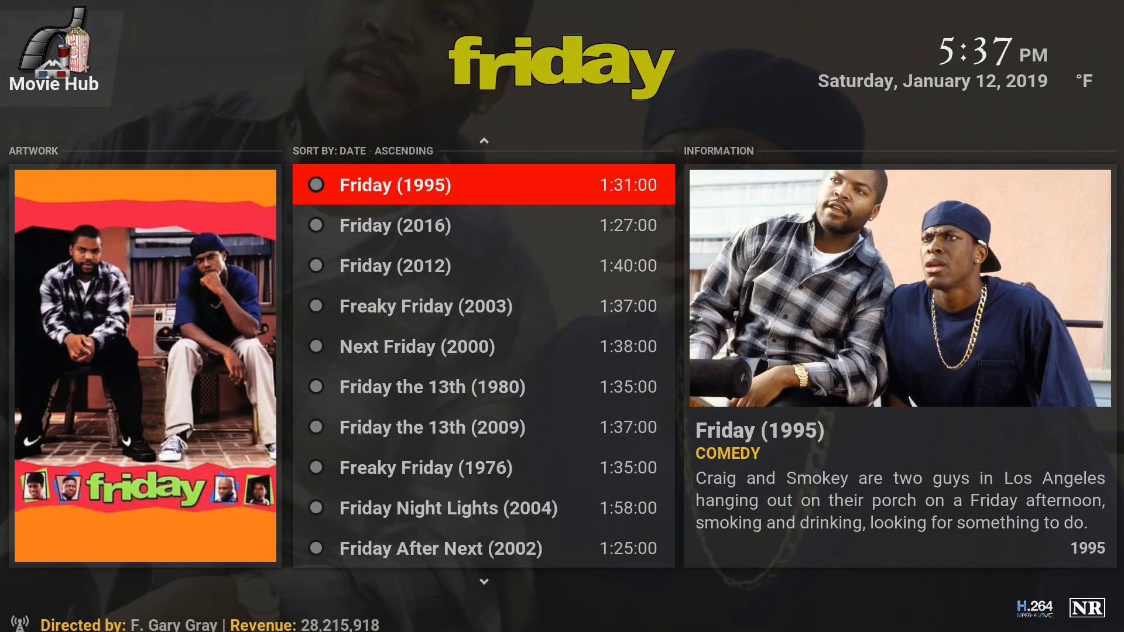
# Step: Autoplay Friday (1995), then stop it and return to the friday results
pyautogui.press('Return')
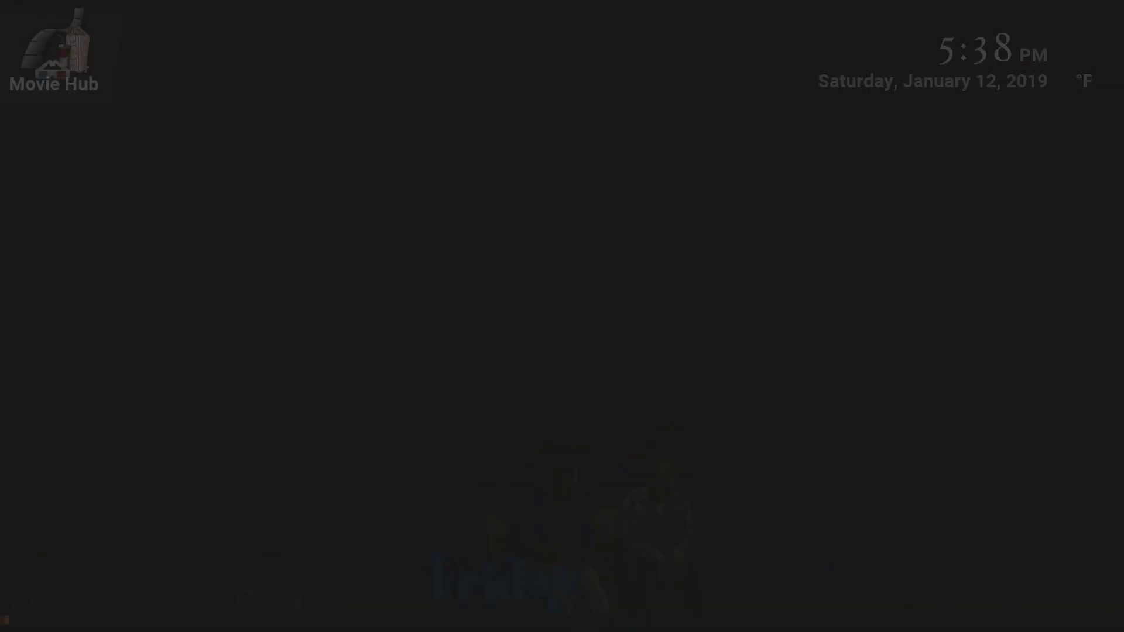
pyautogui.press('Down')
pyautogui.press('Down')
pyautogui.press('Down')
pyautogui.press('Down')
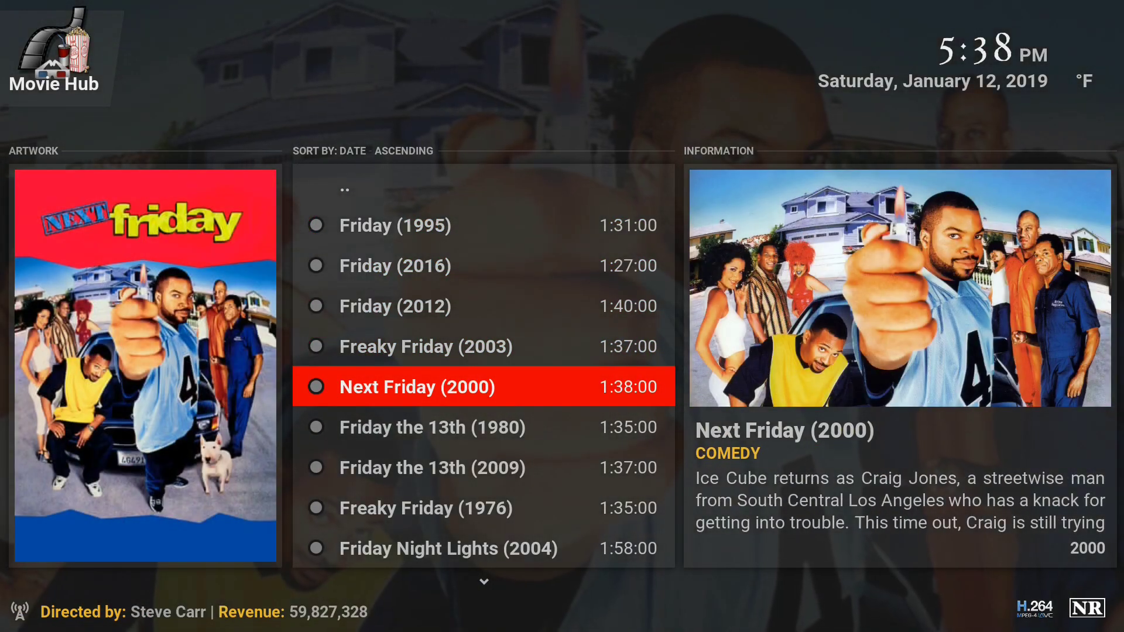
# Step: Autoplay Next Friday (2000) from the results and bring up the player controls
pyautogui.press('Return')
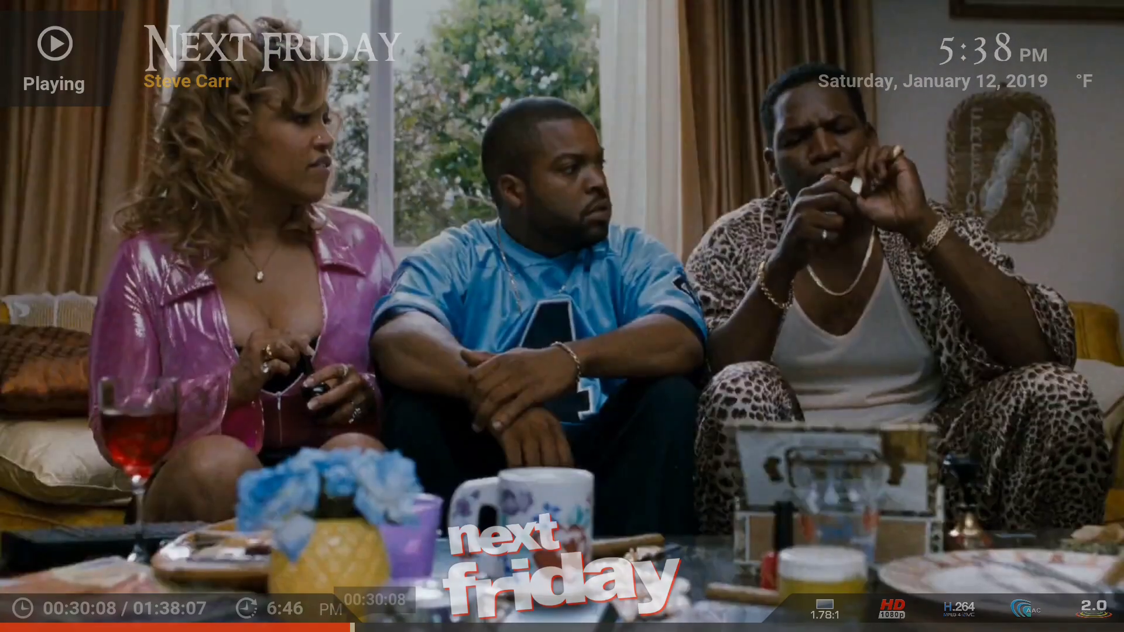
pyautogui.press('Return')
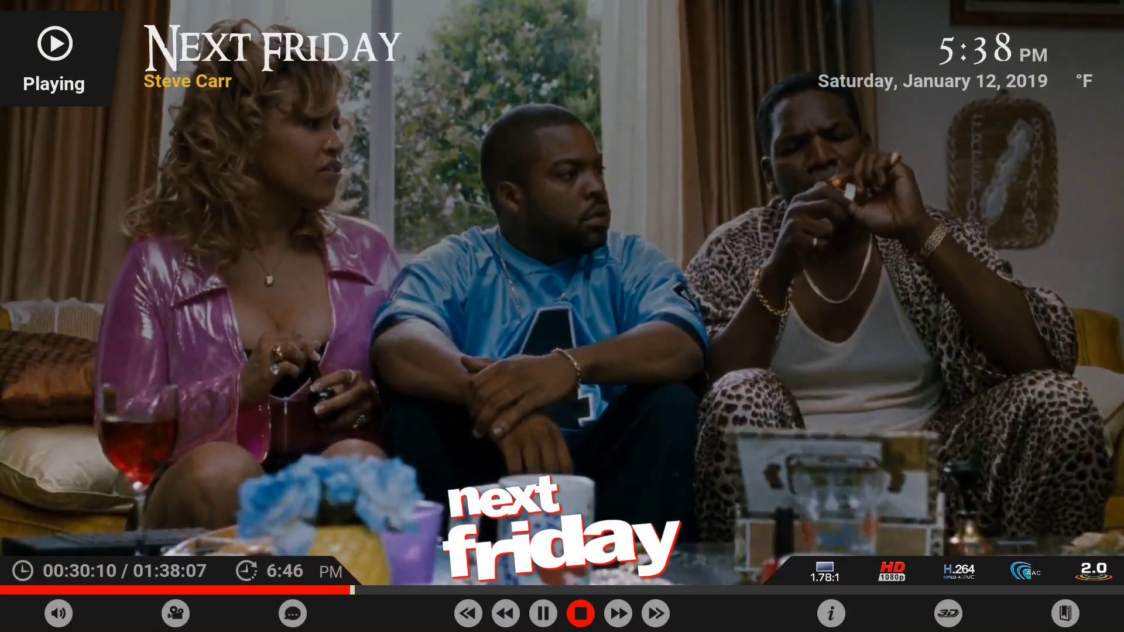
# Step: Stop Next Friday, autoplay Friday After Next (2002), pause it and stop back to the results
pyautogui.press('x')
pyautogui.press('Down')
pyautogui.press('Down')
pyautogui.press('Down')
pyautogui.press('Down')
pyautogui.press('Down')
pyautogui.press('Down')
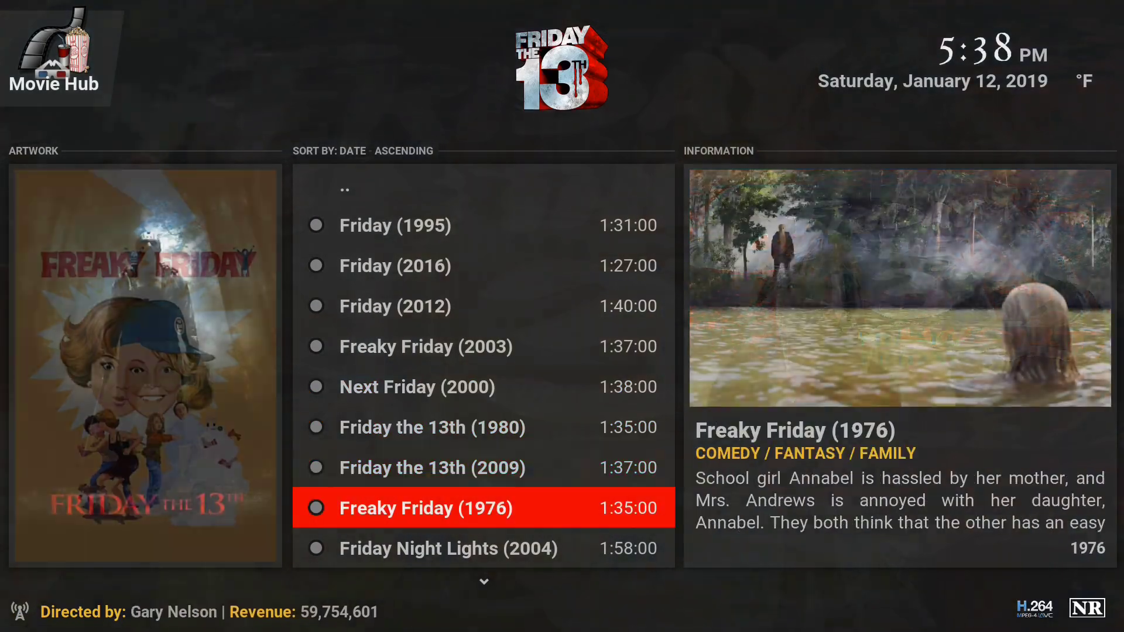
pyautogui.press('Up')
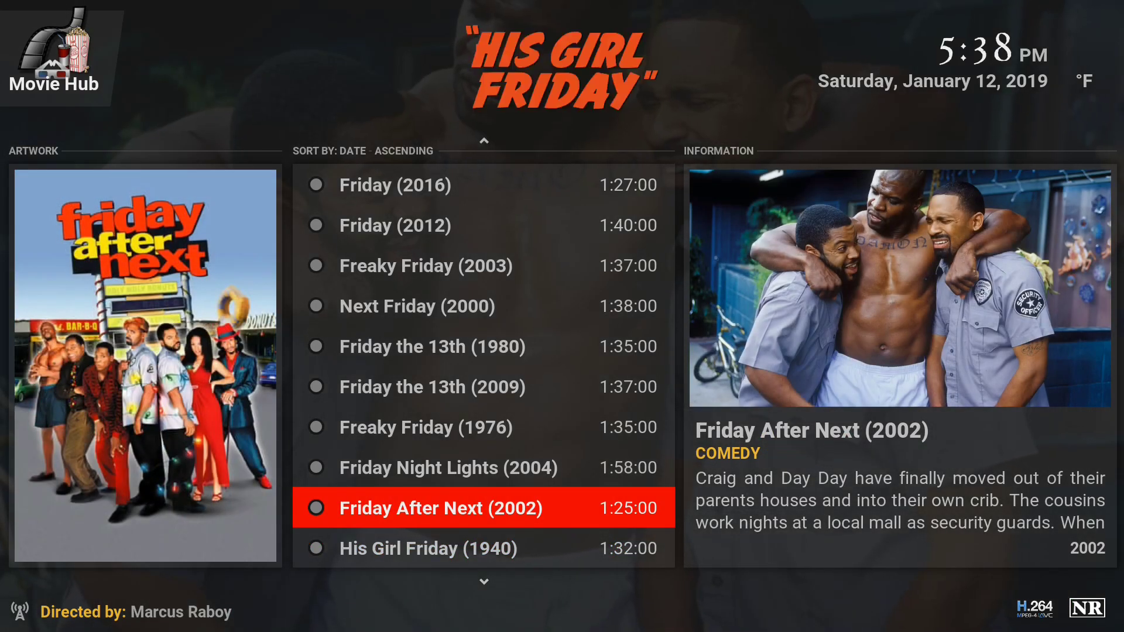
pyautogui.press('Return')
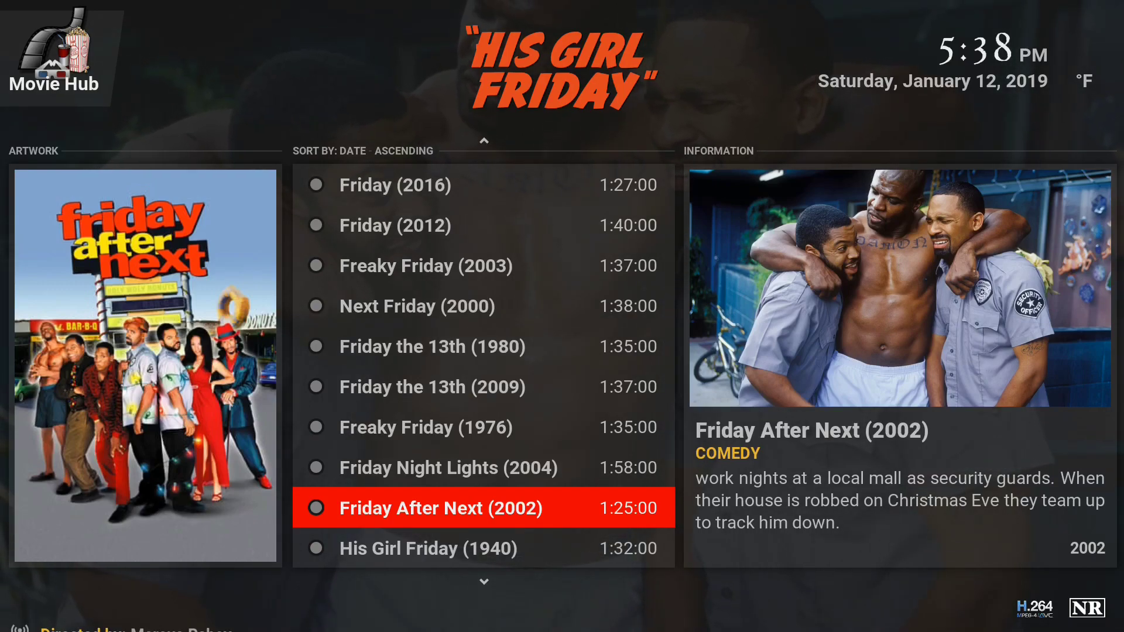
pyautogui.press('Return')
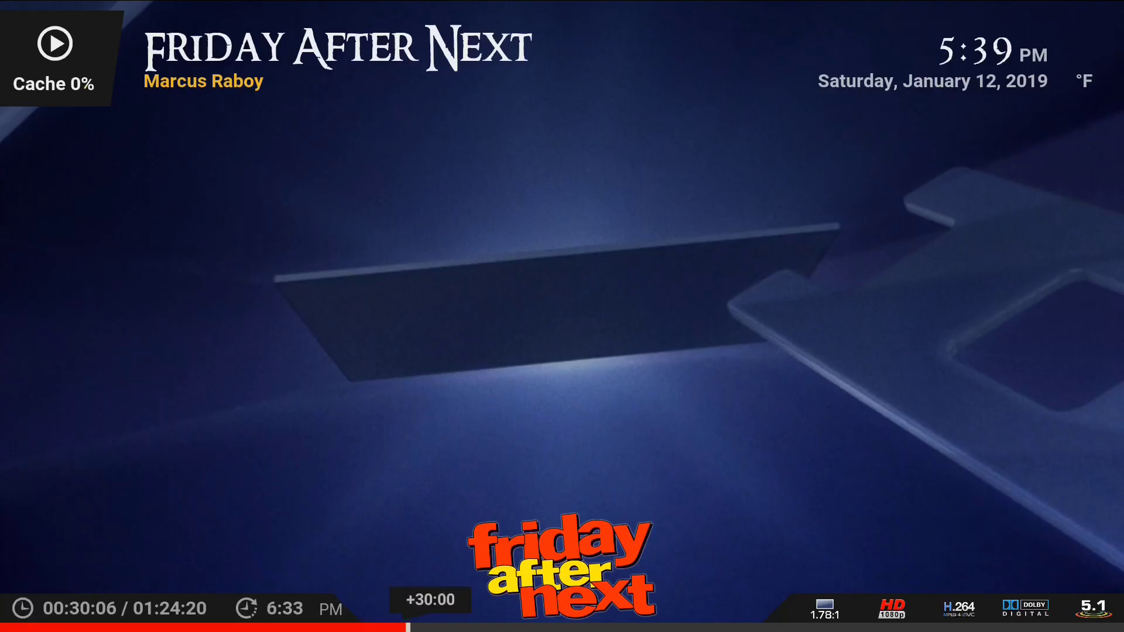
pyautogui.press('Return')
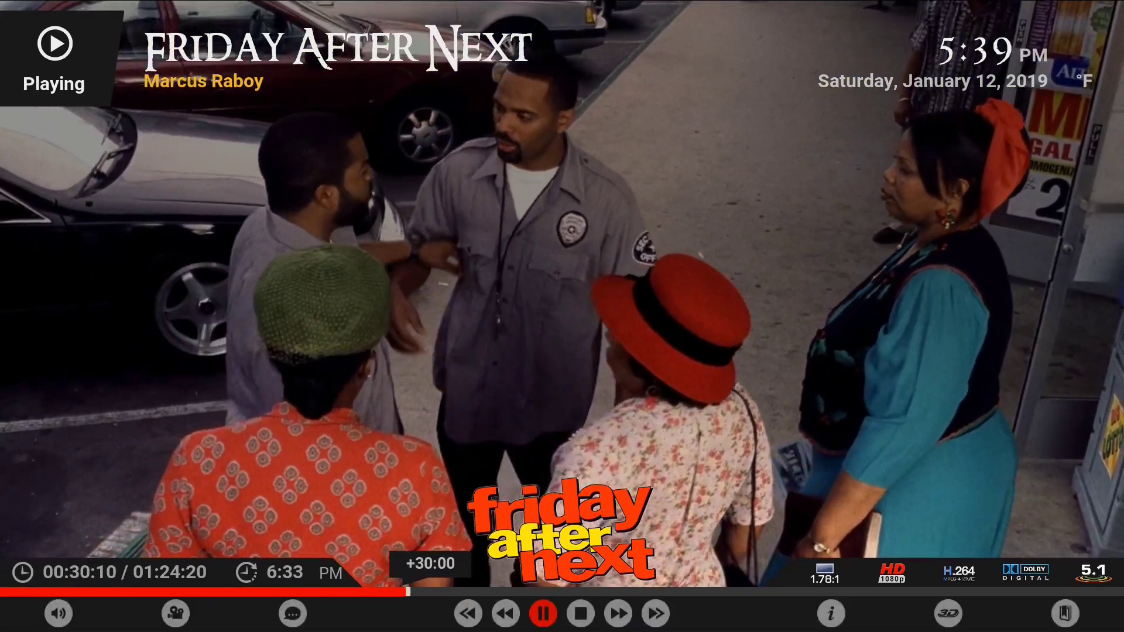
pyautogui.press('Return')
pyautogui.press('Escape')
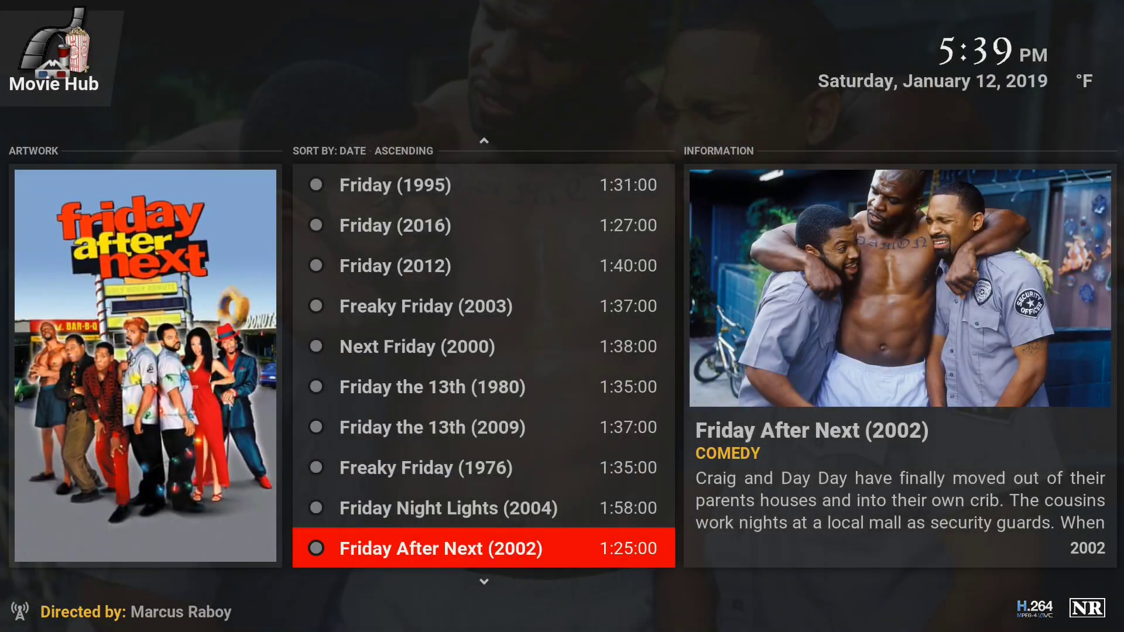
# Step: Back out of the movie search history and Movie Hub to the Eminence home, briefly checking TV search history
pyautogui.press('Escape')
pyautogui.press('Escape')
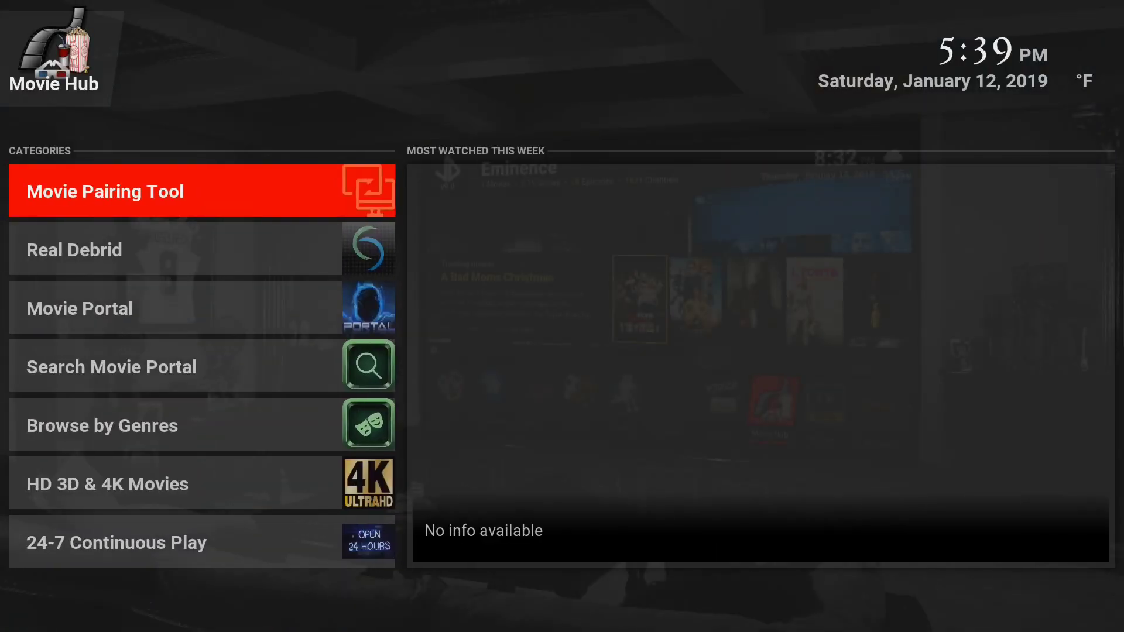
pyautogui.press('Escape')
pyautogui.press('Right')
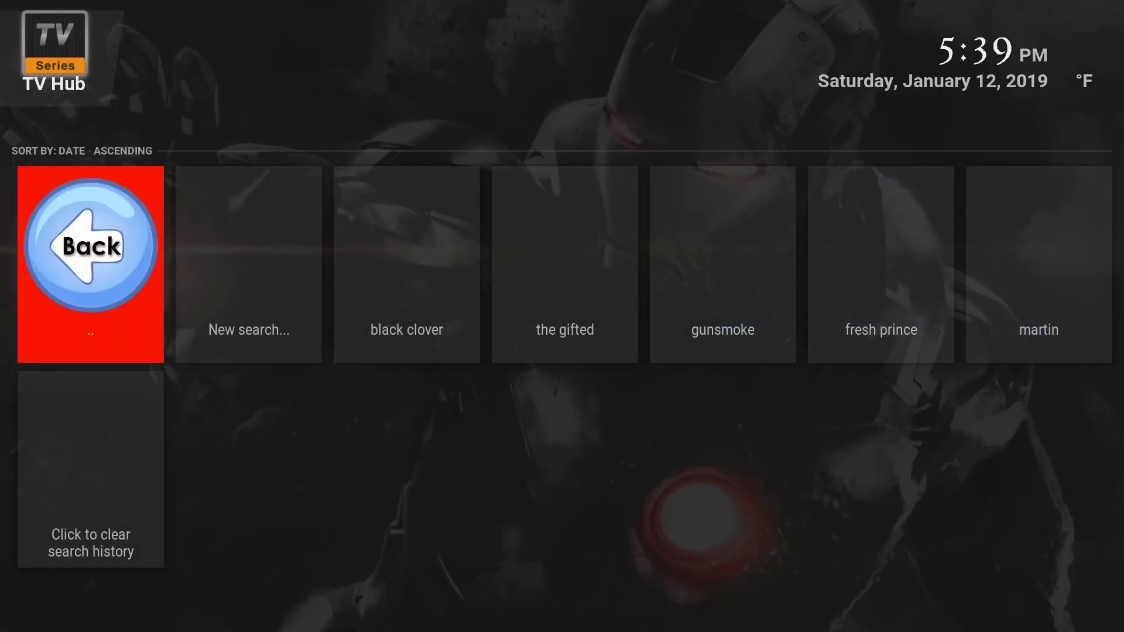
pyautogui.press('Right')
pyautogui.press('Right')
pyautogui.press('Right')
pyautogui.press('Right')
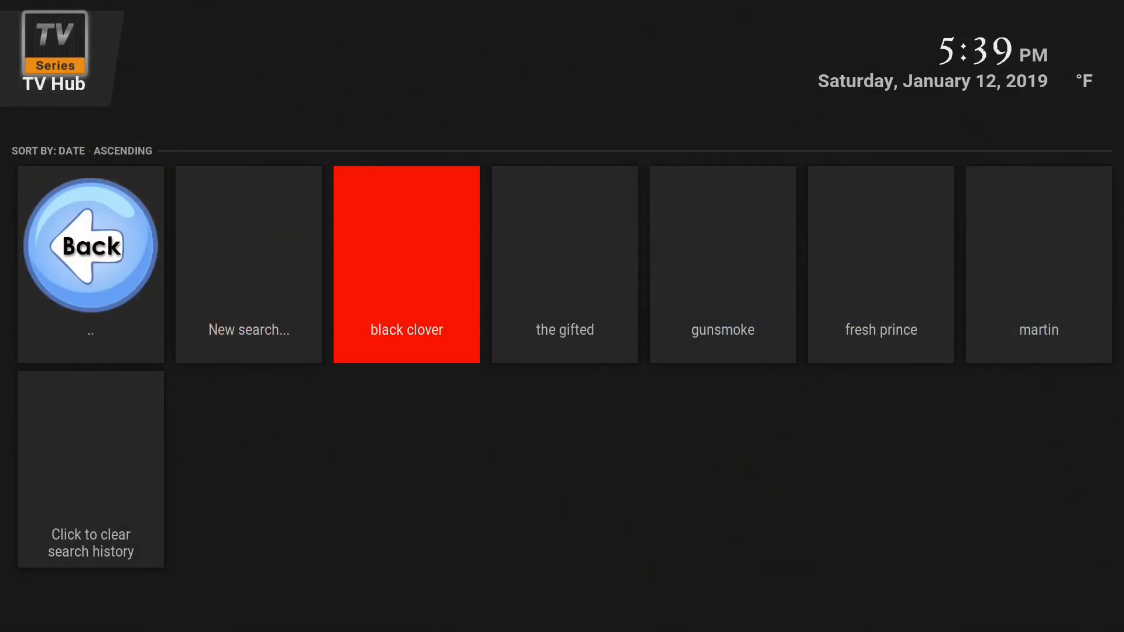
pyautogui.press('BackSpace')
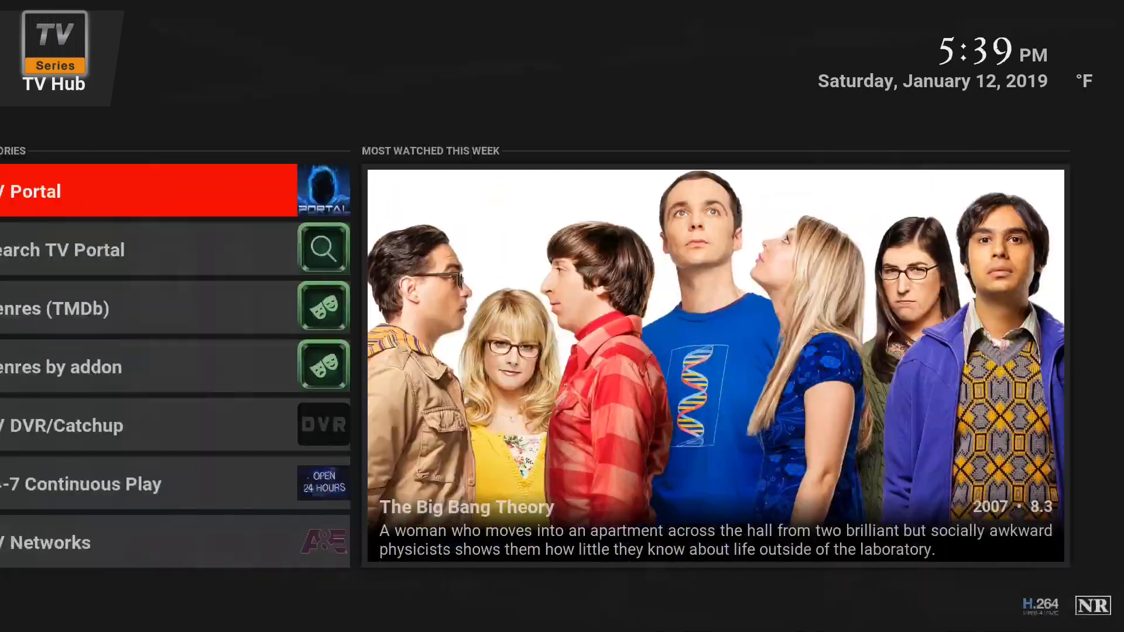
# Step: Switch the home menu from TV Hub to Movie Hub, showing its People Watching row with Bird Box
pyautogui.press('BackSpace')
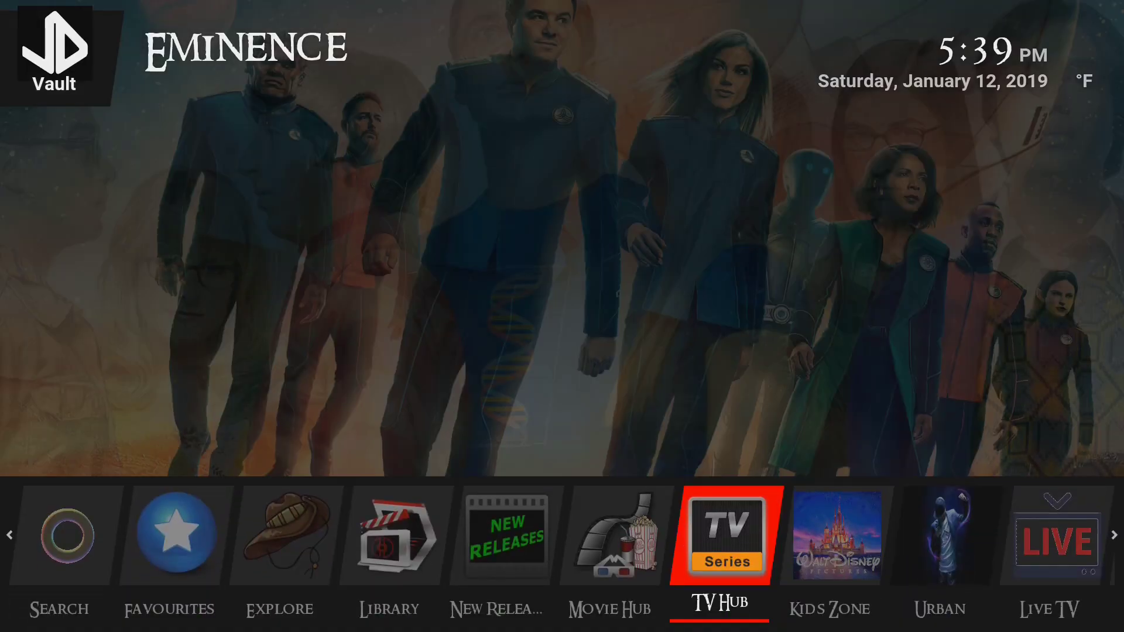
pyautogui.press('Up')
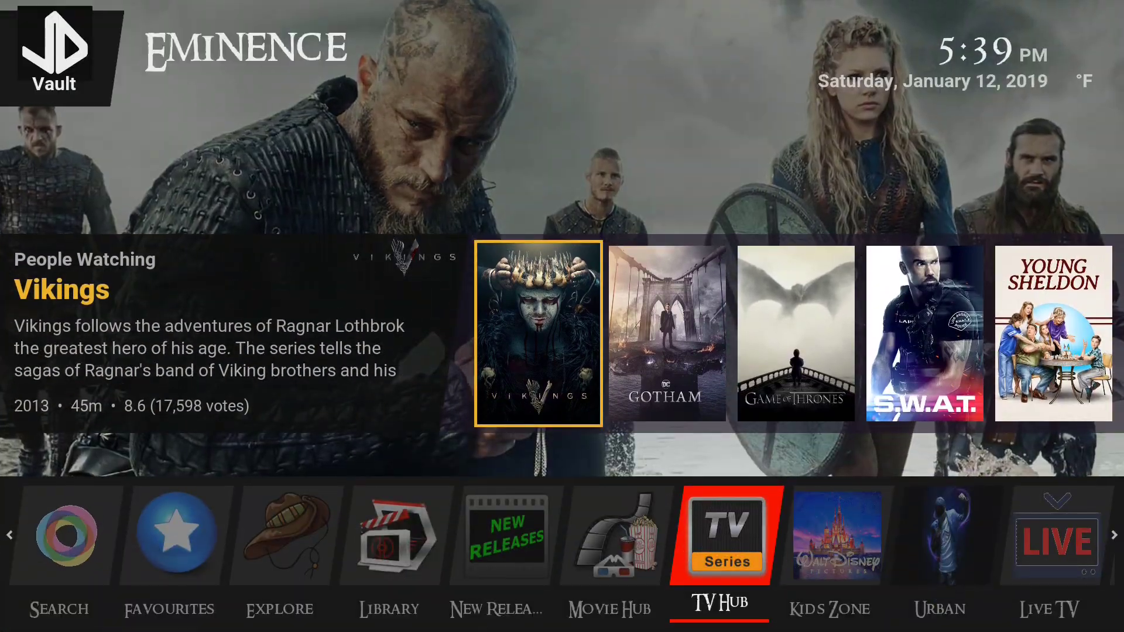
pyautogui.press('Left')
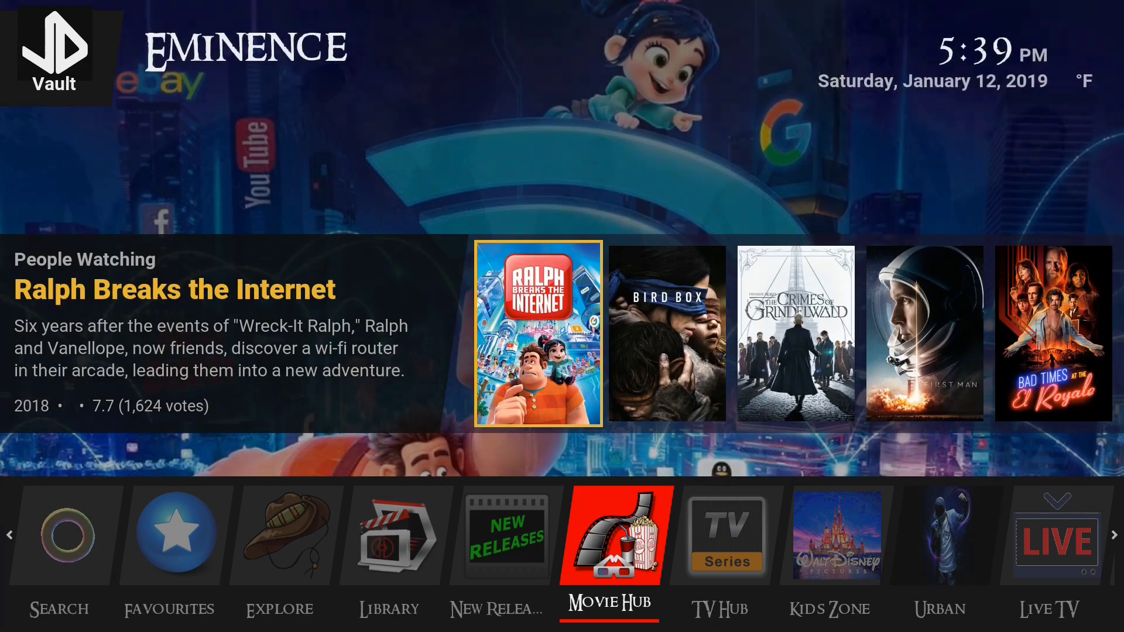
pyautogui.press('Up')
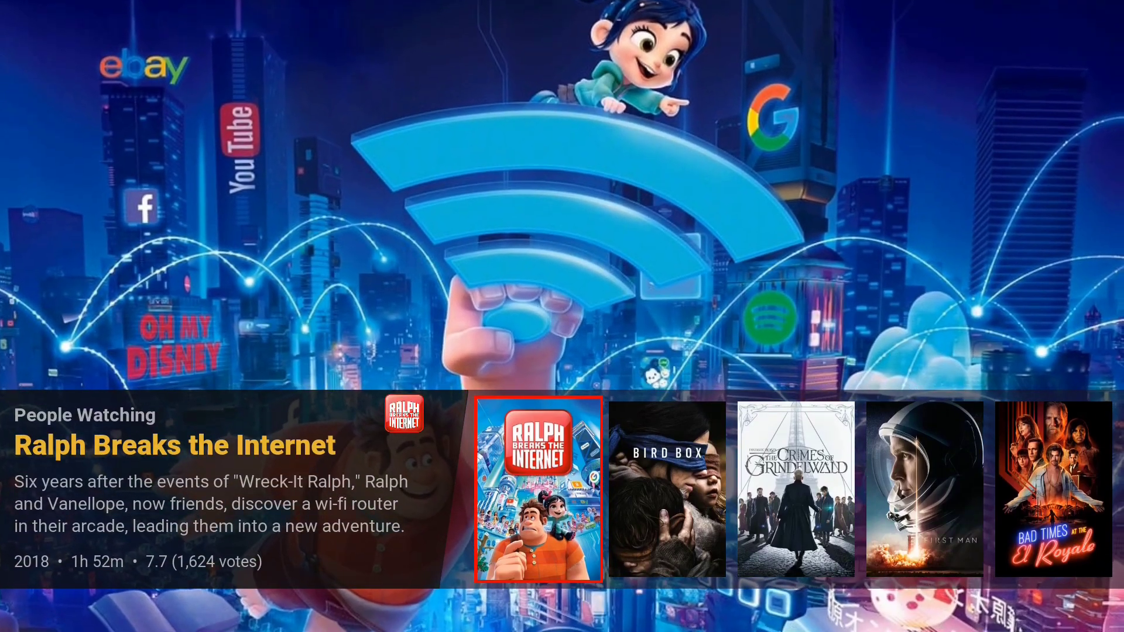
pyautogui.press('Down')
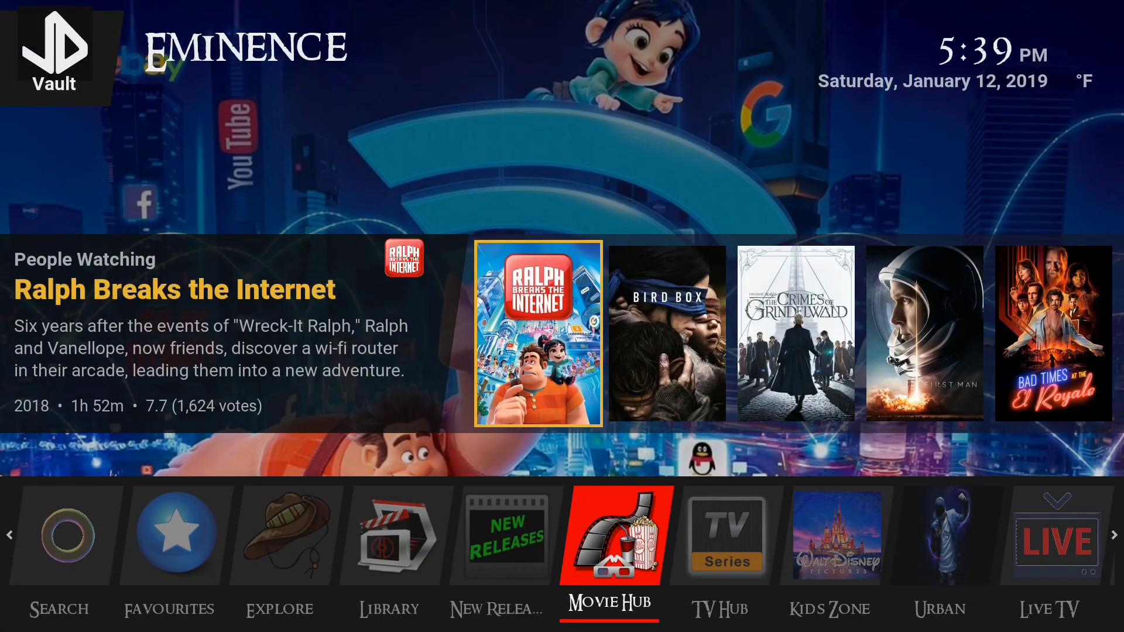